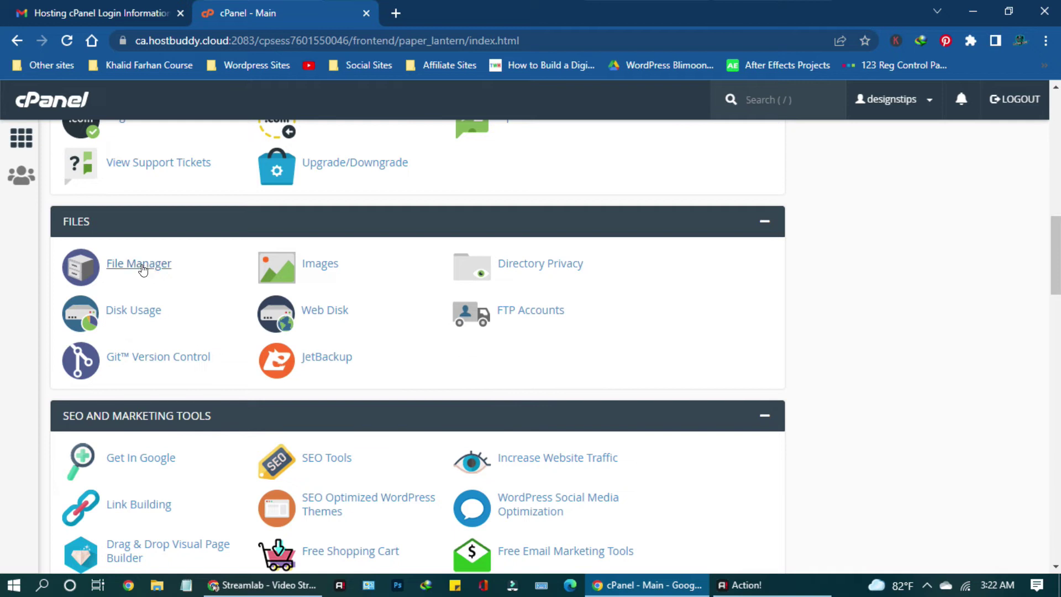
- Open the hosting account's File Manager and enter the cinemaplex.cf folder
click(142, 265)
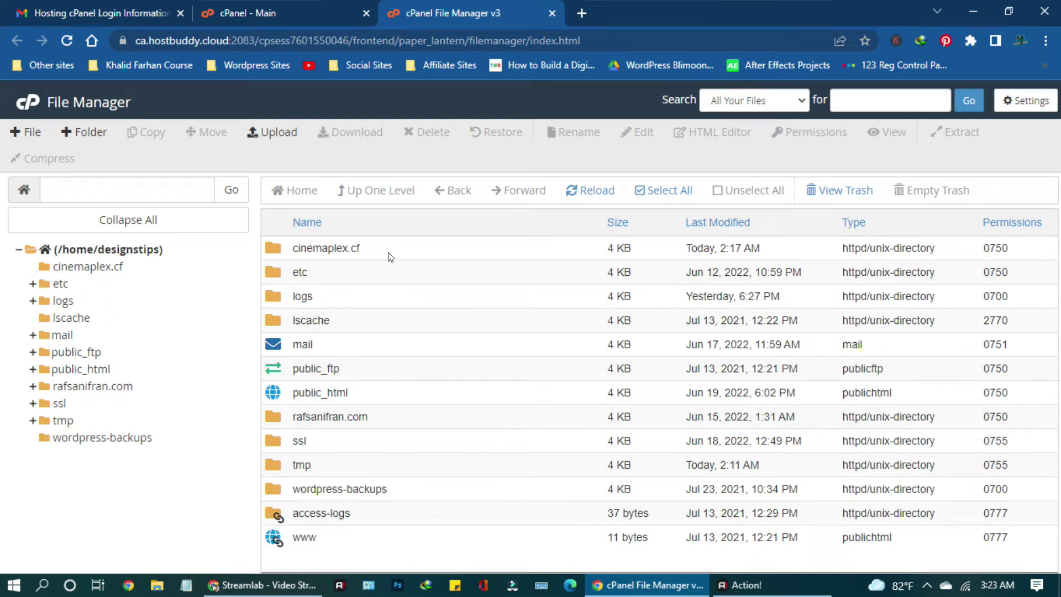
double_click(390, 256)
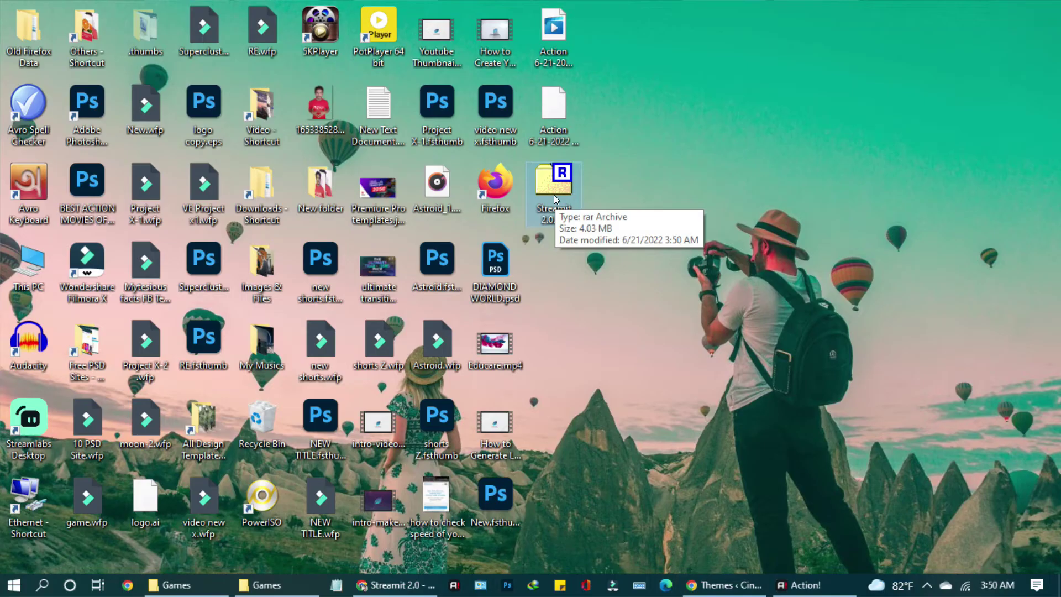
- Examine the contents of the Streamit 2.0.rar archive on the desktop, including its inner folder, and close the archive viewer
double_click(553, 194)
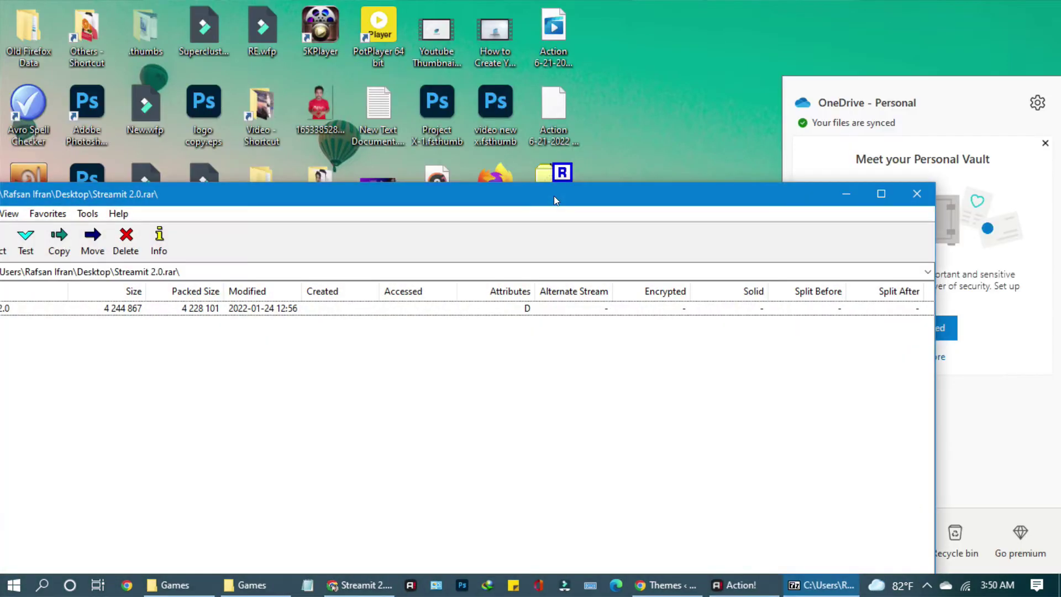
double_click(308, 317)
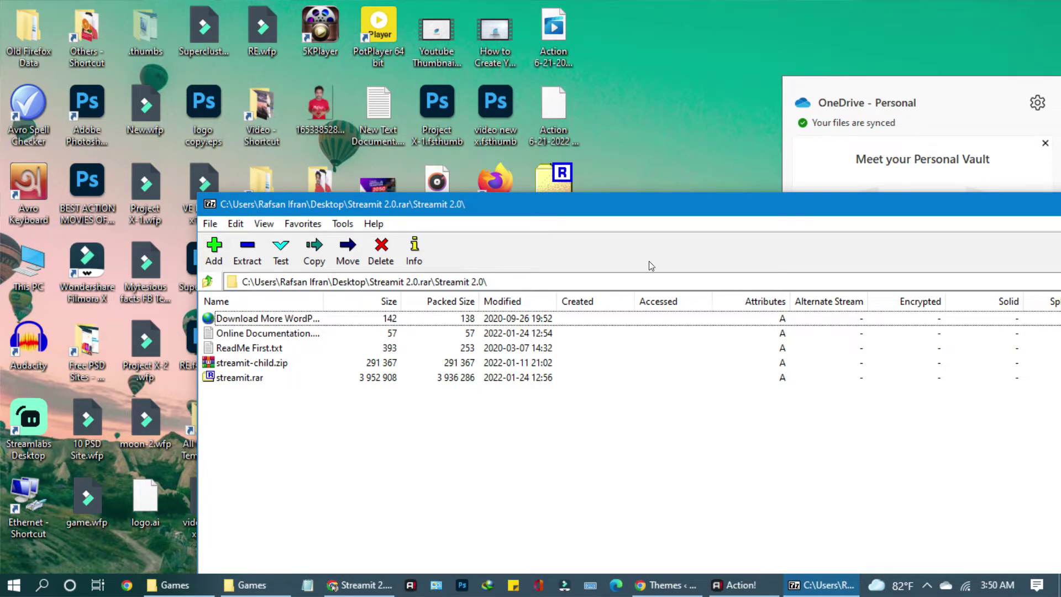
drag(796, 213, 465, 212)
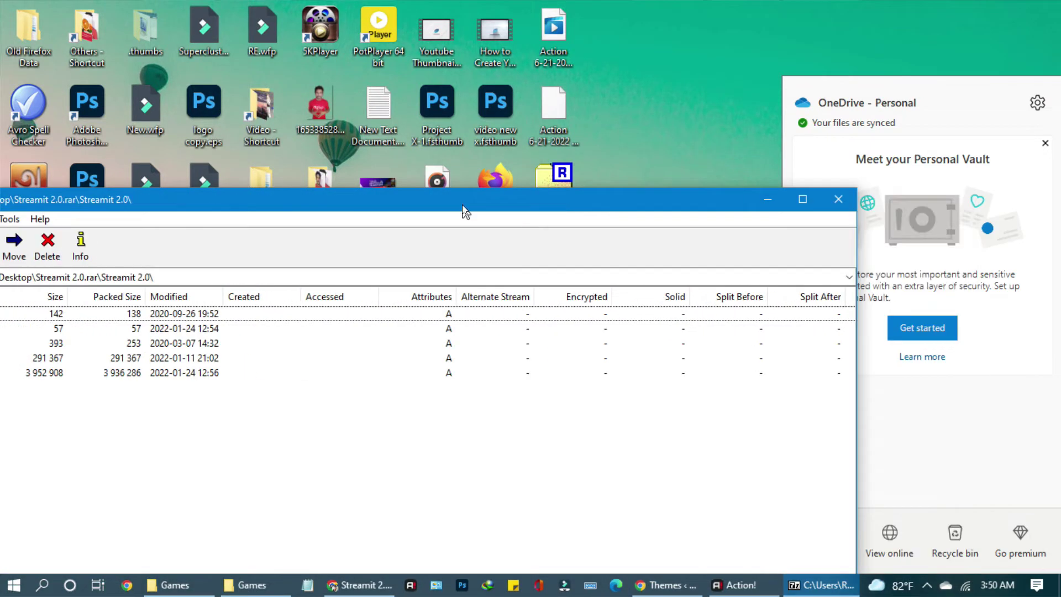
click(845, 199)
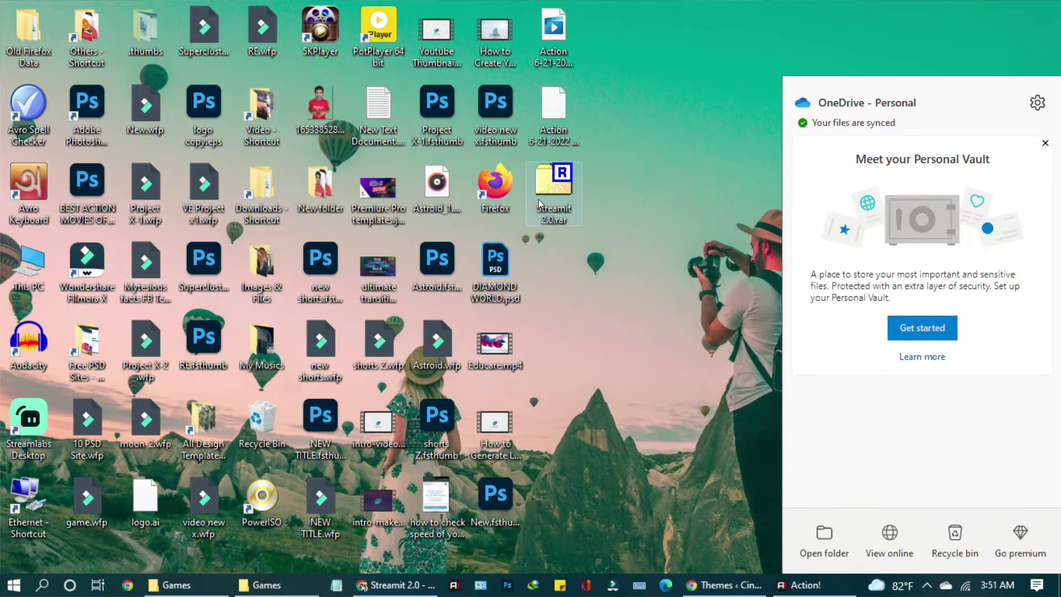
- Extract Streamit 2.0.rar into a Streamit 2.0 folder on the desktop and open the inner Streamit 2.0 folder
double_click(552, 218)
right_click(538, 205)
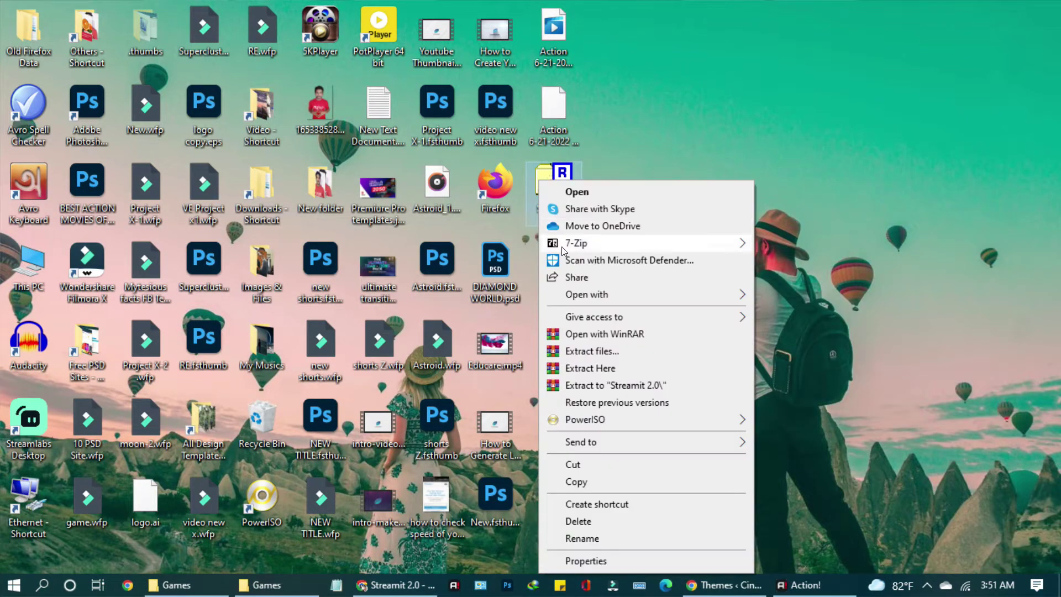
click(591, 348)
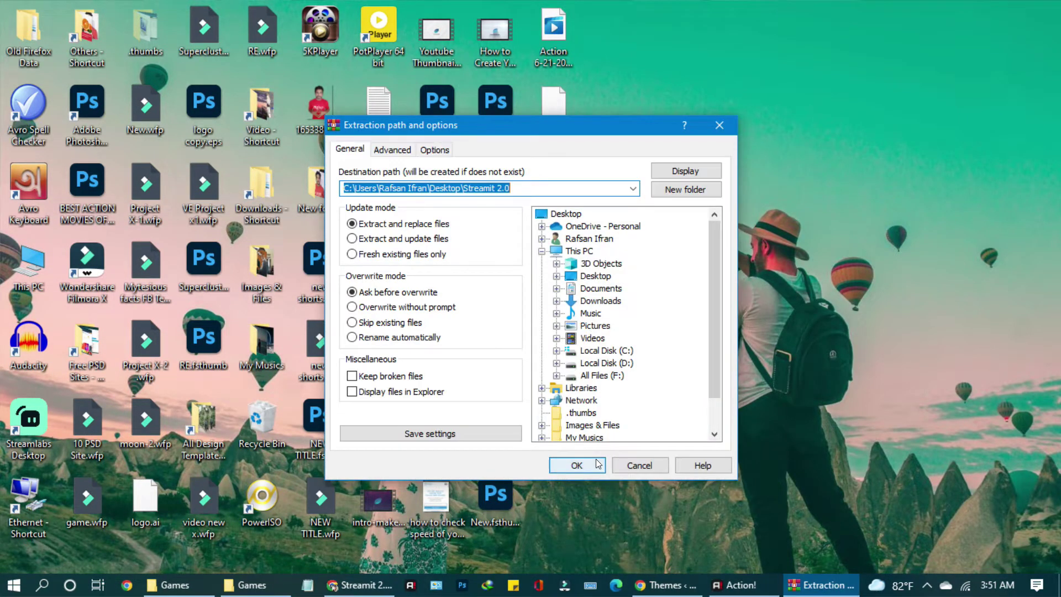
click(577, 466)
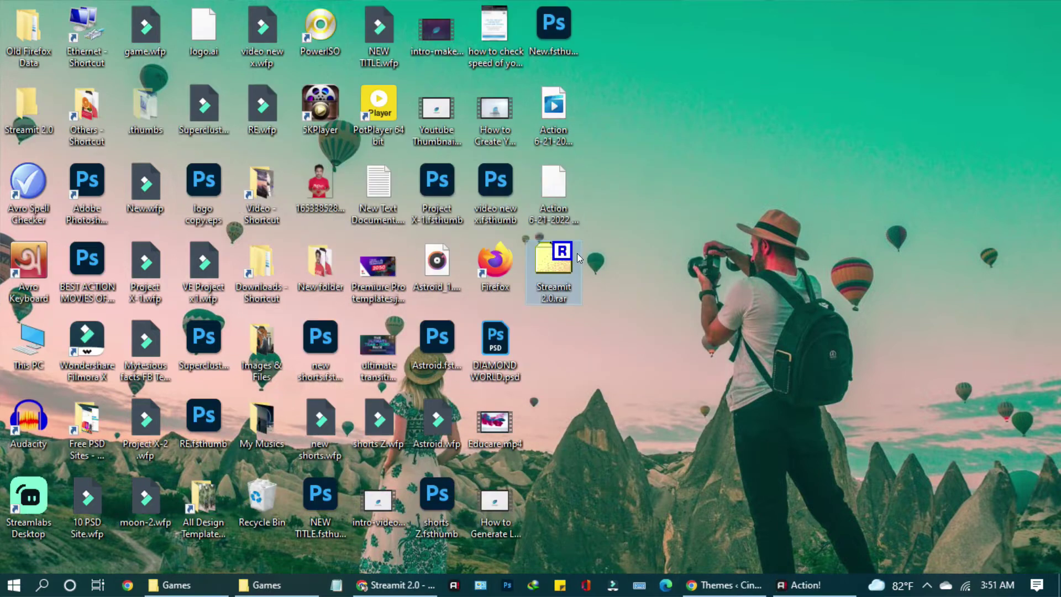
double_click(40, 121)
double_click(240, 100)
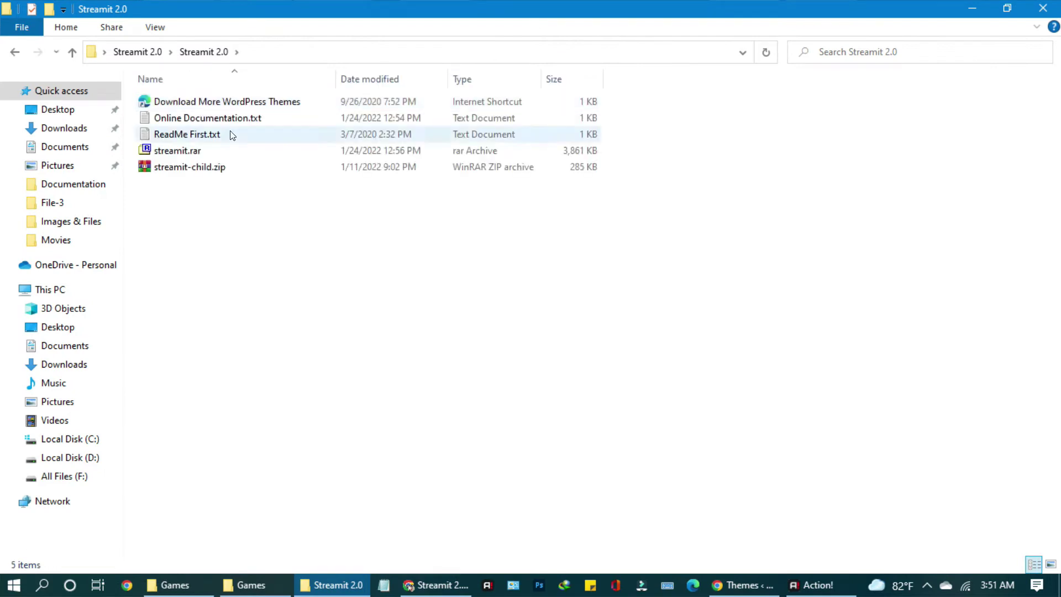
- Examine the theme files inside the streamit folder of streamit.rar and close the archive viewer
click(194, 153)
double_click(193, 152)
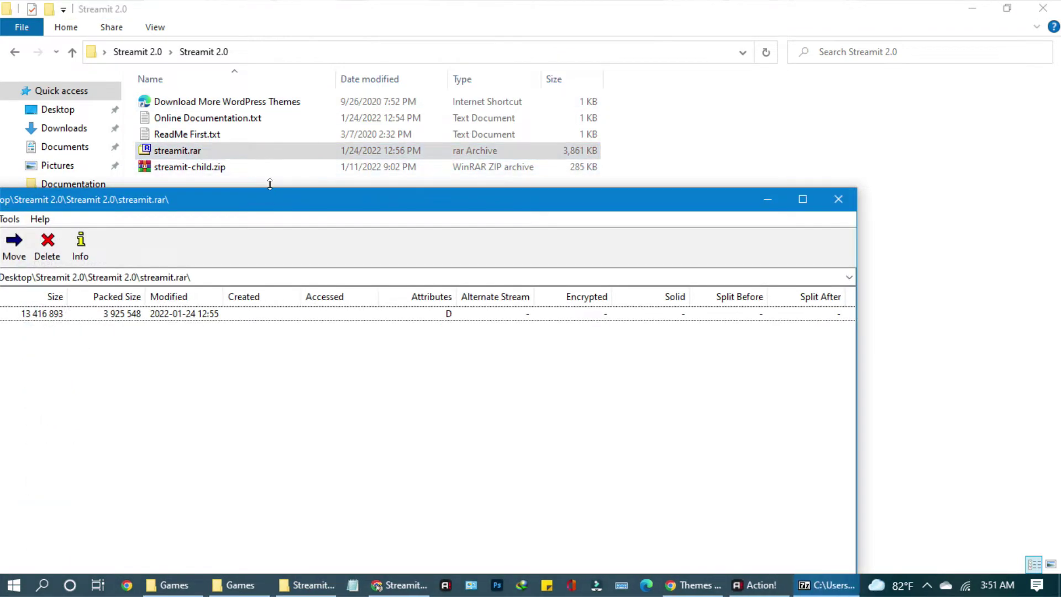
drag(420, 195, 622, 169)
double_click(325, 285)
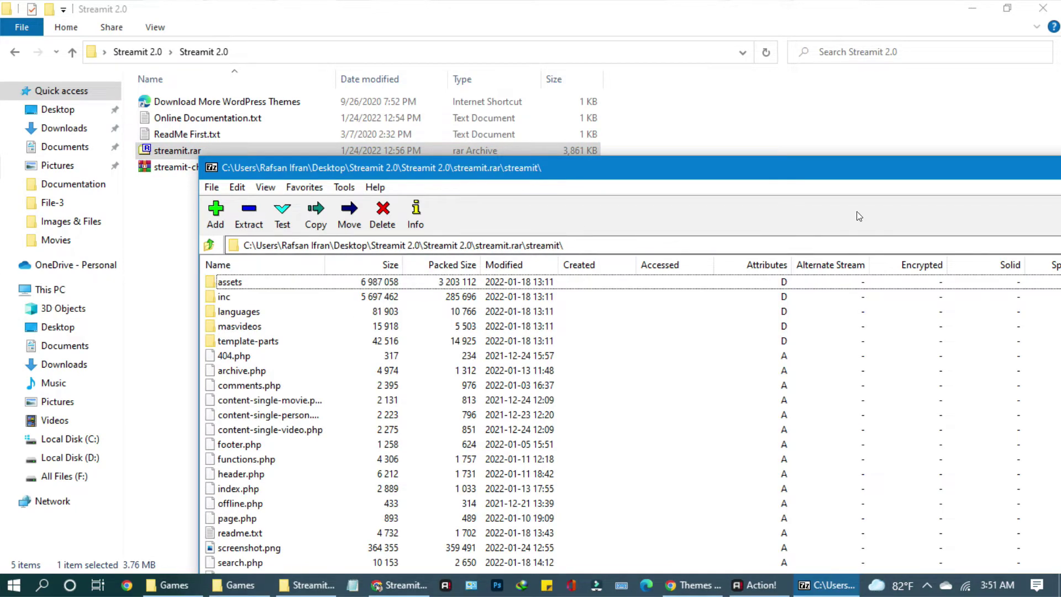
drag(877, 180, 610, 188)
click(906, 178)
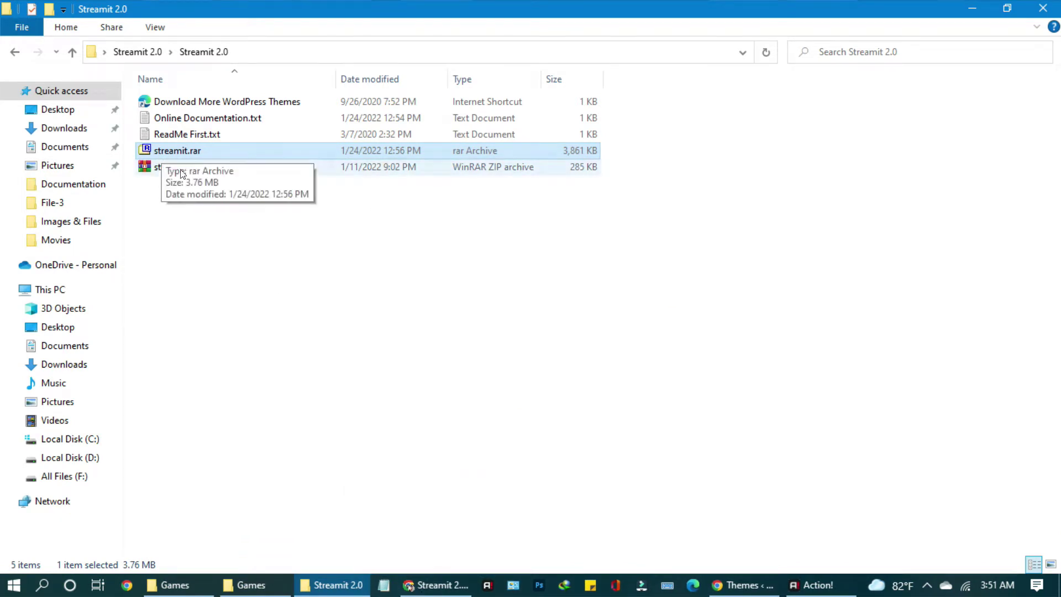
click(442, 587)
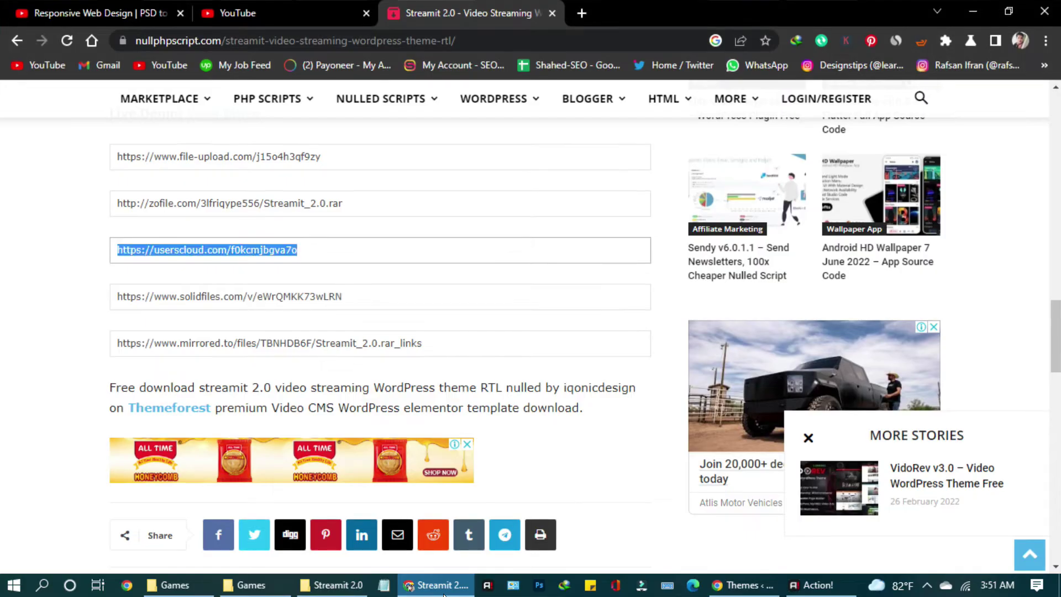
click(442, 587)
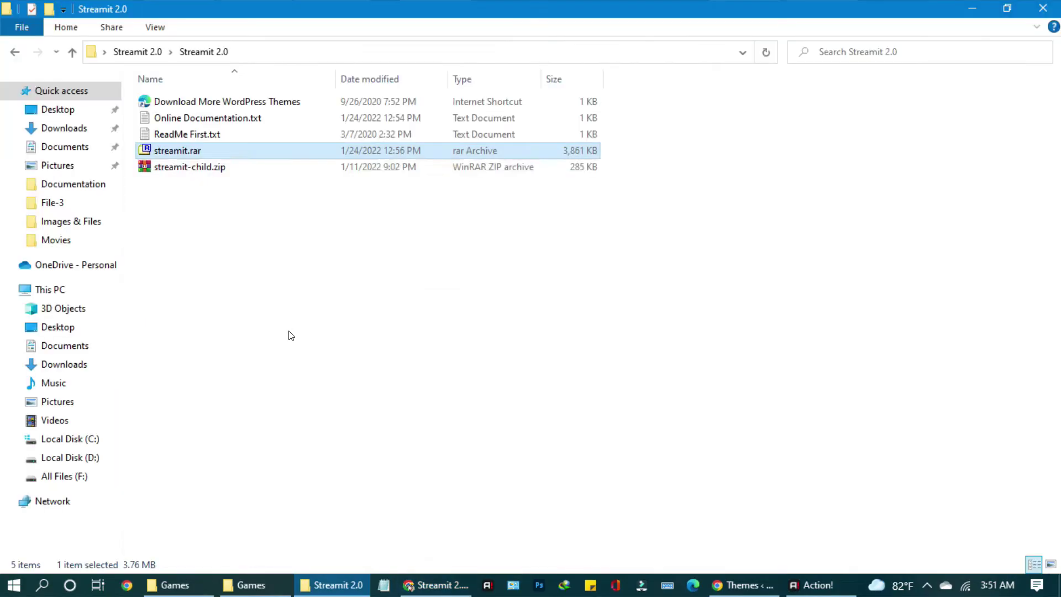
right_click(198, 150)
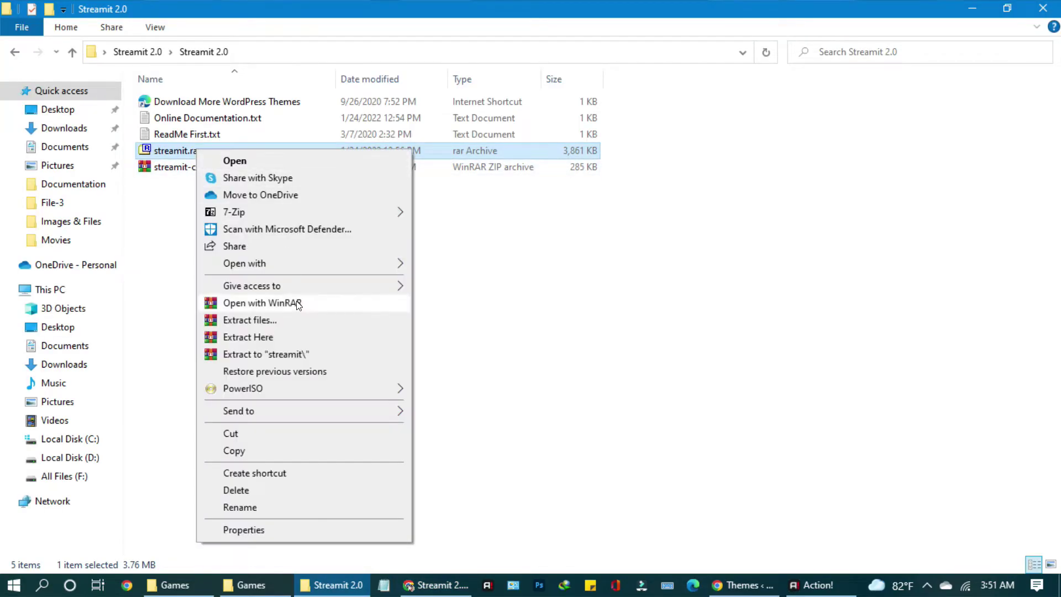
click(503, 334)
click(198, 150)
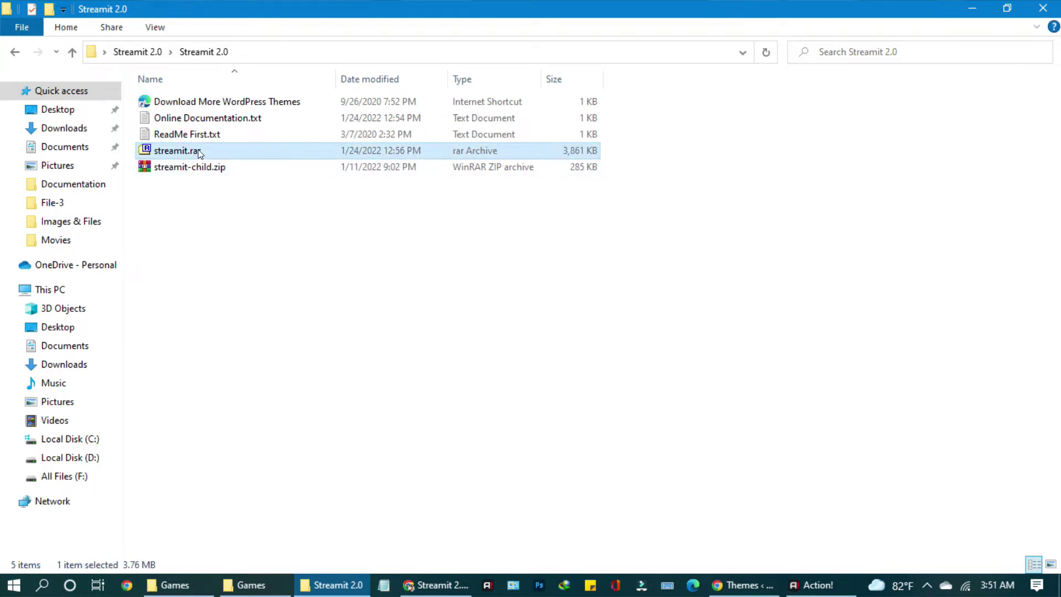
- Extract streamit.rar into its own streamit folder, check the nested streamit folder and return to the folder that holds it
right_click(198, 149)
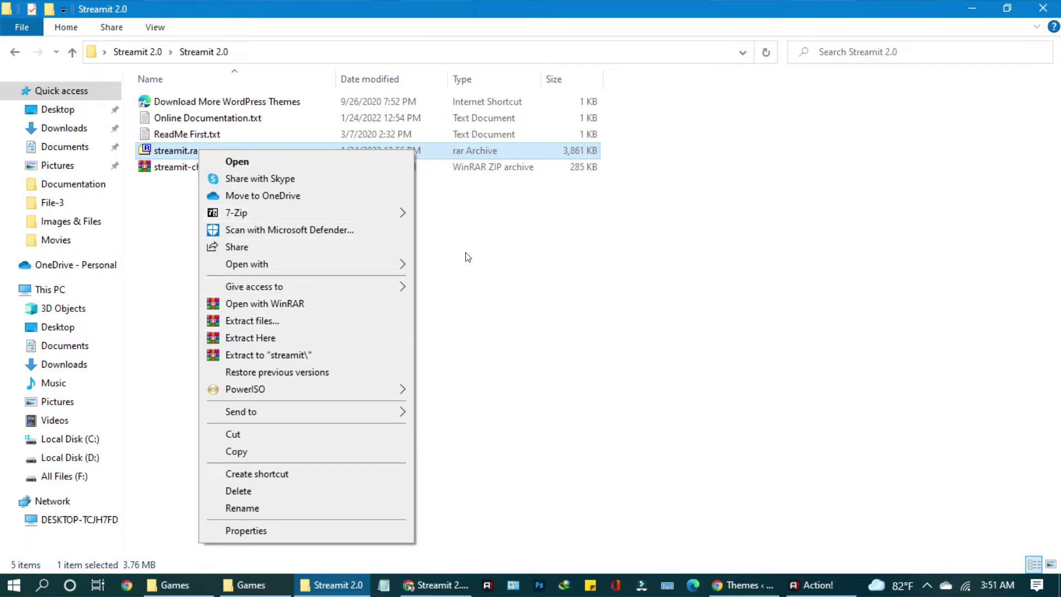
click(268, 325)
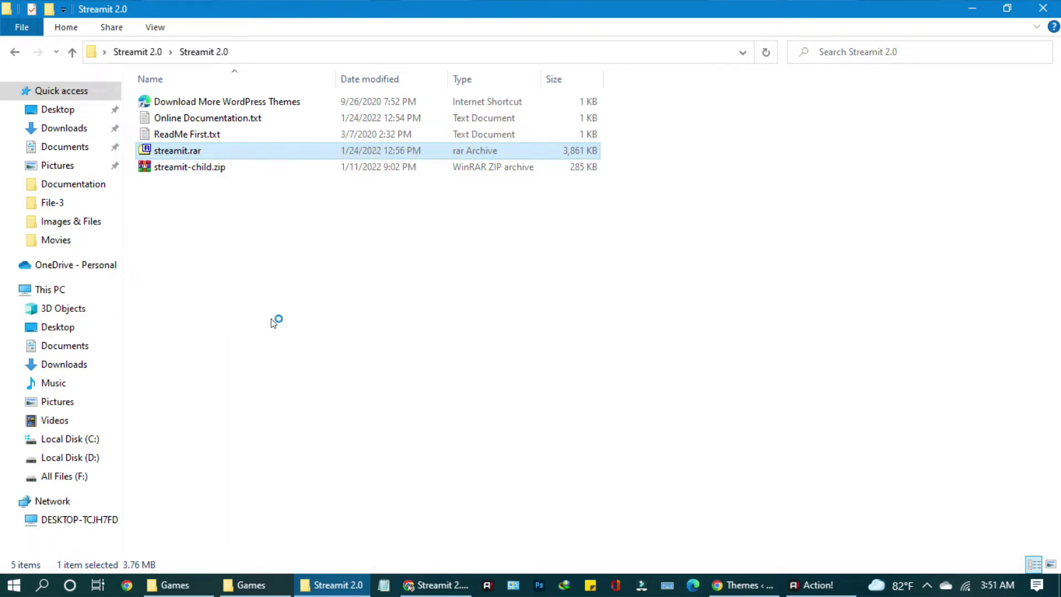
click(577, 465)
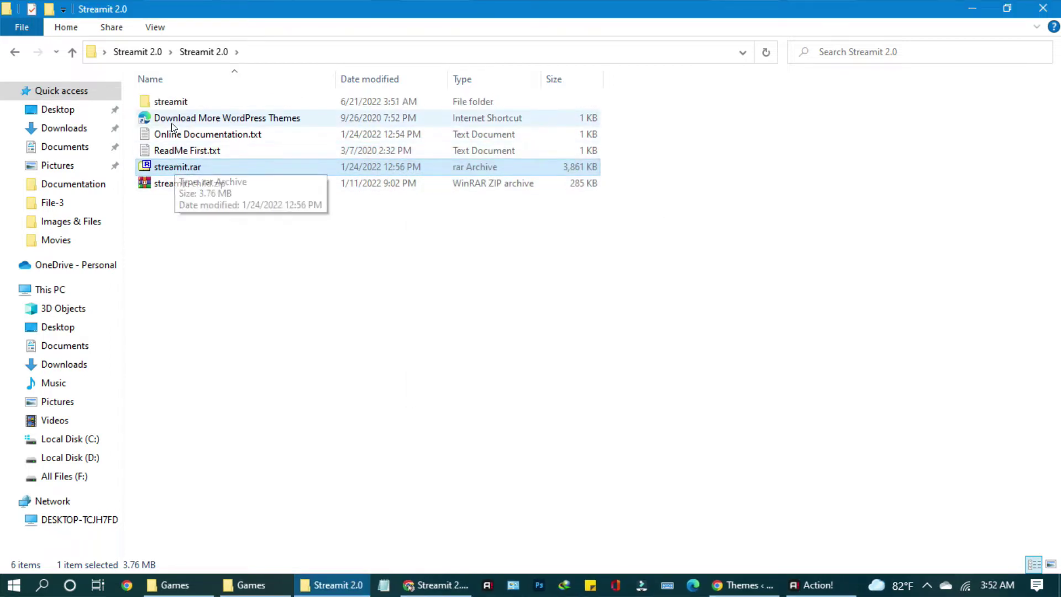
double_click(170, 102)
click(172, 105)
double_click(171, 102)
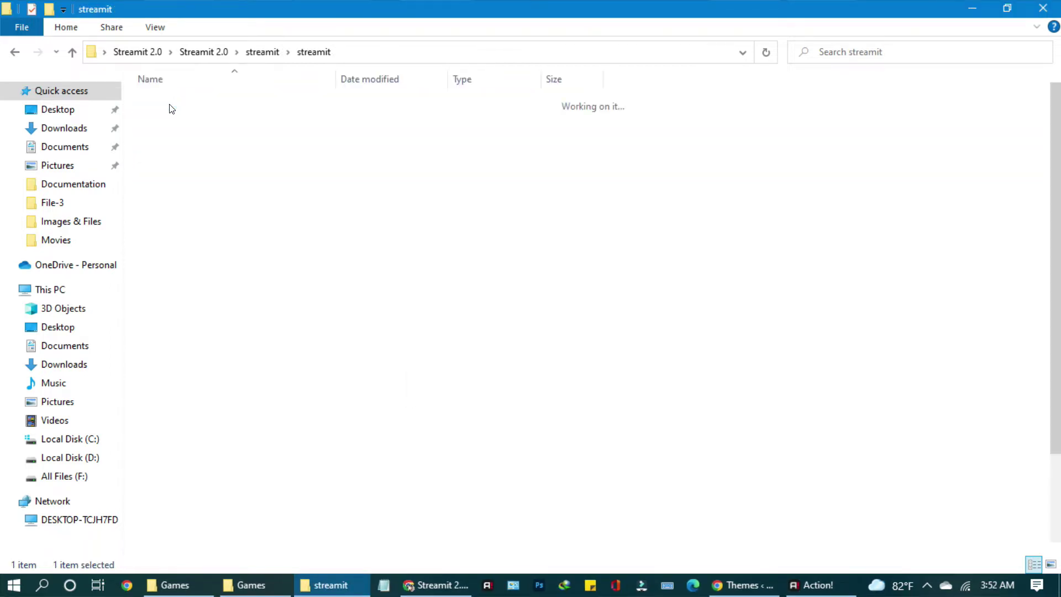
click(16, 53)
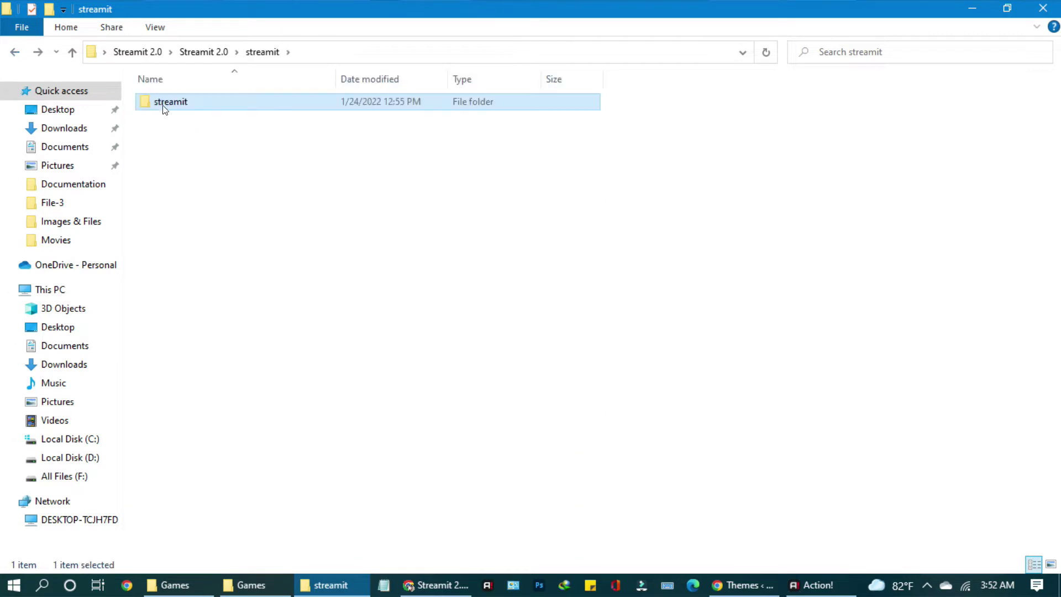
- Compress the nested streamit folder into streamit.zip using the ZIP archive format
right_click(165, 109)
click(221, 277)
click(471, 287)
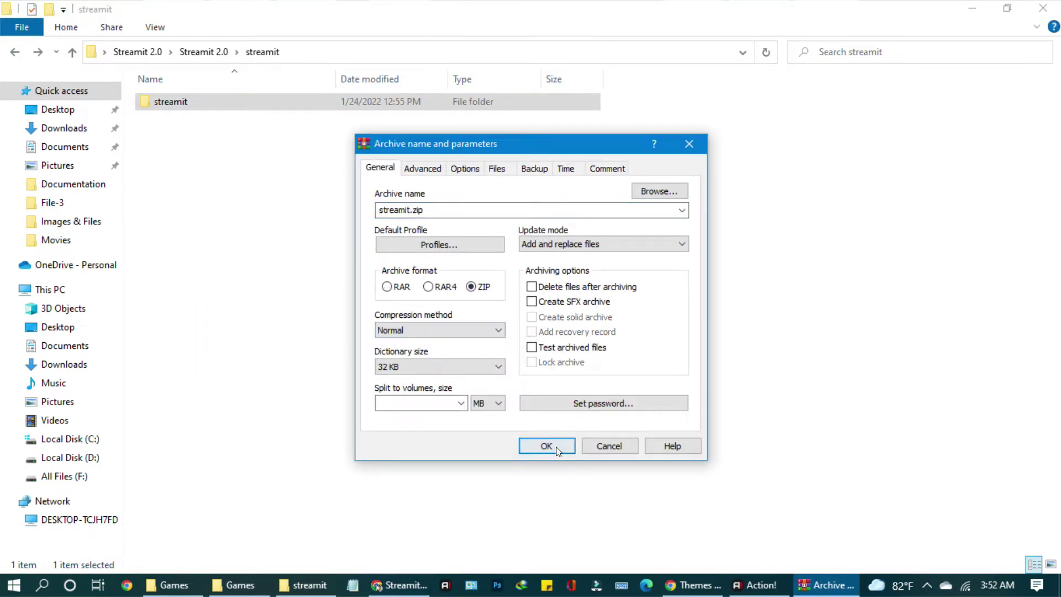
click(557, 449)
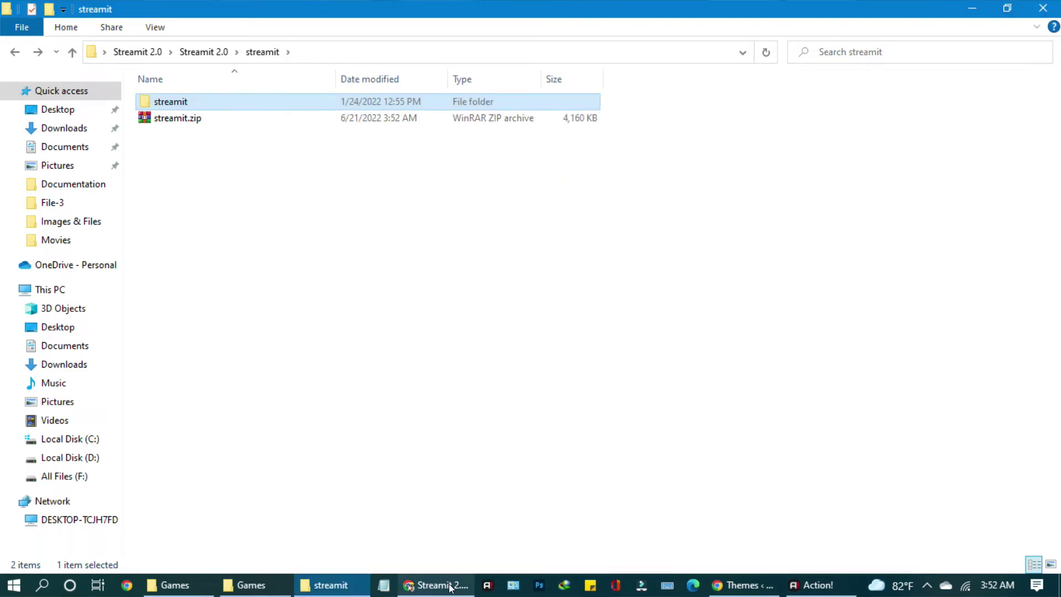
- Switch to the cPanel File Manager in Chrome and reload the themes folder listing of cinemaplex.cf
click(450, 586)
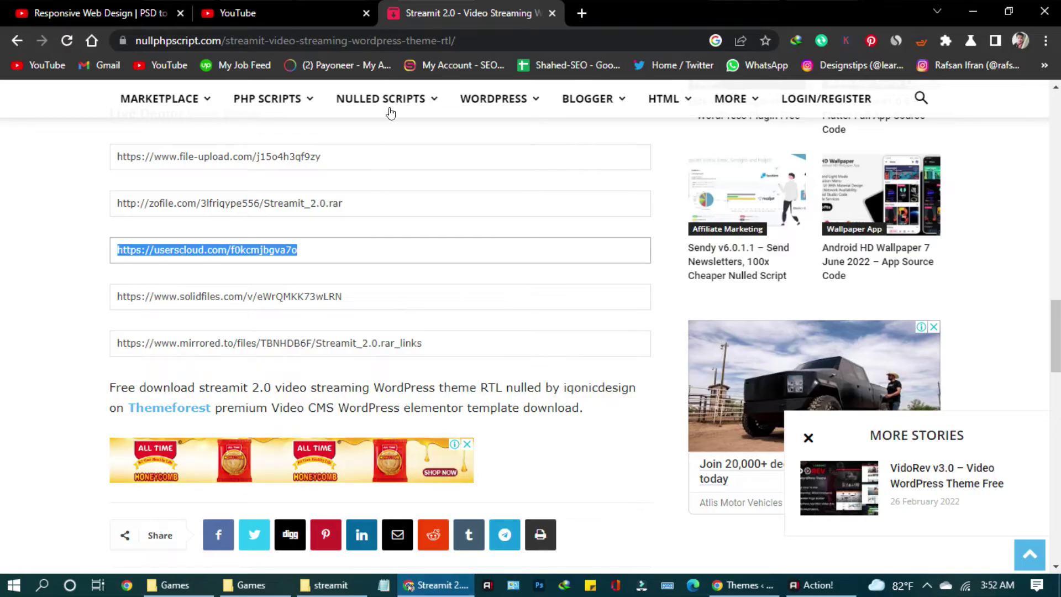
click(976, 10)
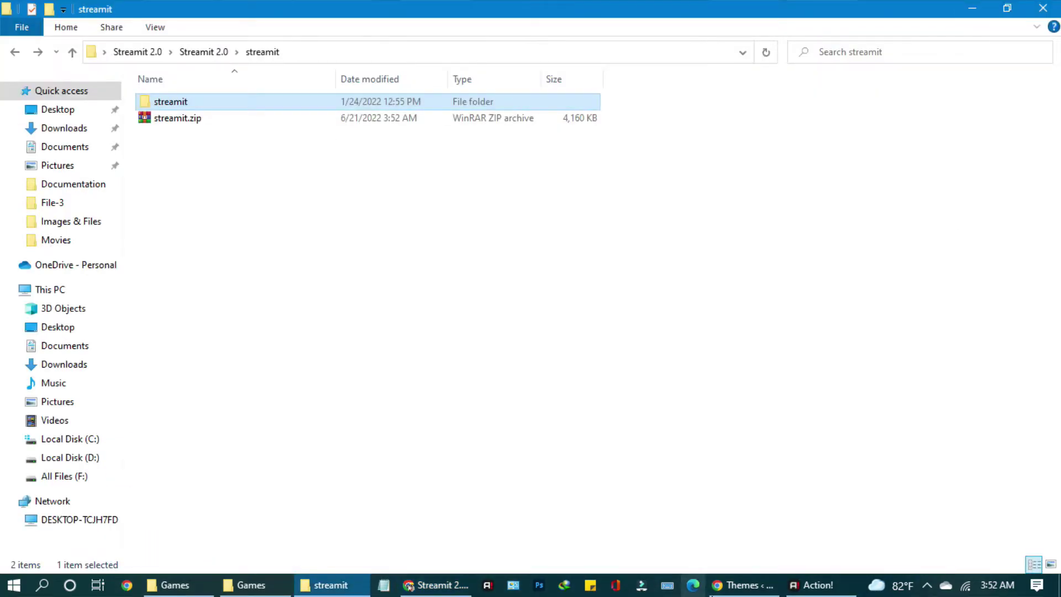
click(743, 584)
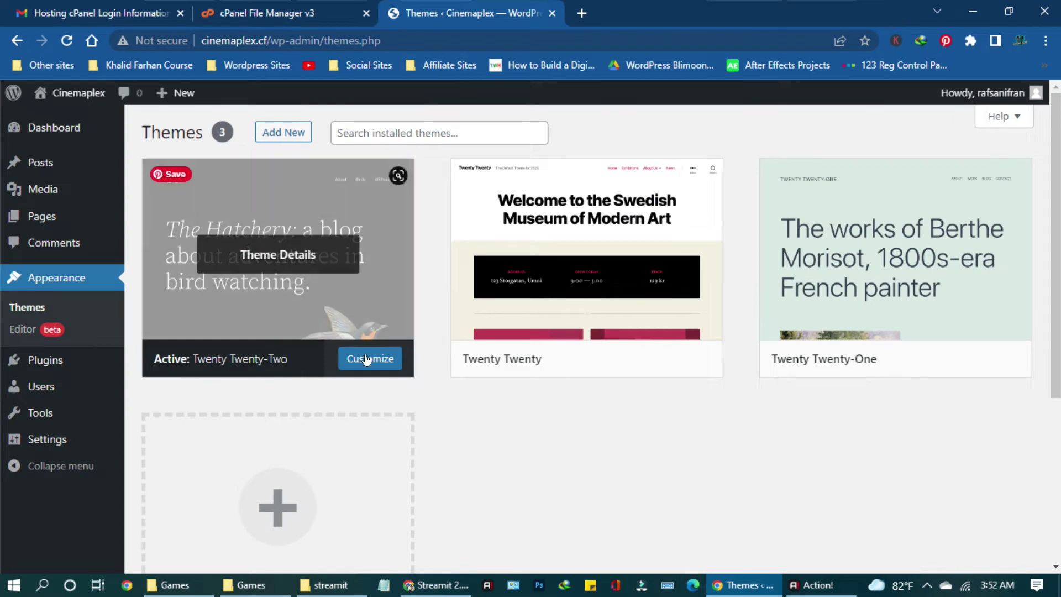
click(246, 16)
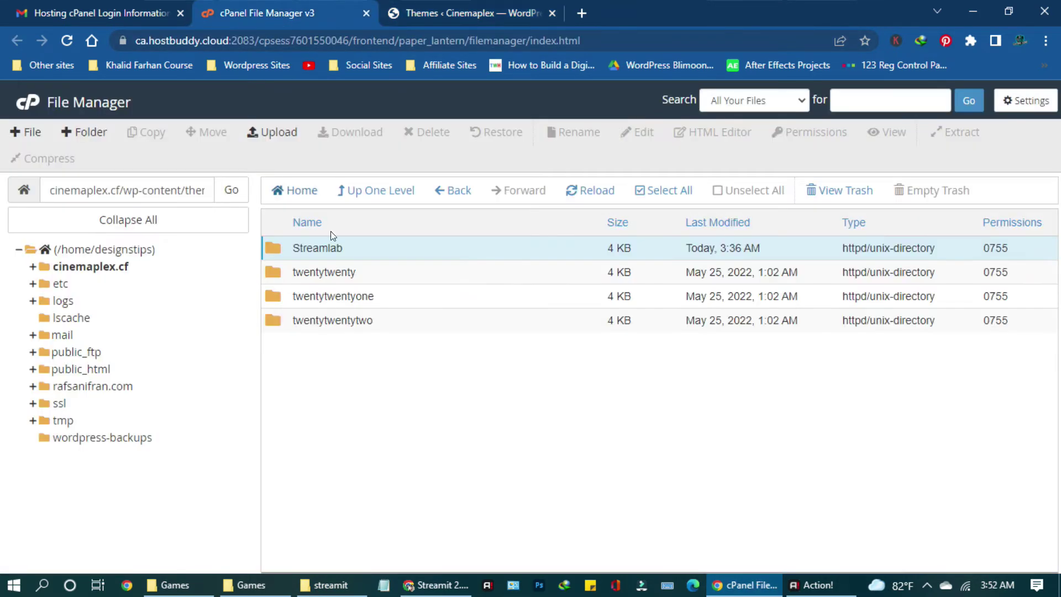
click(574, 193)
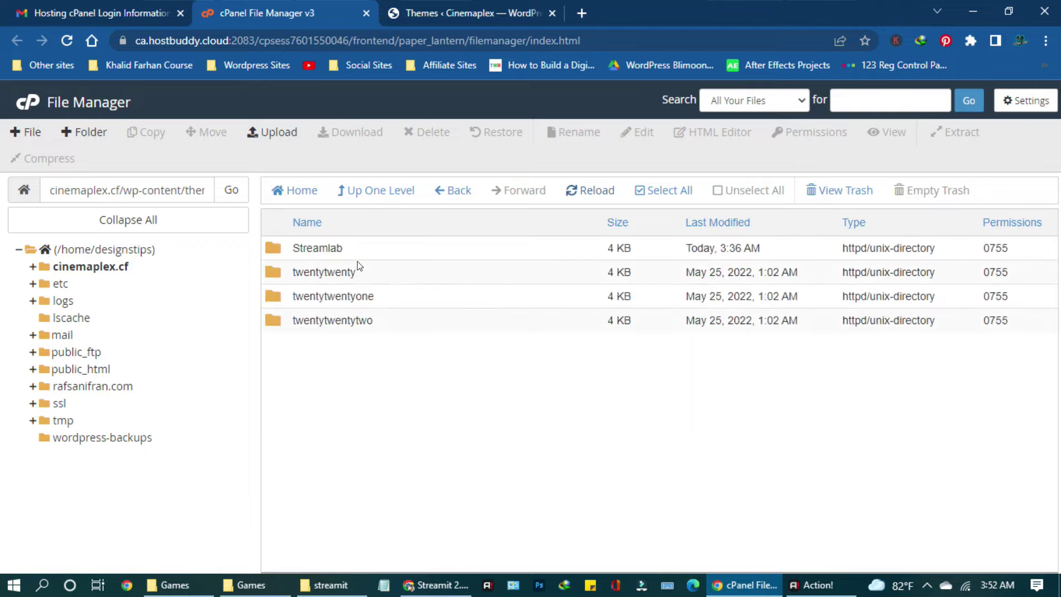
- Delete the Streamlab folder from the WordPress themes folder
right_click(363, 260)
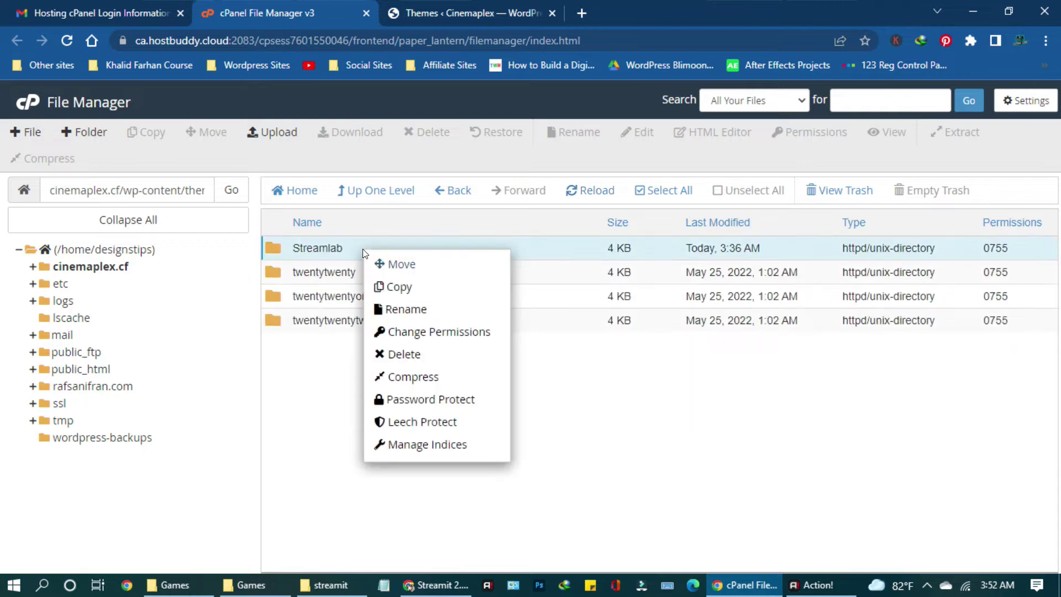
click(417, 353)
click(654, 378)
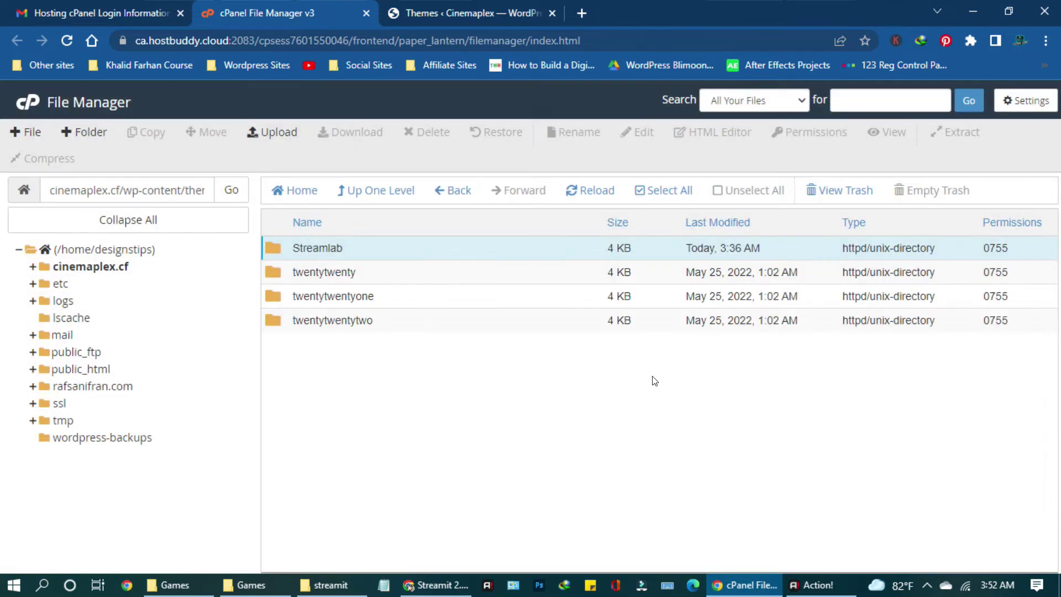
- View the File Manager's trash and permanently empty it
click(862, 193)
click(917, 192)
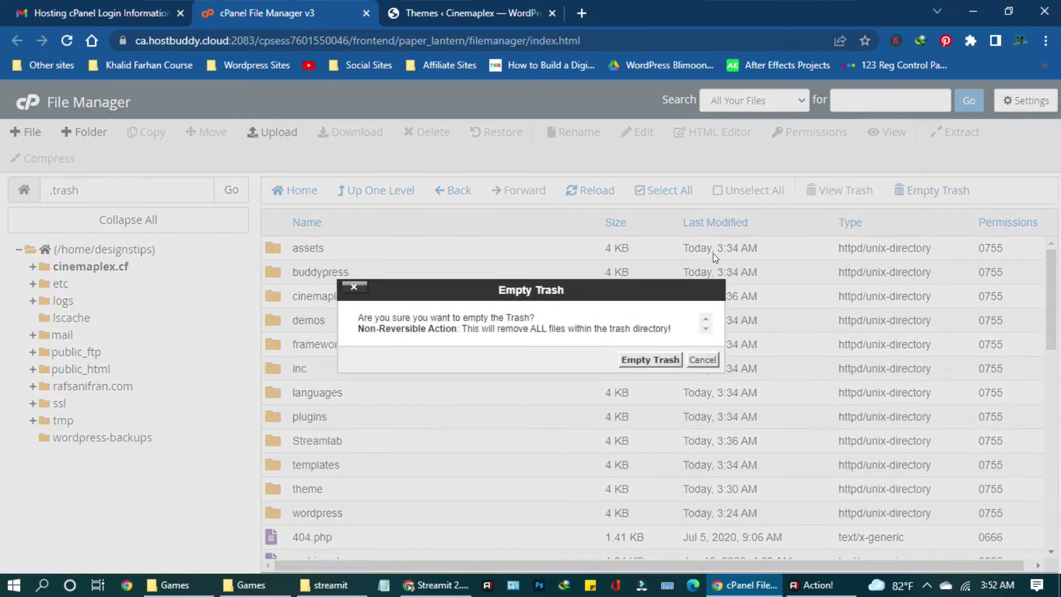
click(650, 360)
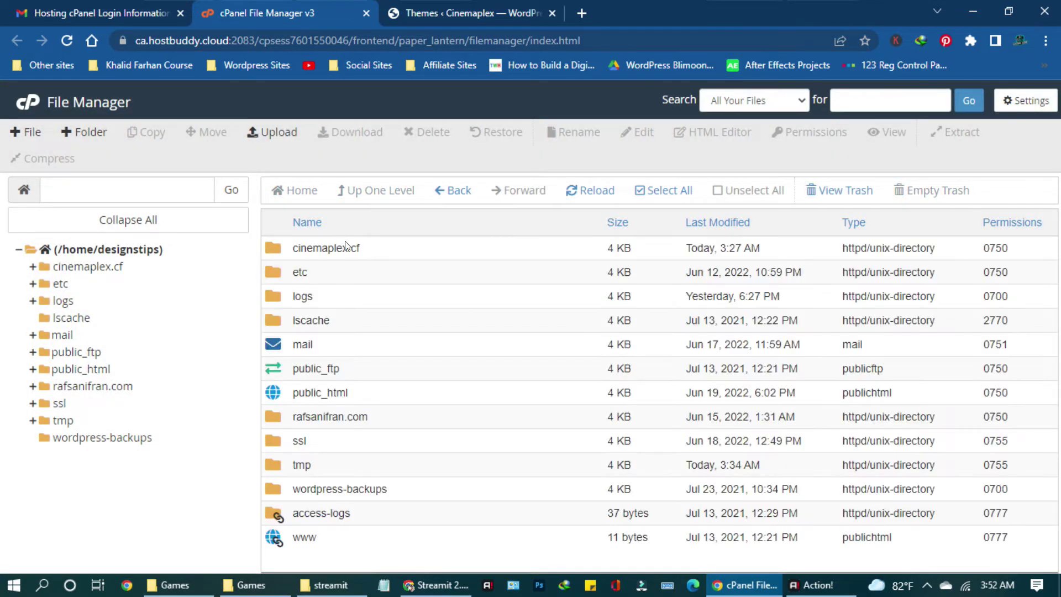
- Navigate to the cinemaplex.cf/wp-content/themes folder and open the file upload page for it
double_click(362, 249)
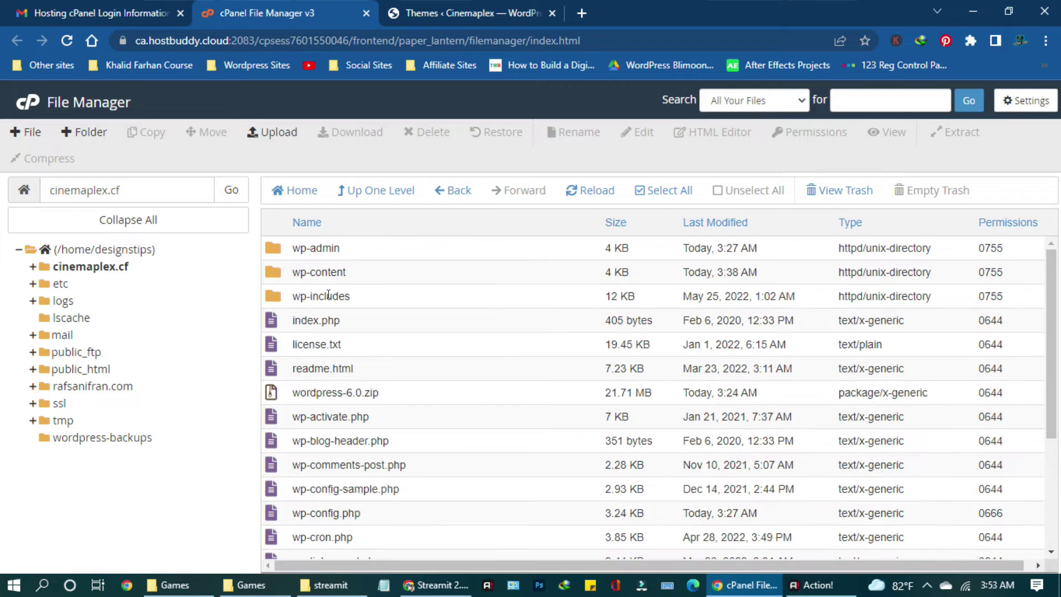
double_click(364, 277)
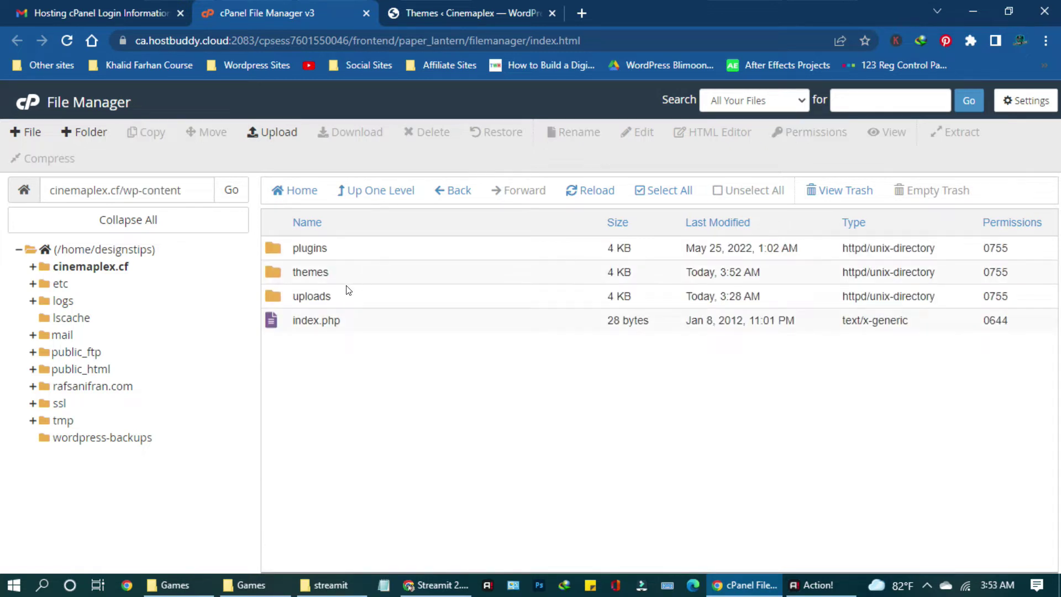
double_click(344, 273)
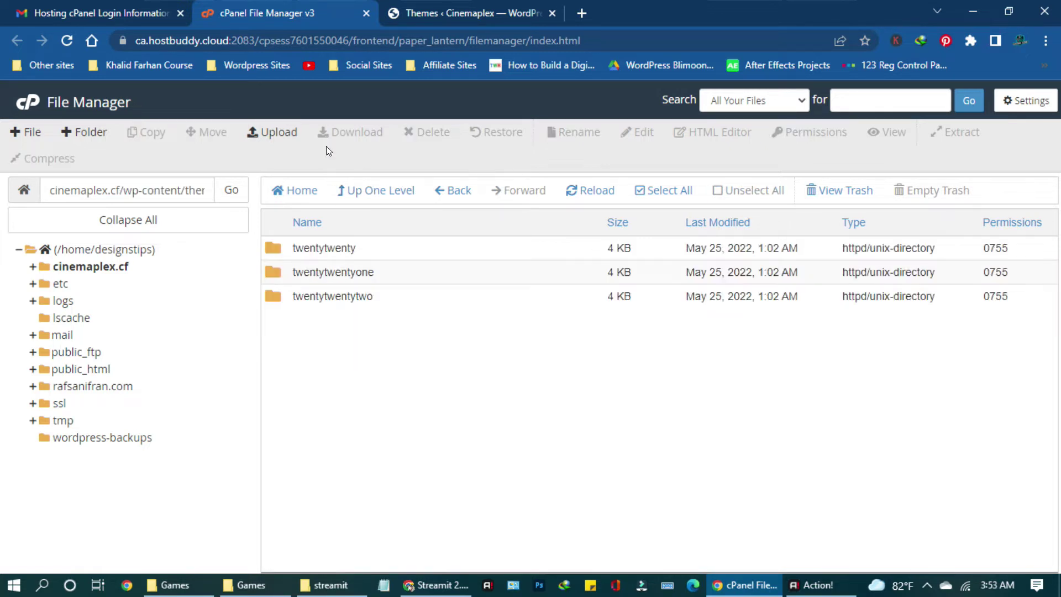
click(275, 132)
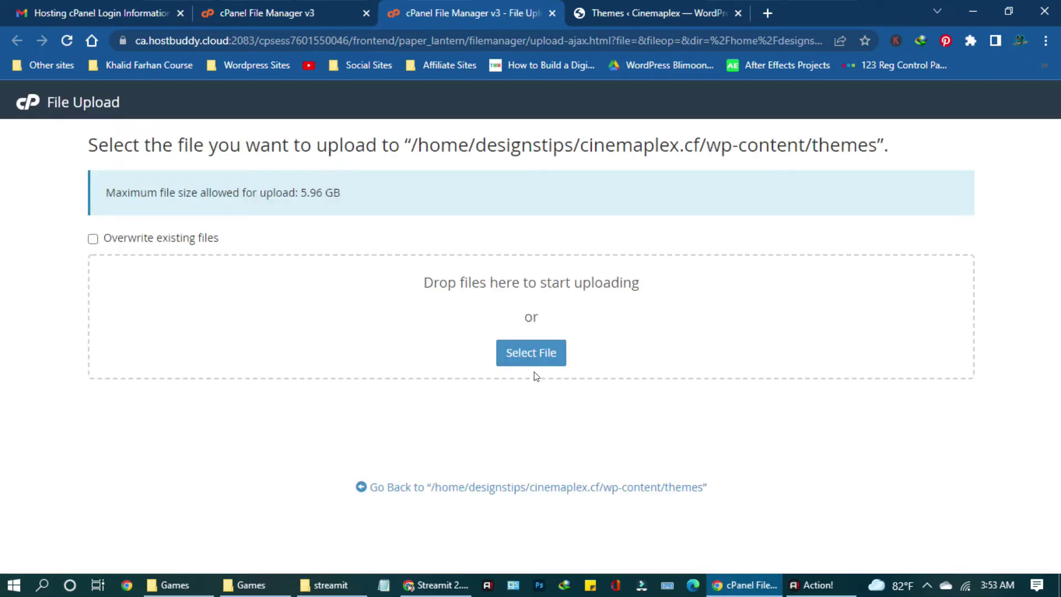
- Upload streamit.zip to the themes folder from the streamit folder inside the nested Streamit 2.0 folders on the Desktop
click(535, 348)
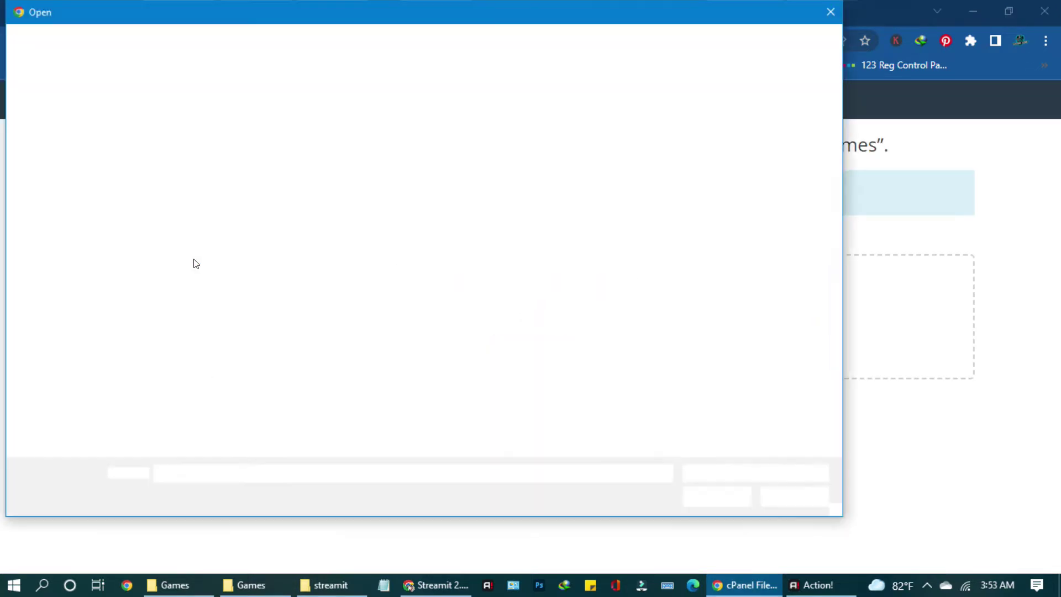
scroll(108, 157, up, 1)
click(63, 121)
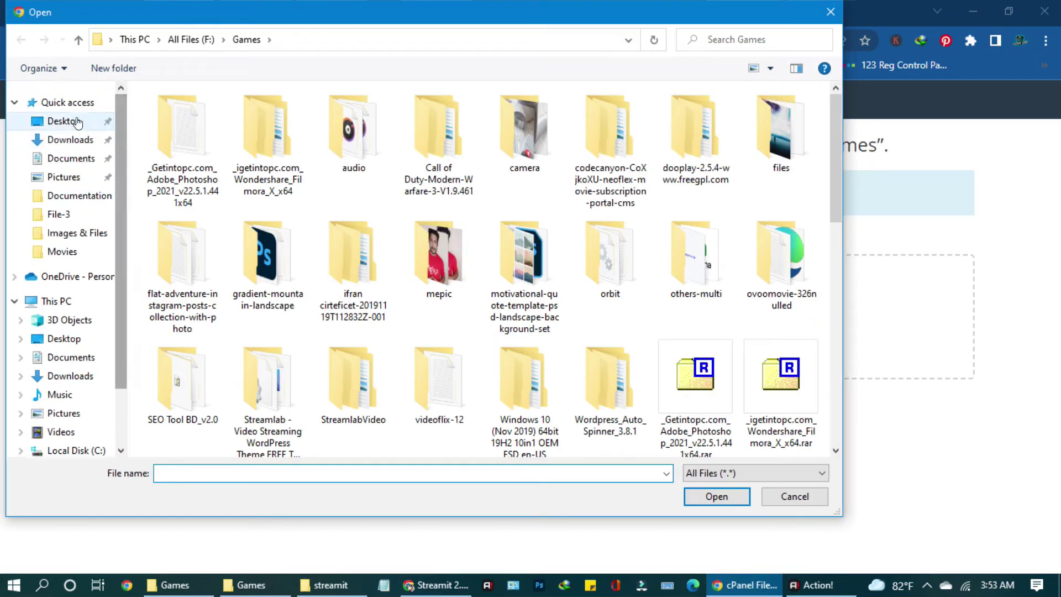
scroll(701, 338, down, 3)
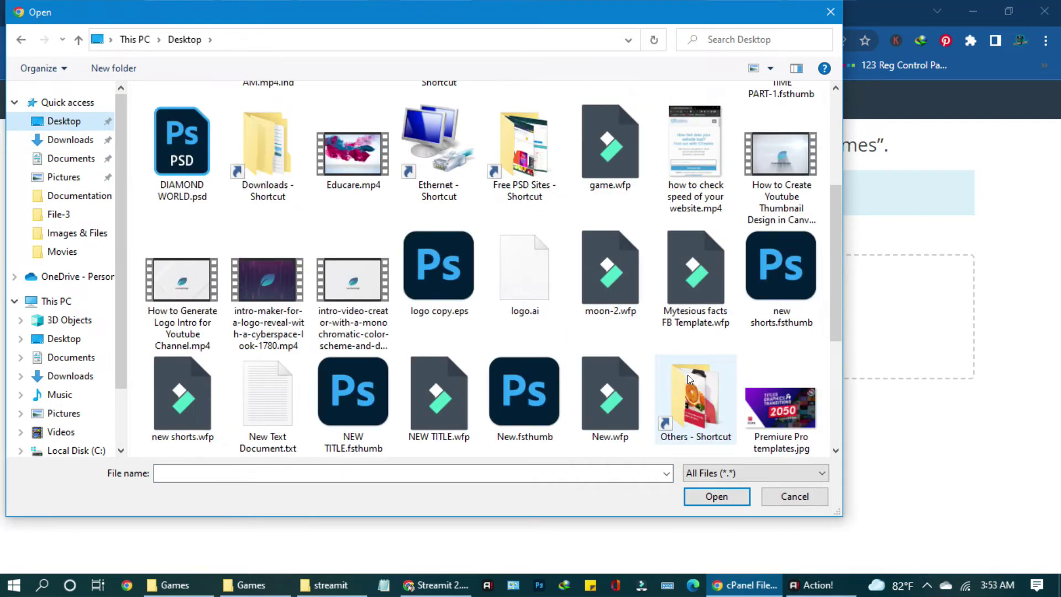
scroll(688, 375, down, 3)
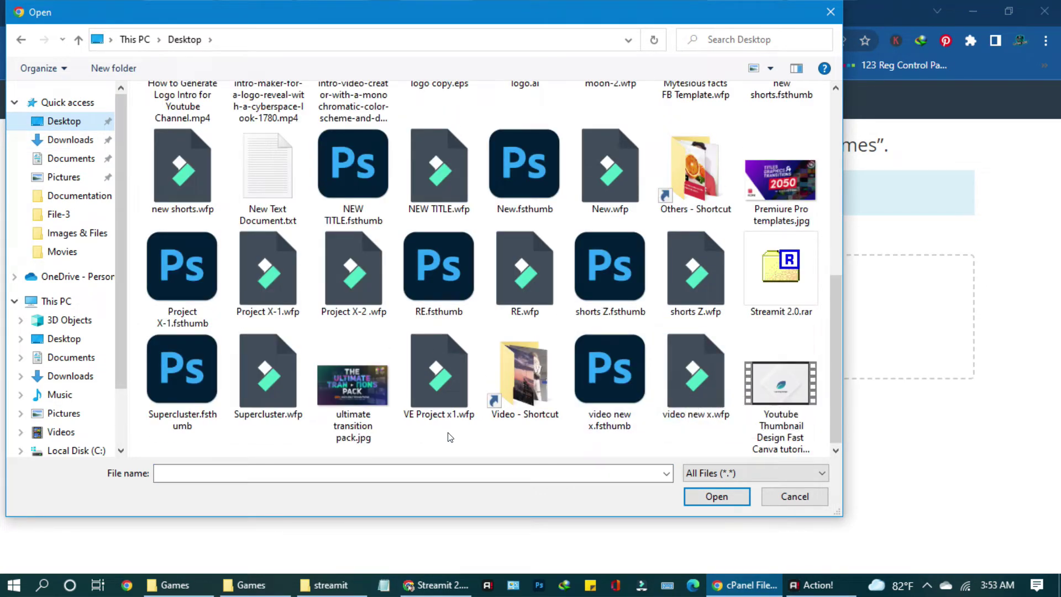
scroll(782, 287, up, 5)
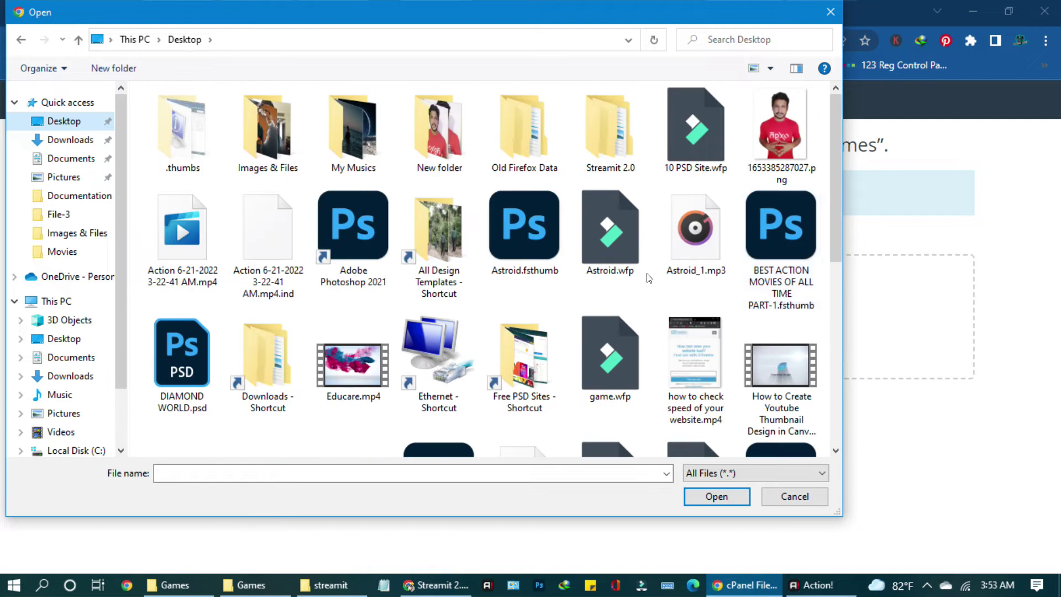
double_click(594, 149)
double_click(183, 117)
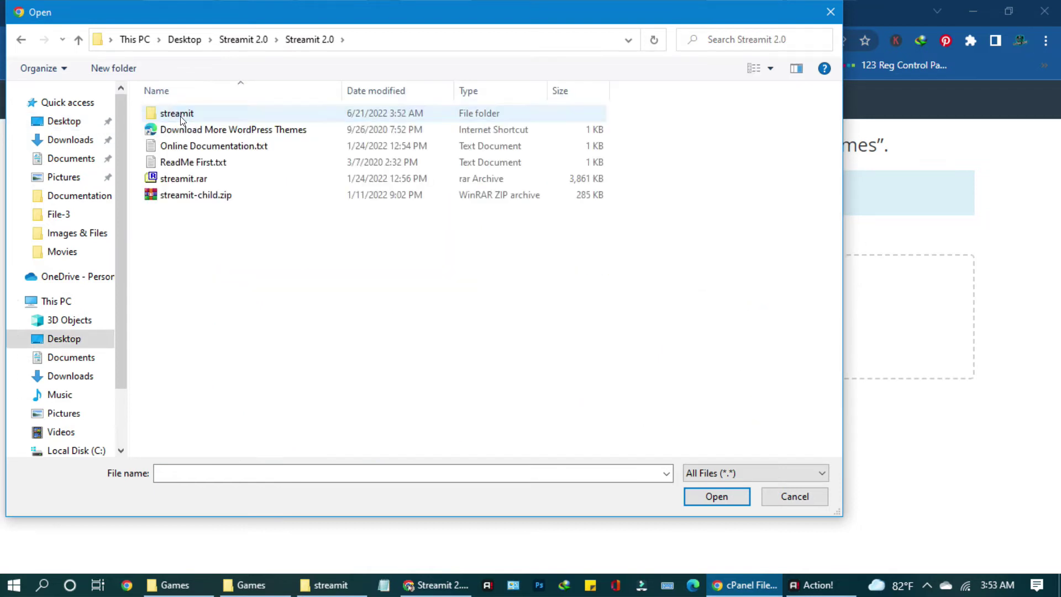
double_click(177, 115)
click(178, 132)
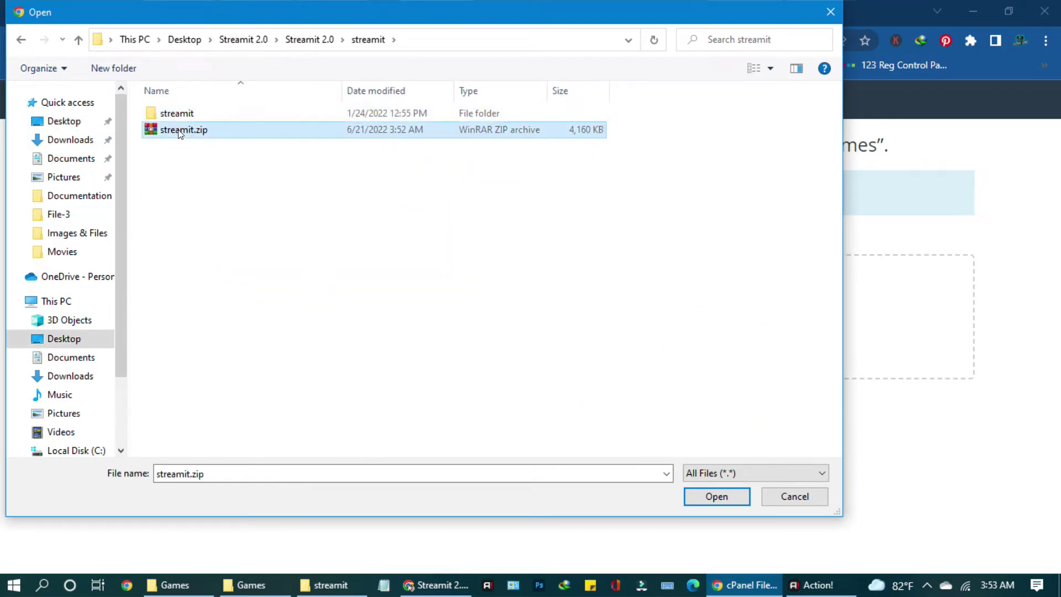
click(736, 499)
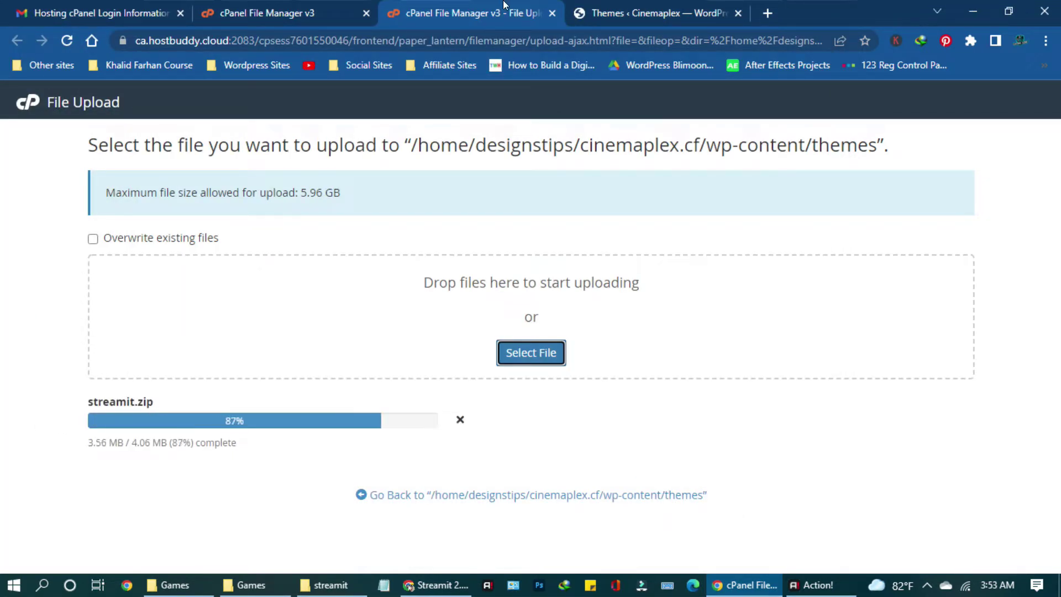
- Return to the themes folder listing and extract streamit.zip into /cinemaplex.cf/wp-content/themes
click(475, 495)
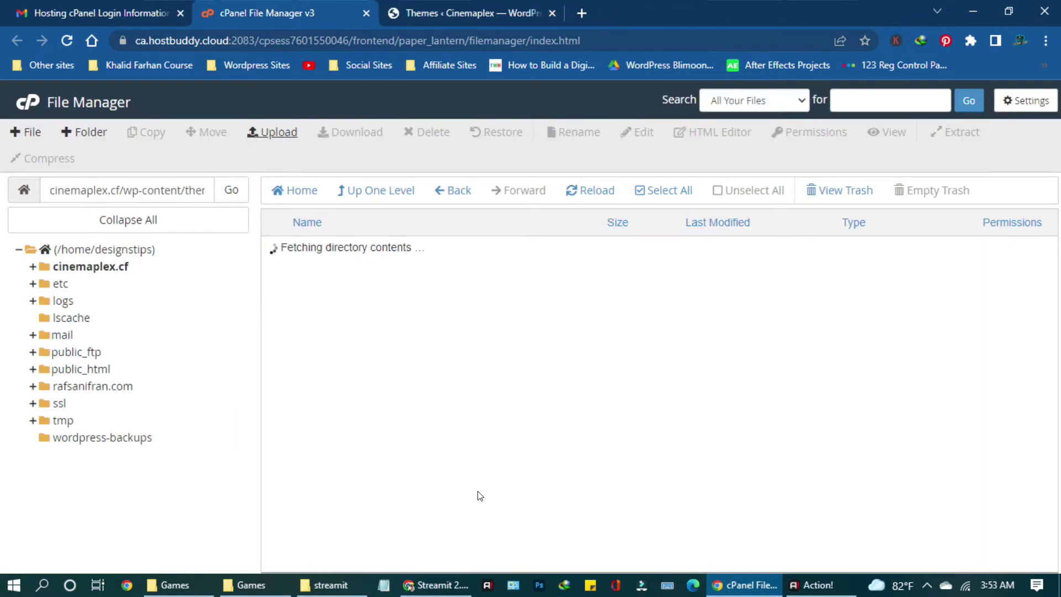
click(571, 194)
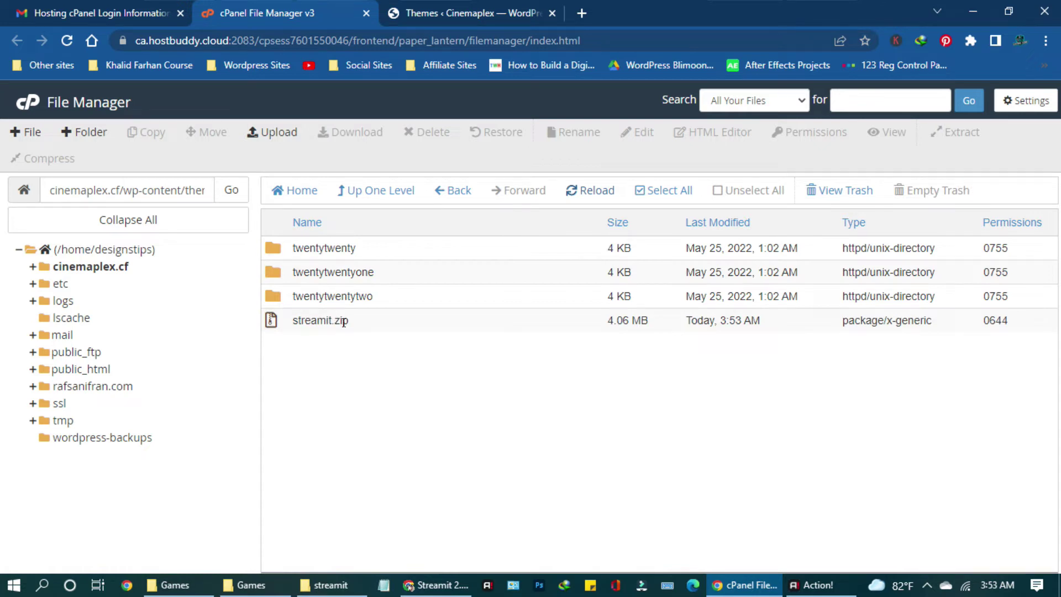
right_click(343, 321)
click(397, 494)
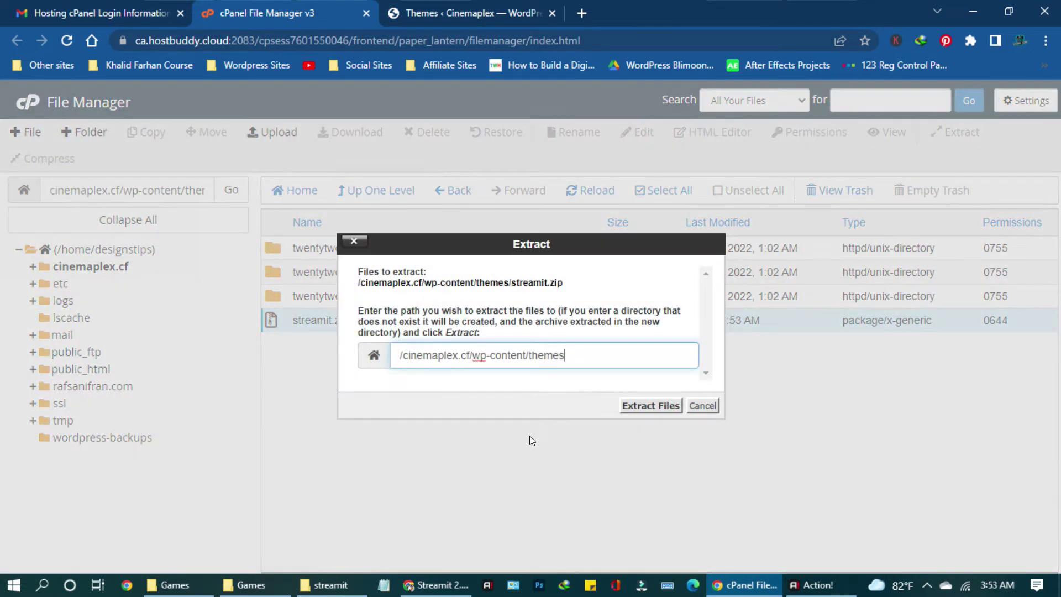
click(626, 409)
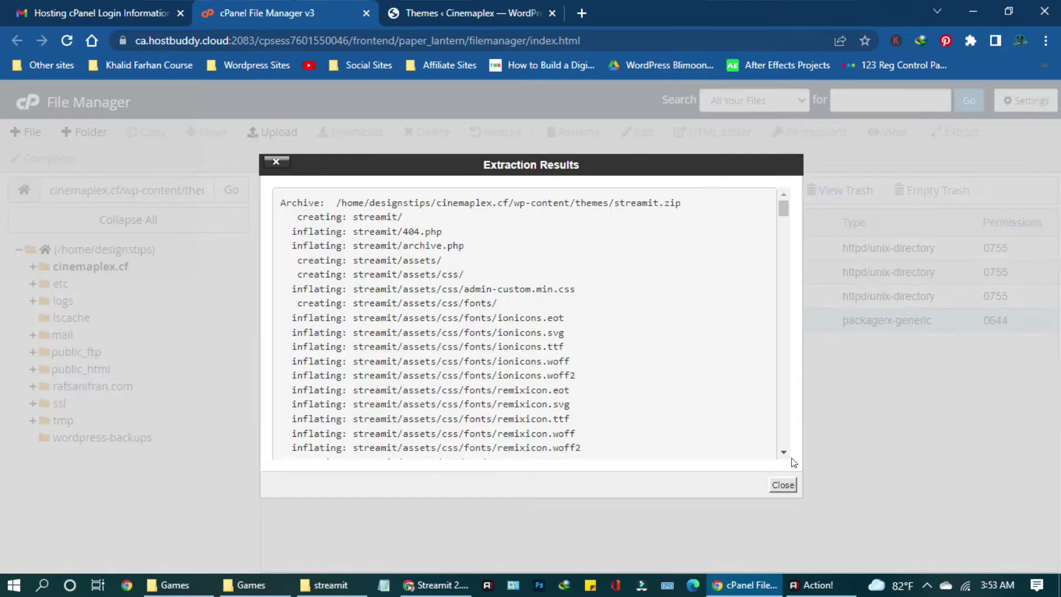
click(786, 484)
click(567, 194)
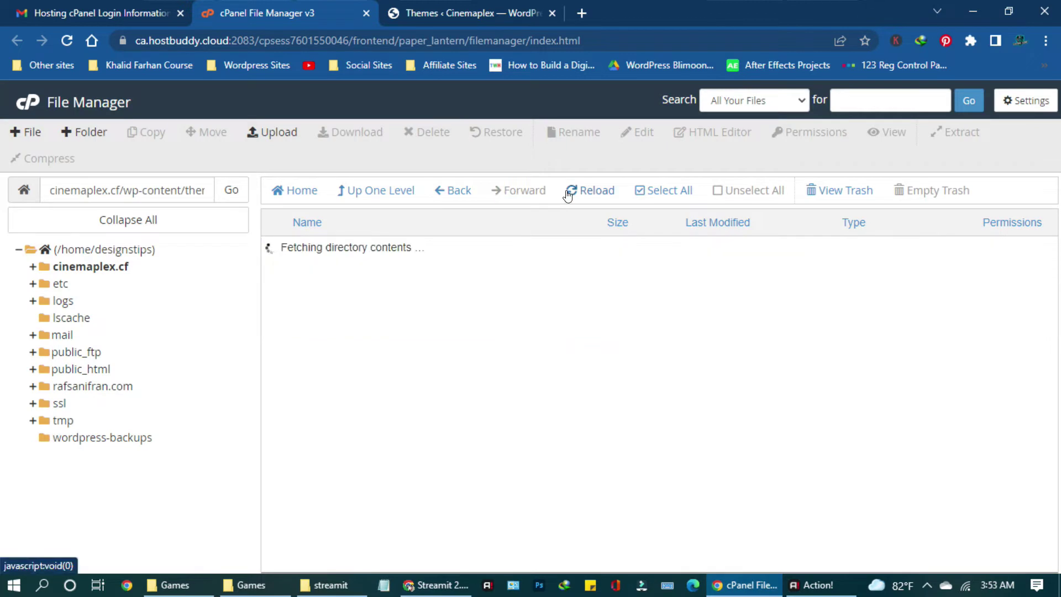
- Move the uploaded streamit.zip archive from the themes folder to the trash
right_click(354, 343)
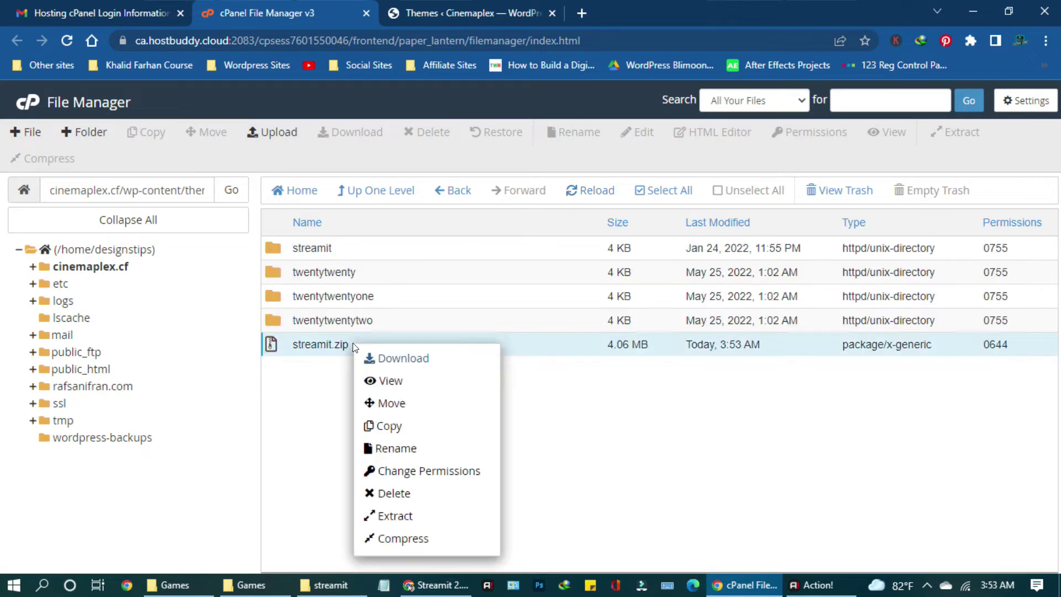
click(387, 493)
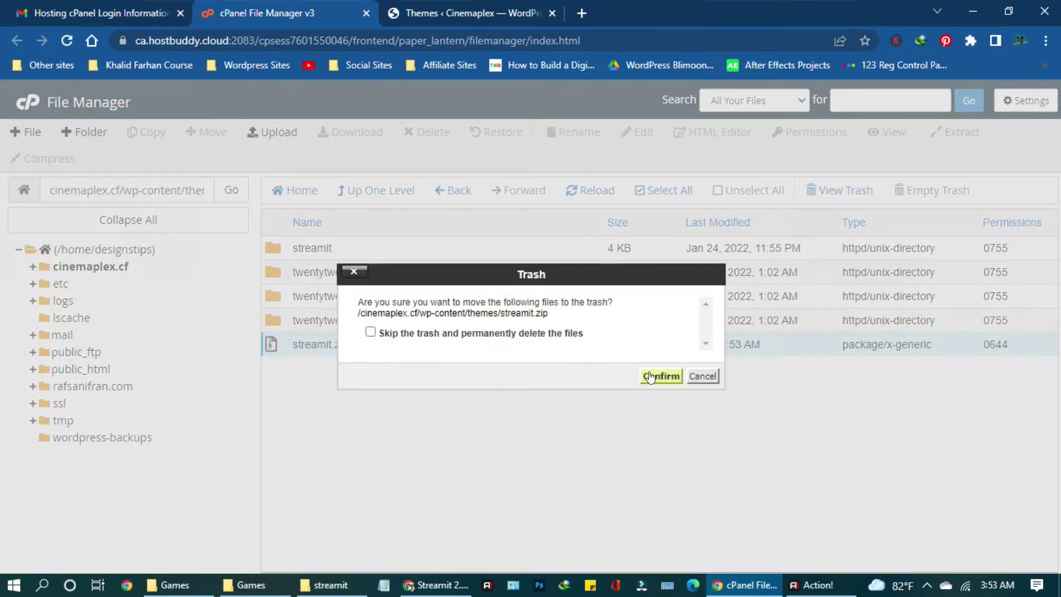
click(650, 377)
- Switch to the WordPress Themes page of Cinemaplex, reload it and activate the Streamit theme
click(450, 14)
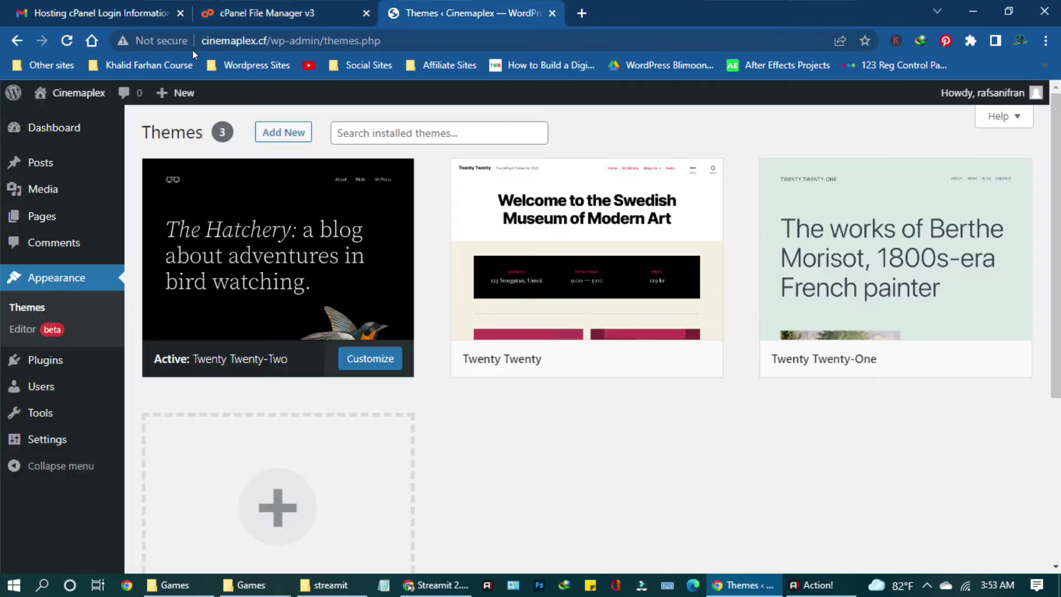
click(69, 38)
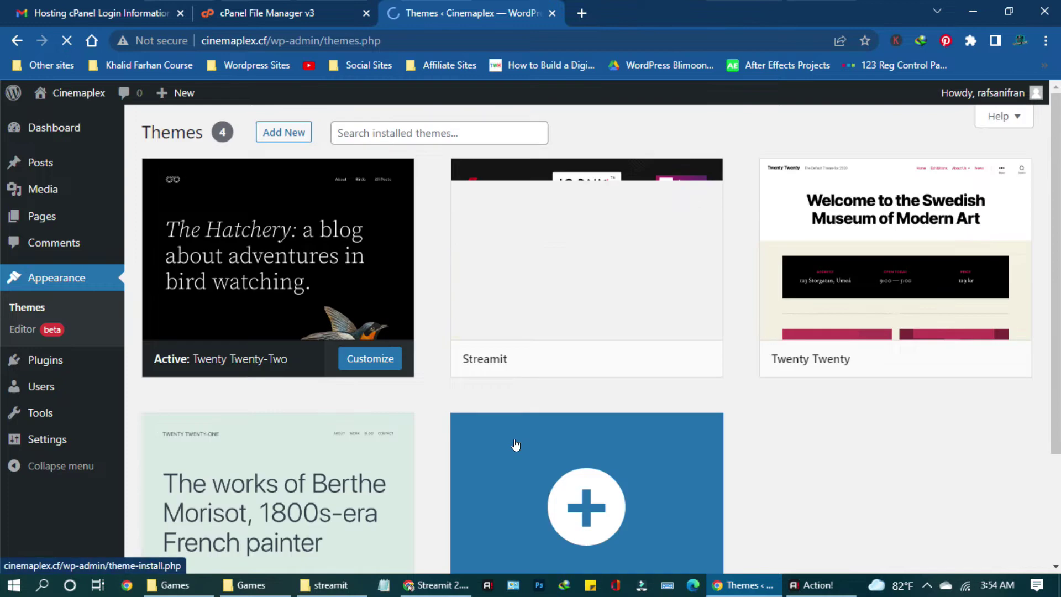
mouse_move(559, 267)
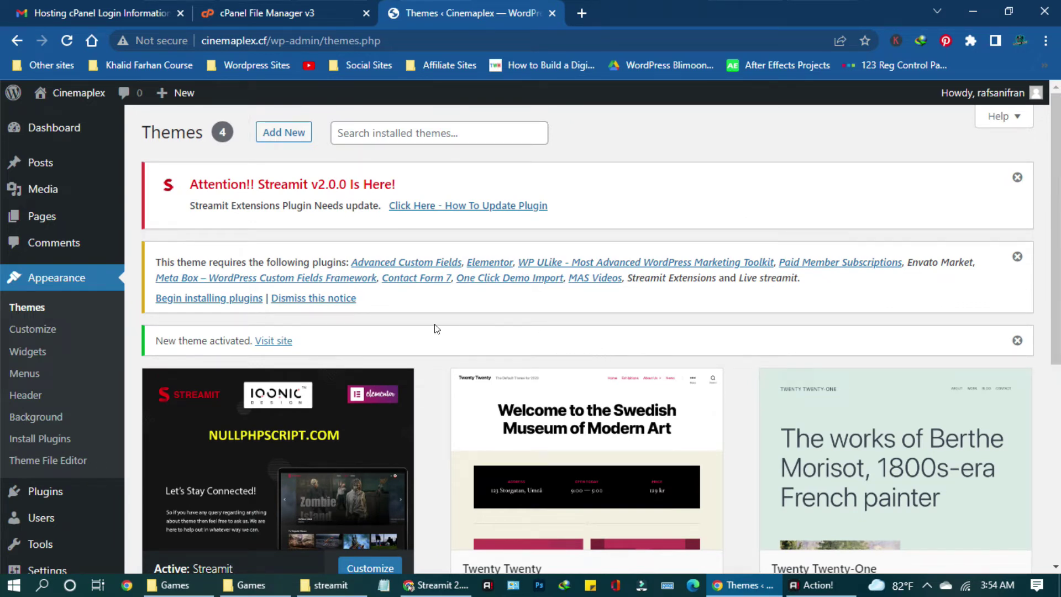
- Delete the inactive Twenty Twenty, Twenty Twenty-One and Twenty Twenty-Two themes from the WordPress site
scroll(420, 359, down, 3)
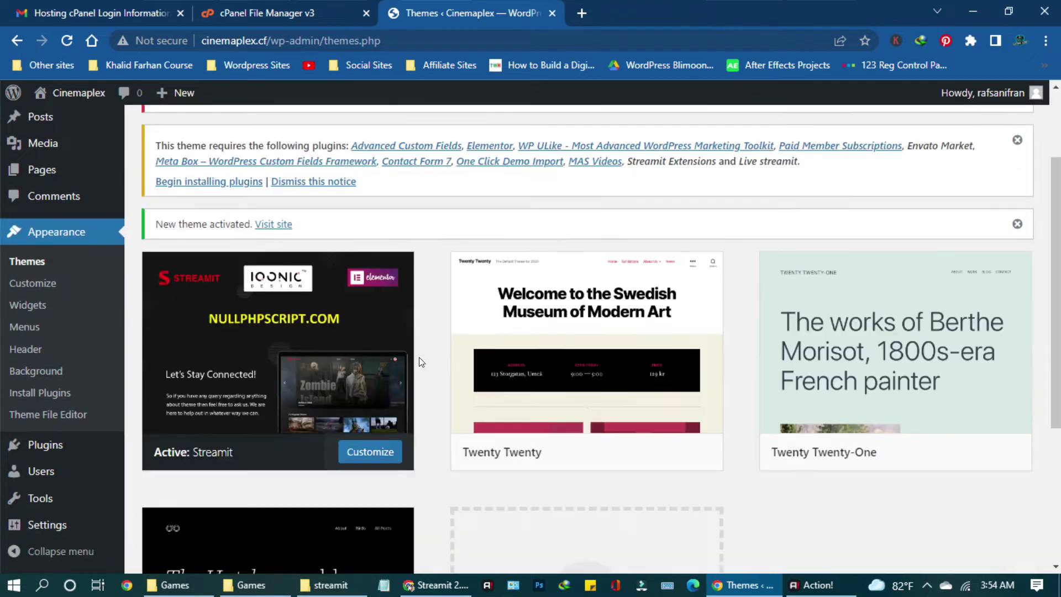
click(610, 344)
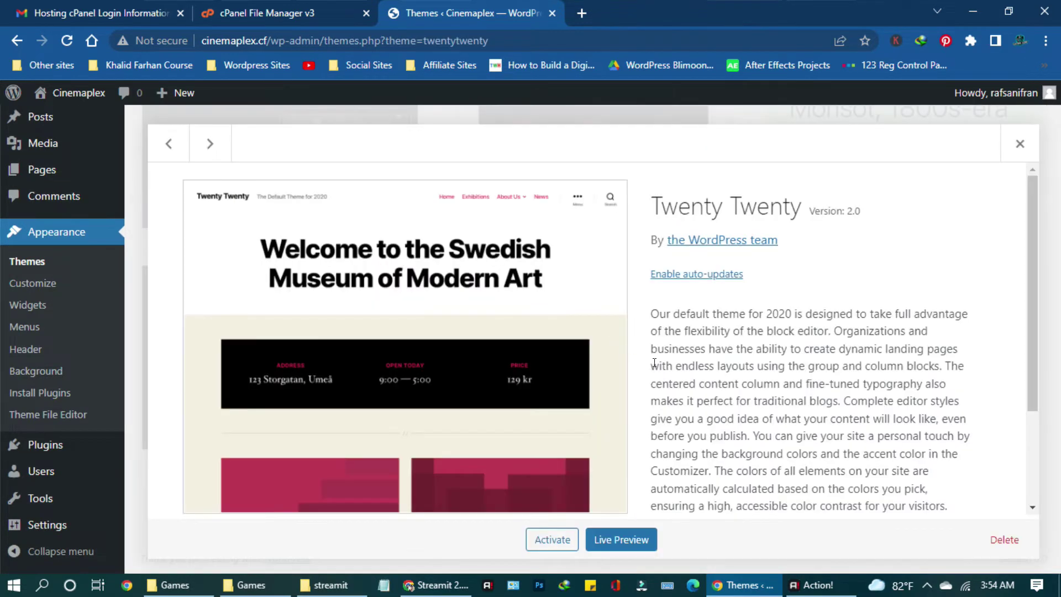
click(1004, 539)
click(606, 159)
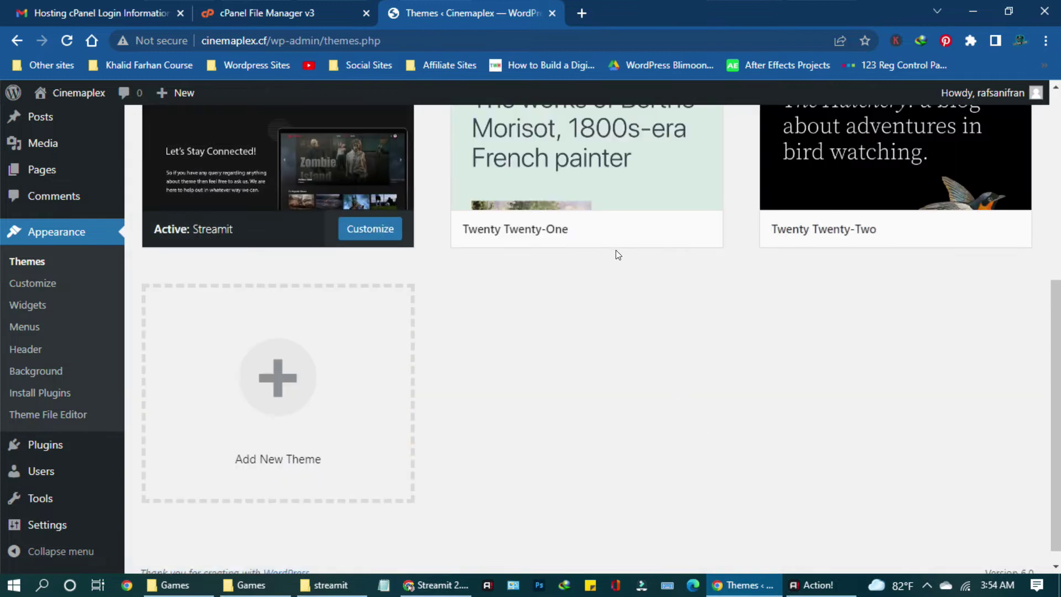
click(611, 187)
click(1005, 540)
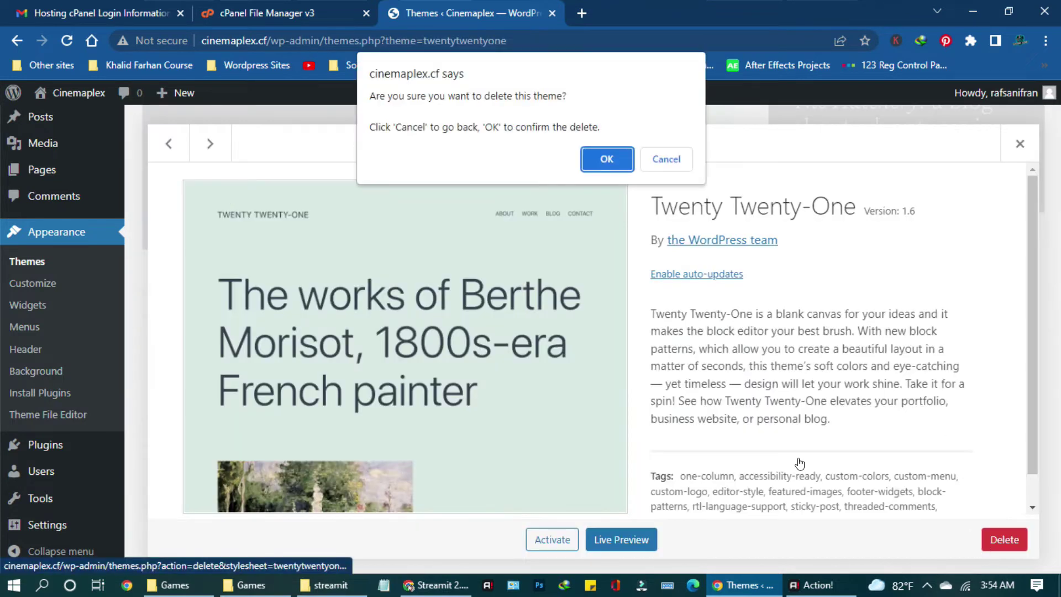
click(593, 156)
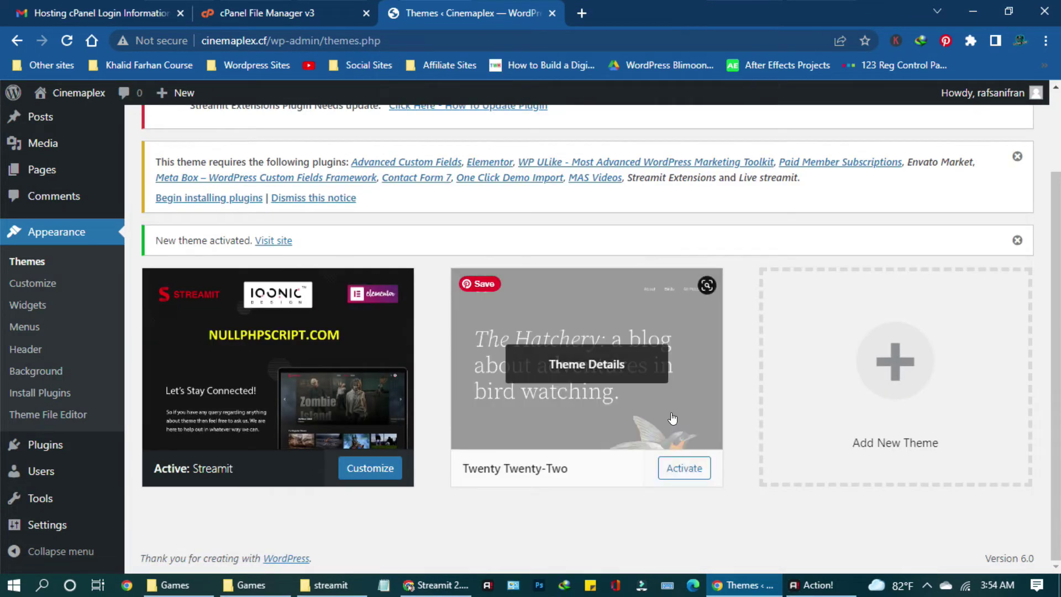
click(673, 418)
click(1005, 539)
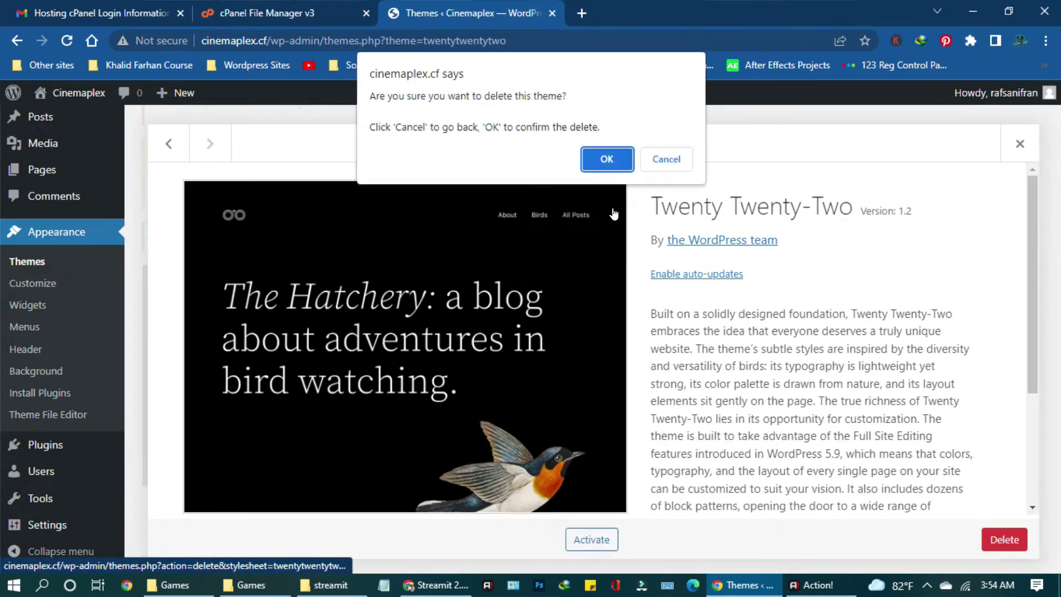
click(606, 160)
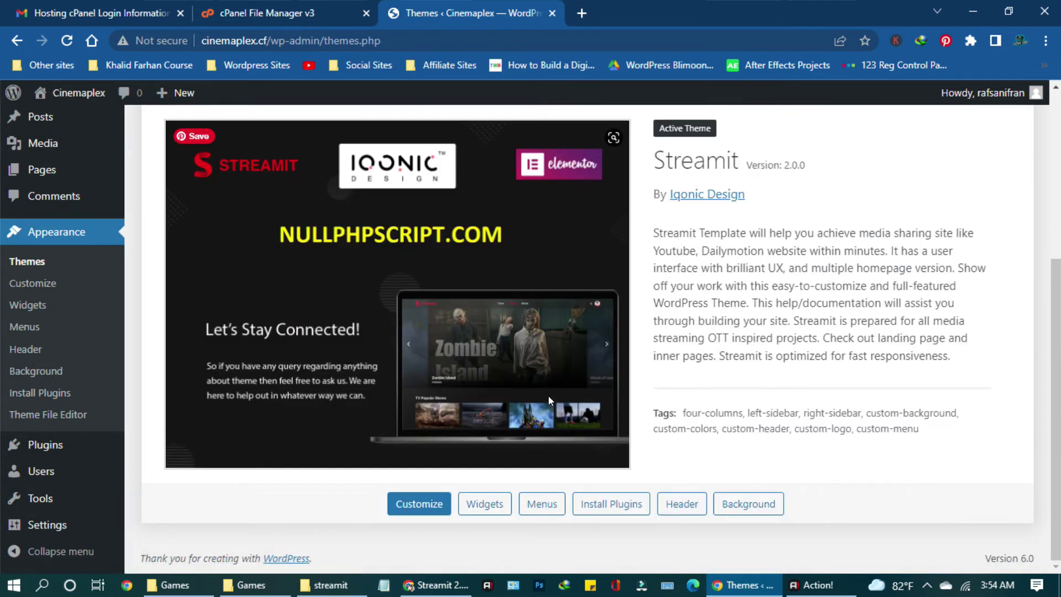
- Open the Cinemaplex site in a new browser tab and look over its home page with the Streamit theme
scroll(287, 249, up, 3)
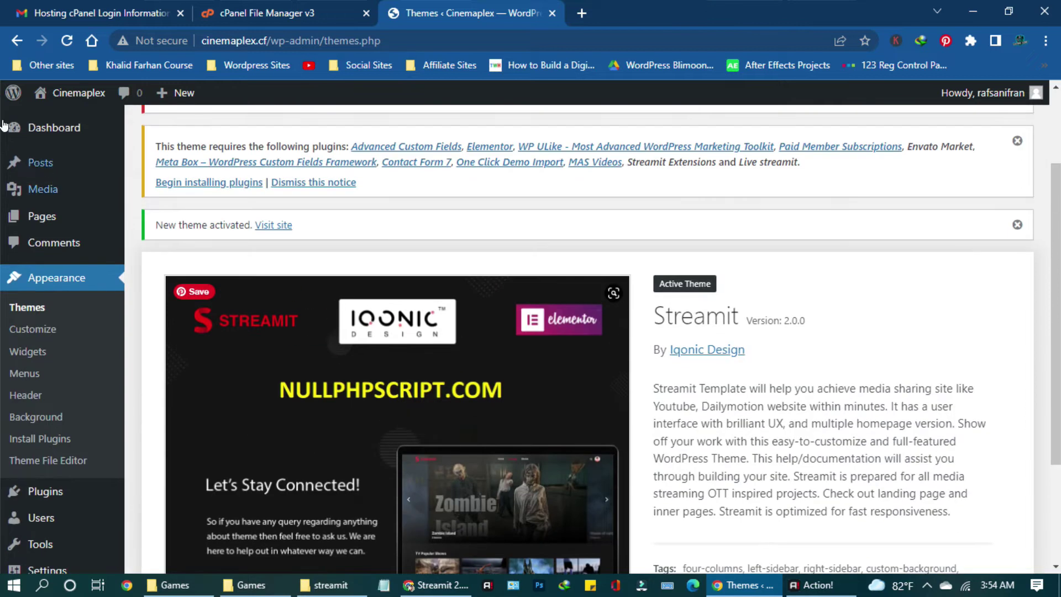
mouse_move(44, 88)
right_click(49, 122)
click(77, 133)
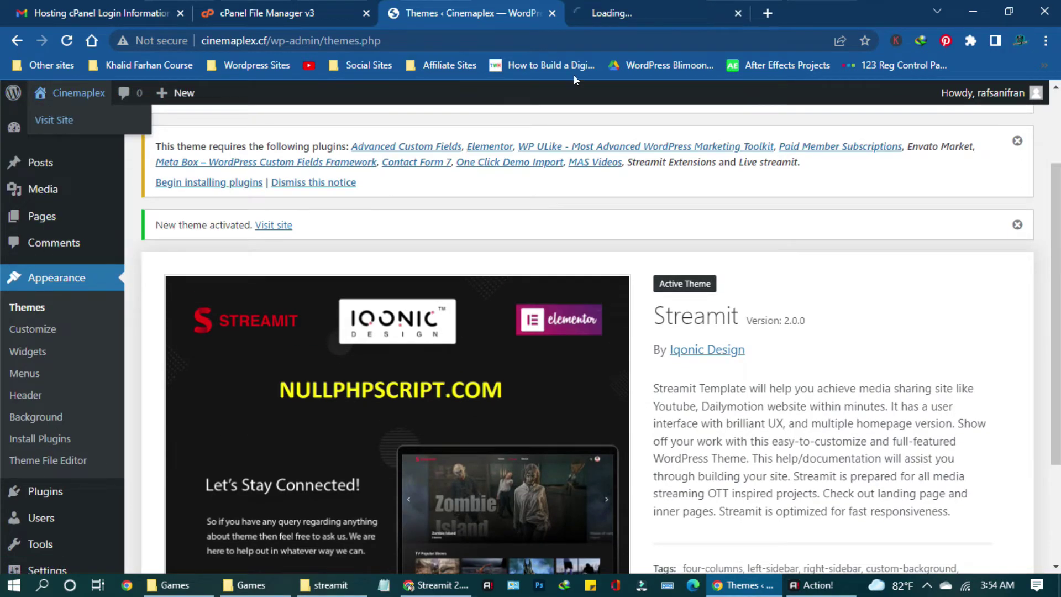
click(634, 20)
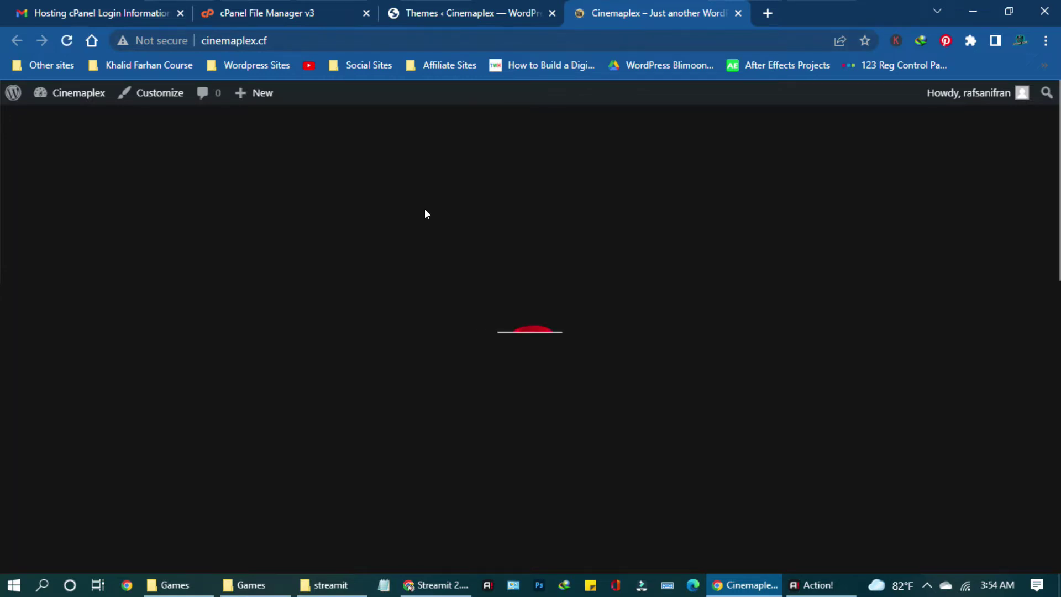
scroll(424, 222, down, 10)
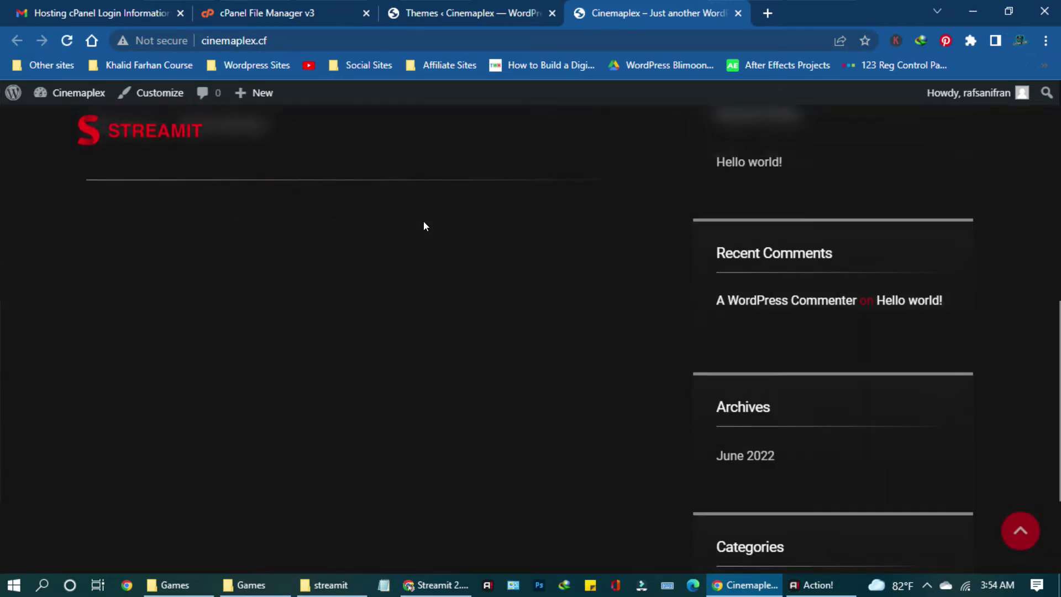
scroll(423, 222, up, 15)
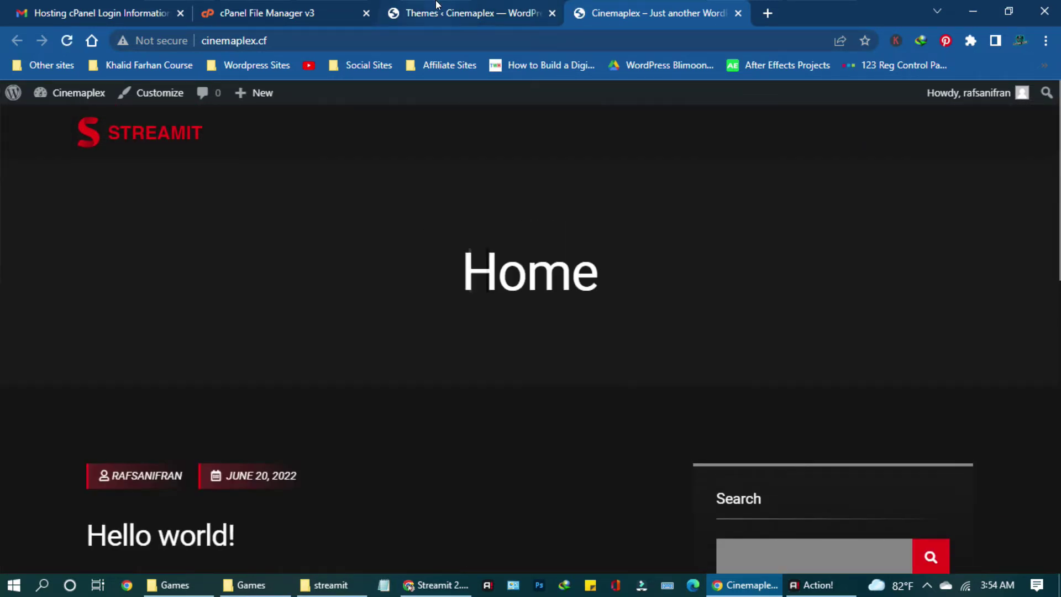
- Switch to the WordPress Themes page, start the theme's required plugin installation and look through the list of plugins
click(434, 12)
scroll(282, 249, up, 3)
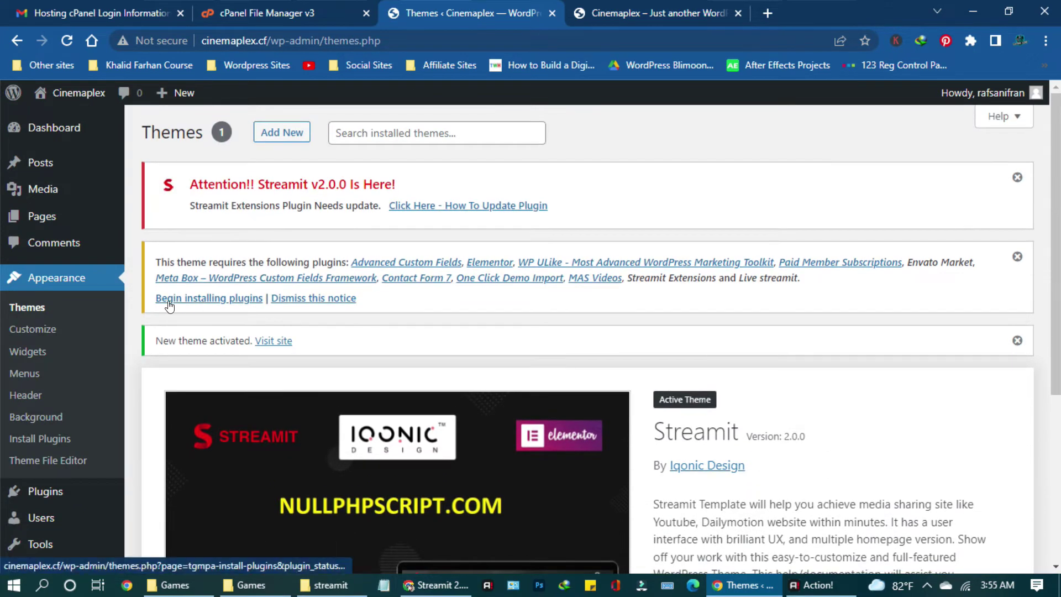
click(224, 301)
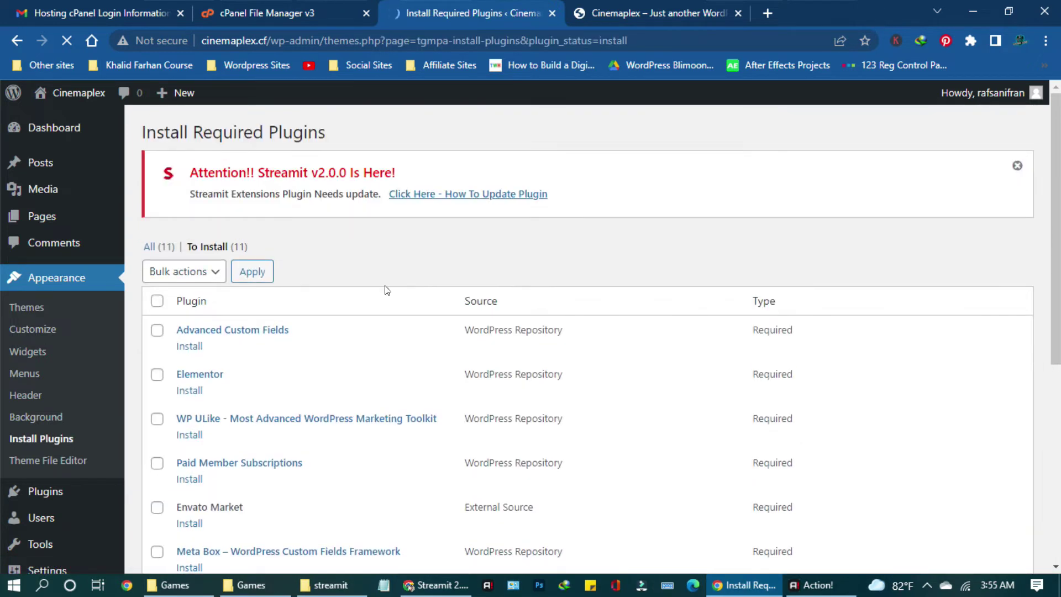
scroll(384, 288, down, 4)
scroll(188, 183, down, 4)
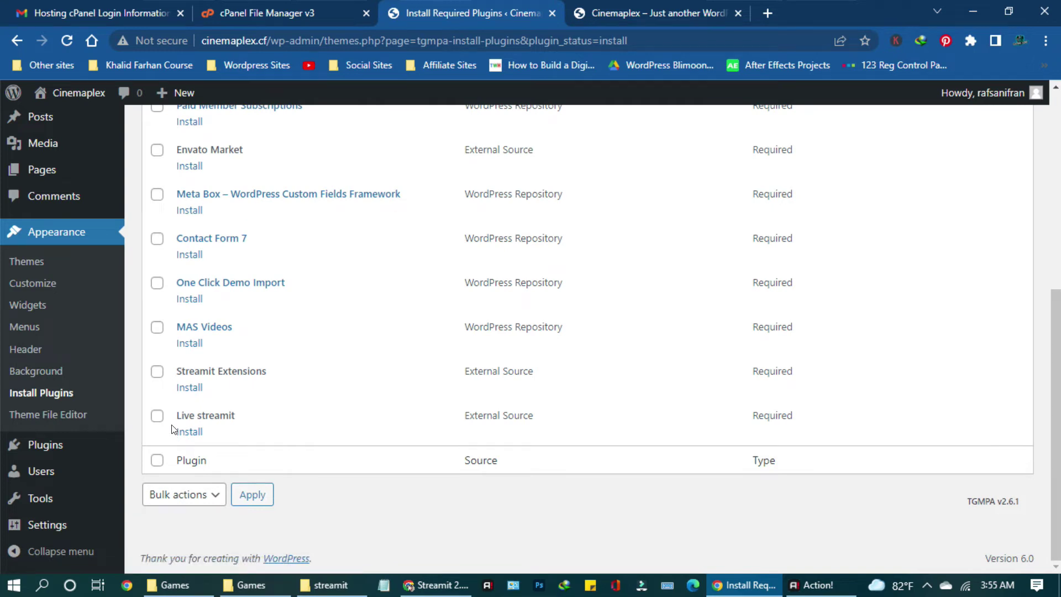
scroll(209, 416, up, 3)
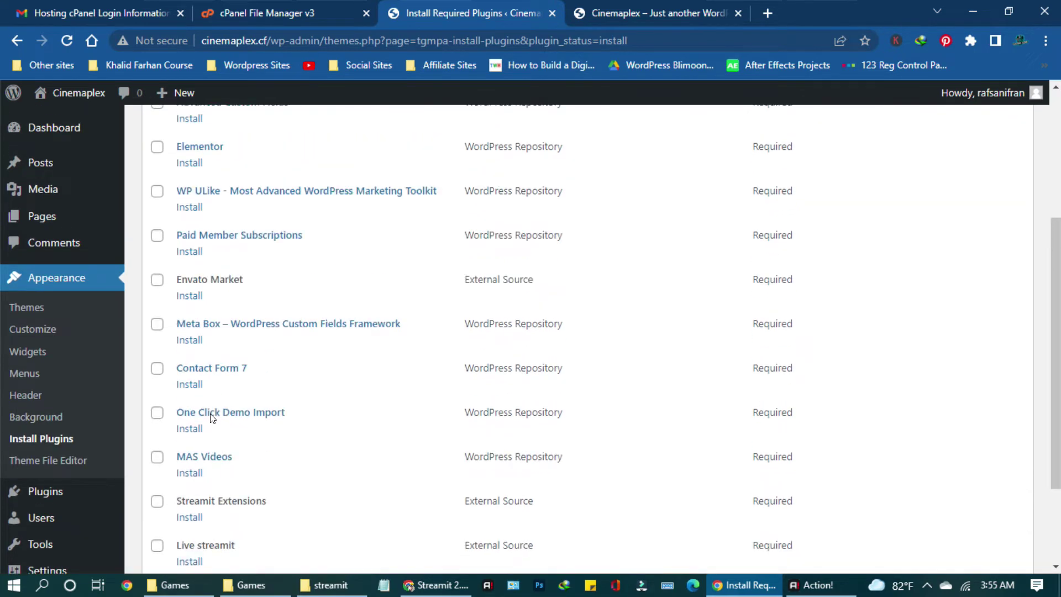
scroll(211, 418, up, 1)
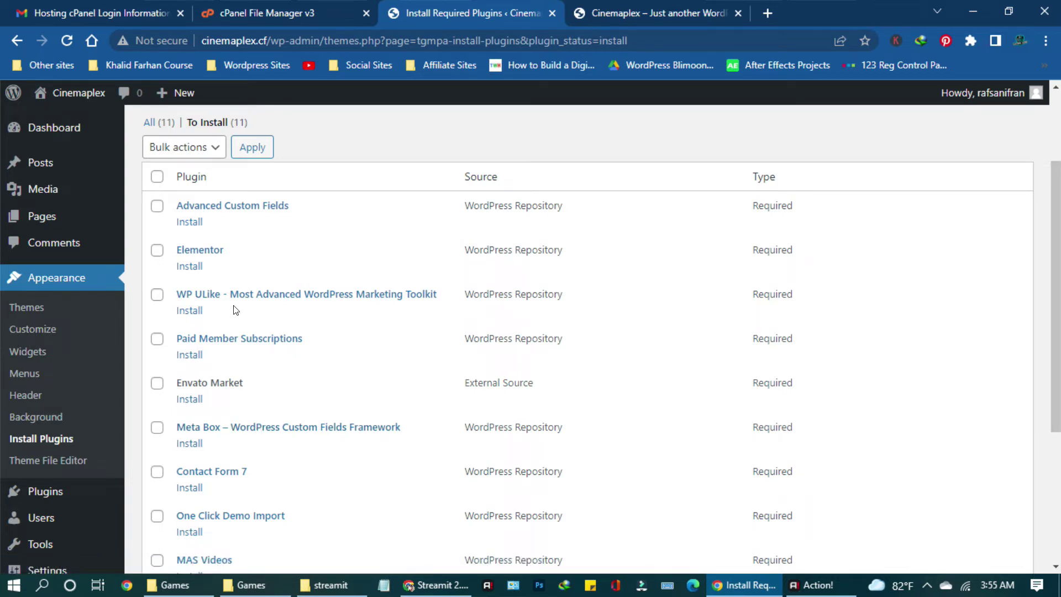
scroll(250, 267, down, 3)
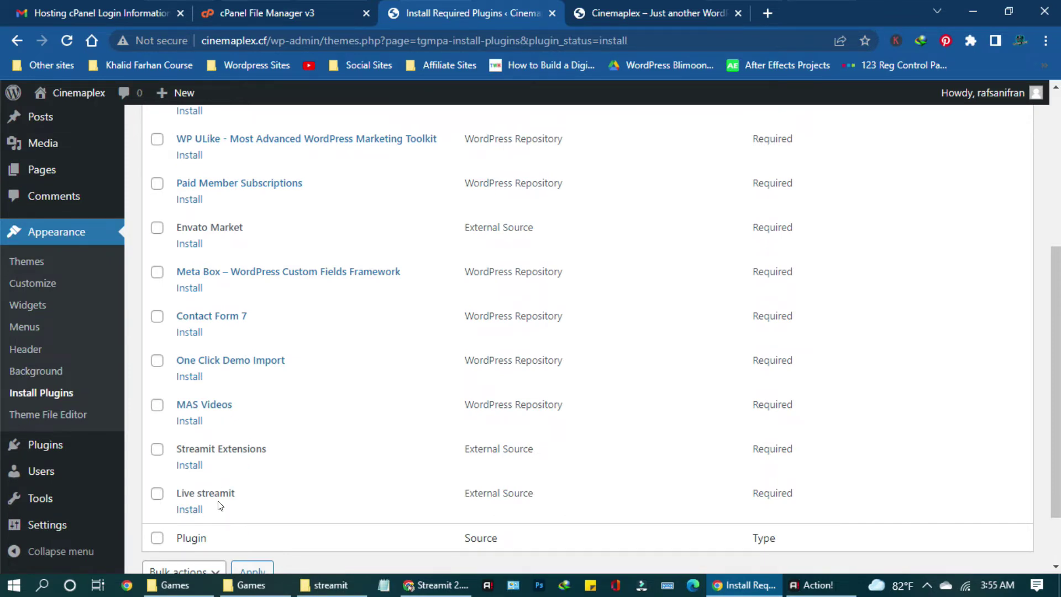
scroll(220, 506, up, 3)
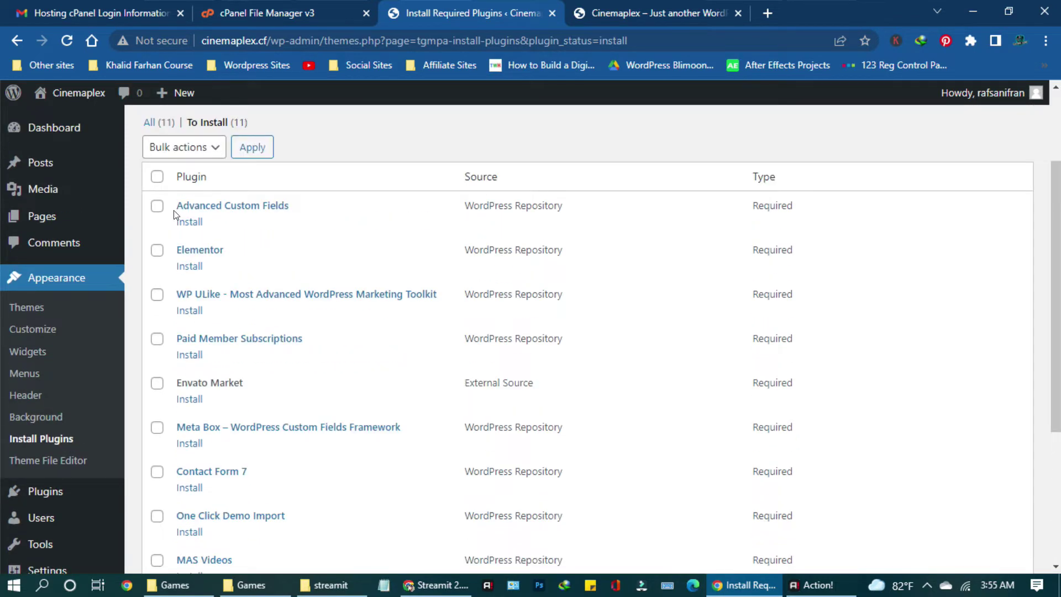
- Install all the listed required plugins in bulk and follow the installation log through to the end
click(156, 178)
click(183, 149)
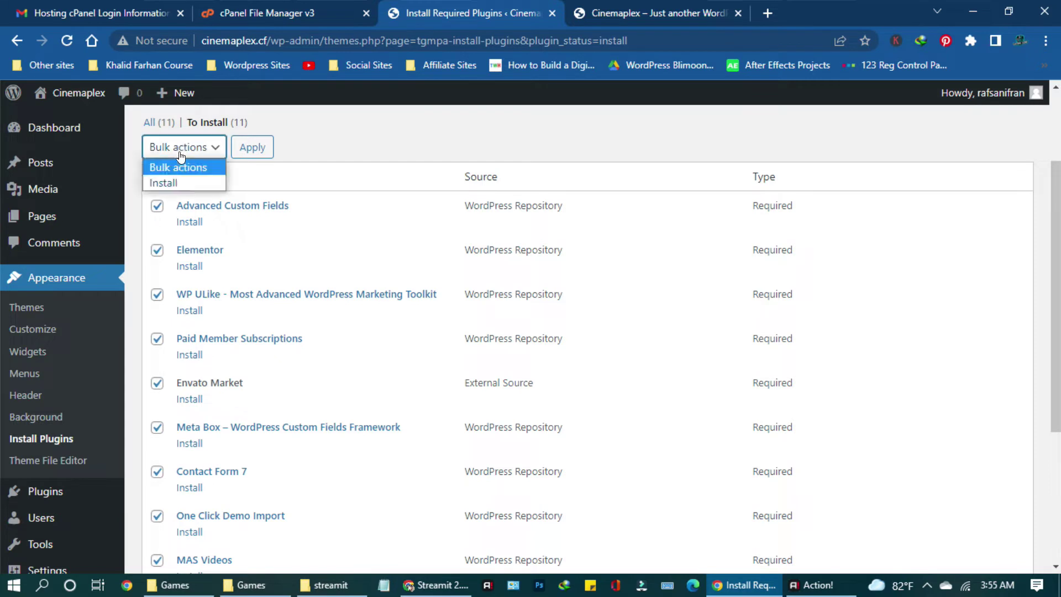
click(177, 186)
click(260, 148)
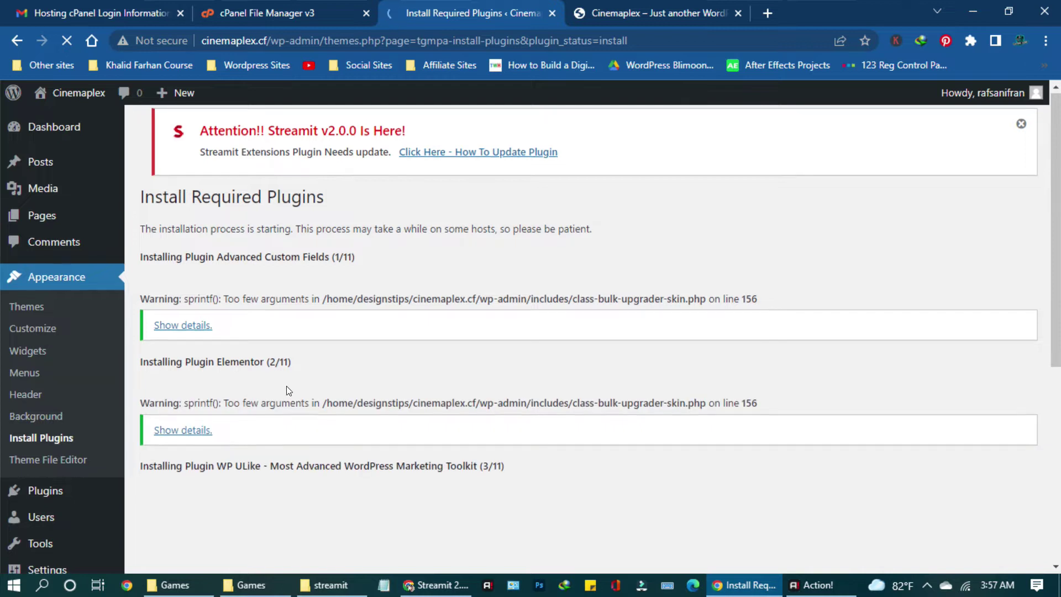
scroll(286, 388, down, 1)
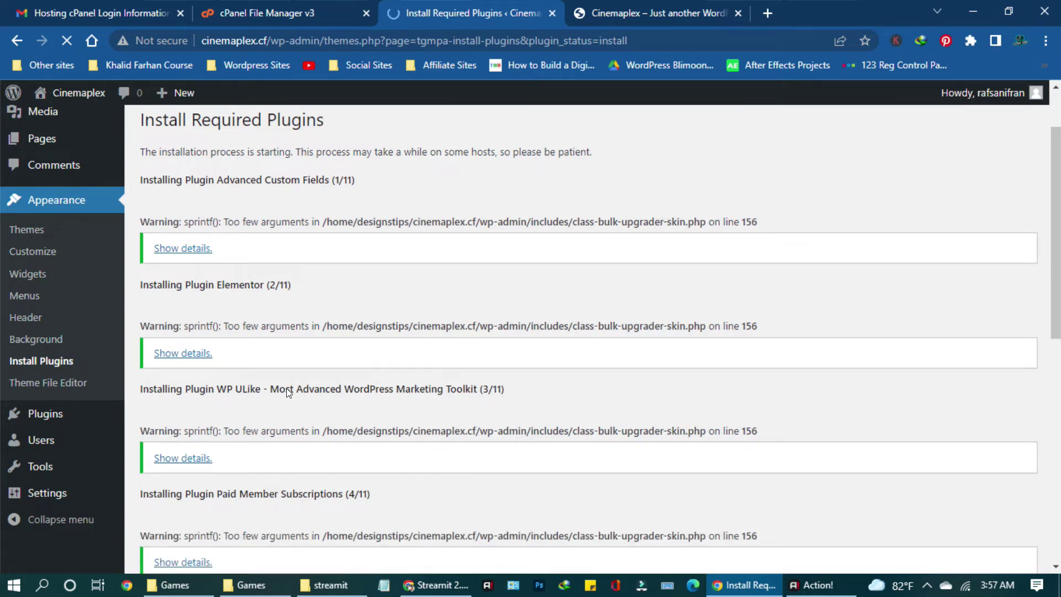
scroll(286, 388, down, 6)
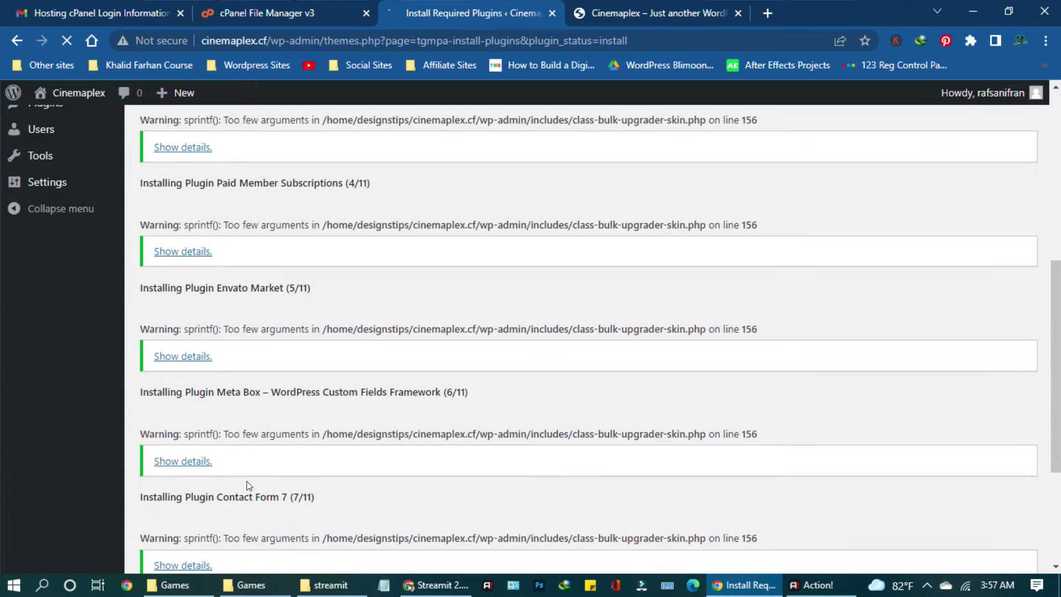
scroll(247, 481, down, 4)
scroll(276, 504, up, 10)
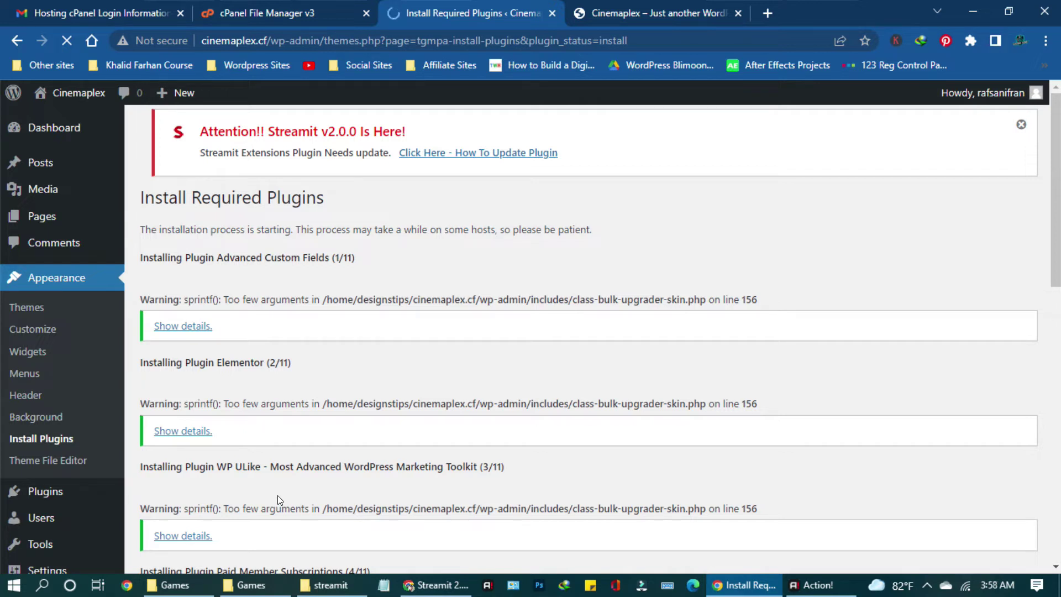
scroll(279, 501, down, 12)
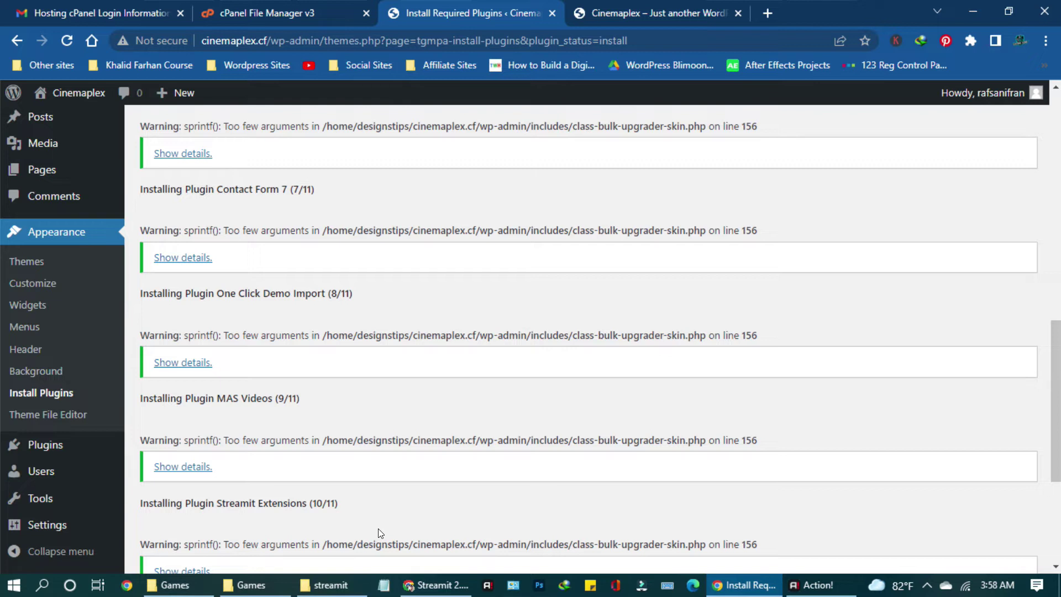
scroll(380, 533, down, 5)
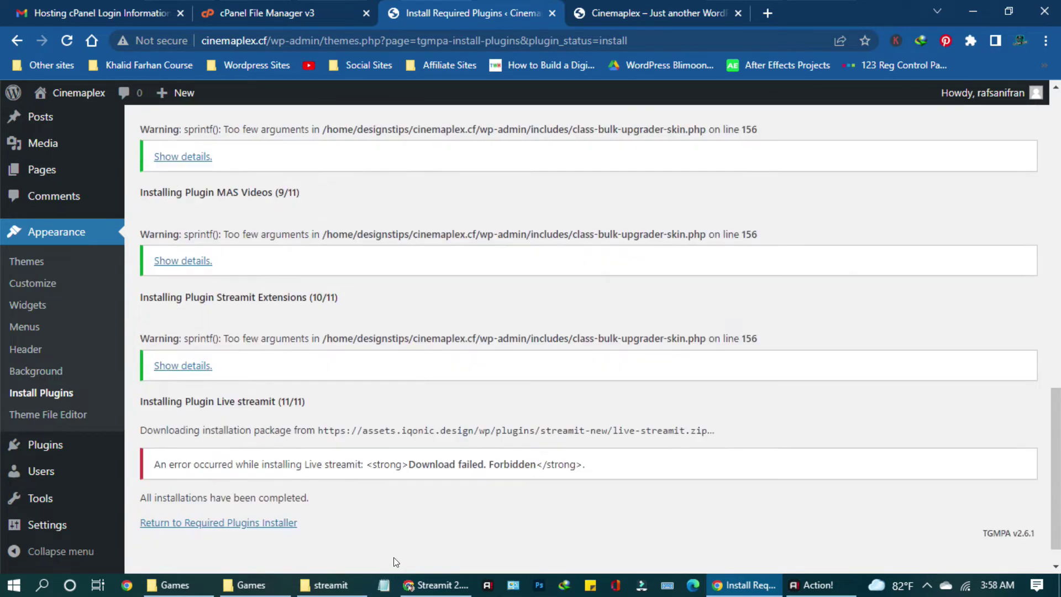
- Return to the required plugins installer and activate all the listed plugins in bulk
click(221, 490)
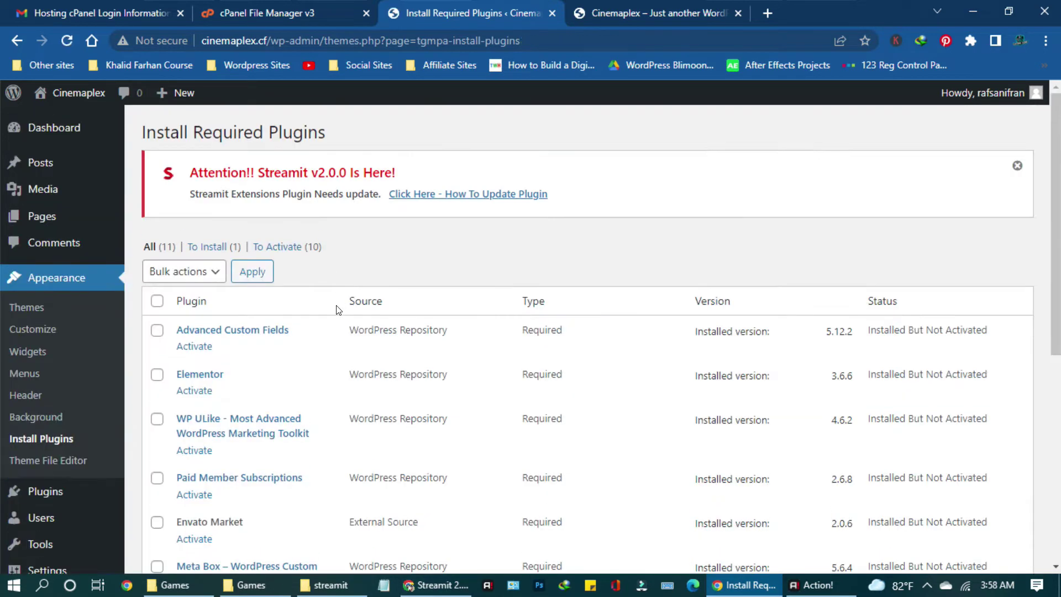
click(156, 300)
click(184, 272)
click(166, 336)
click(258, 273)
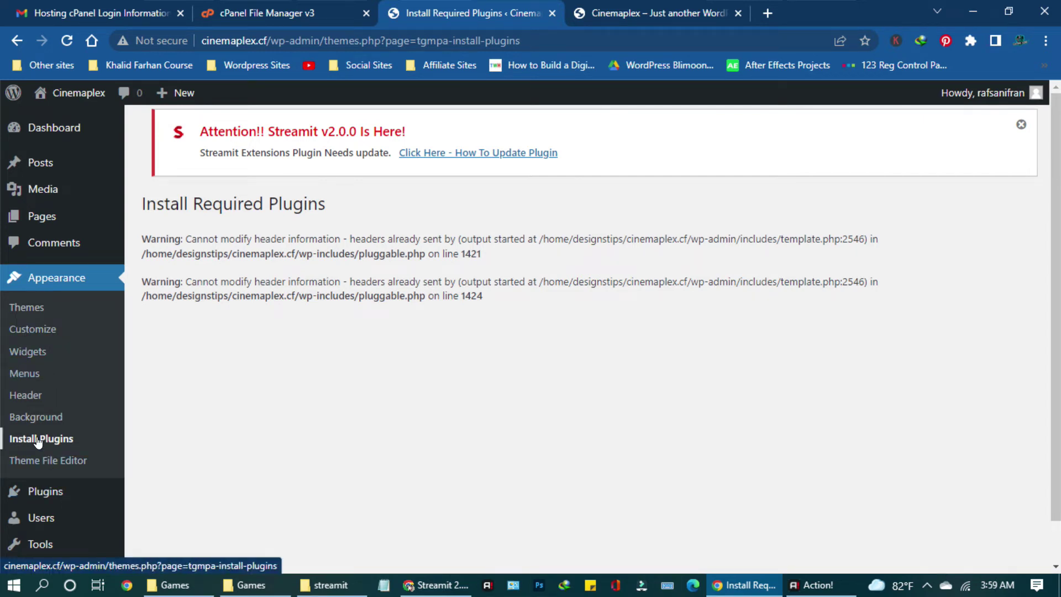
- Open the WordPress dashboard, look over Elementor's getting-started page and go back to the required plugins list
click(75, 132)
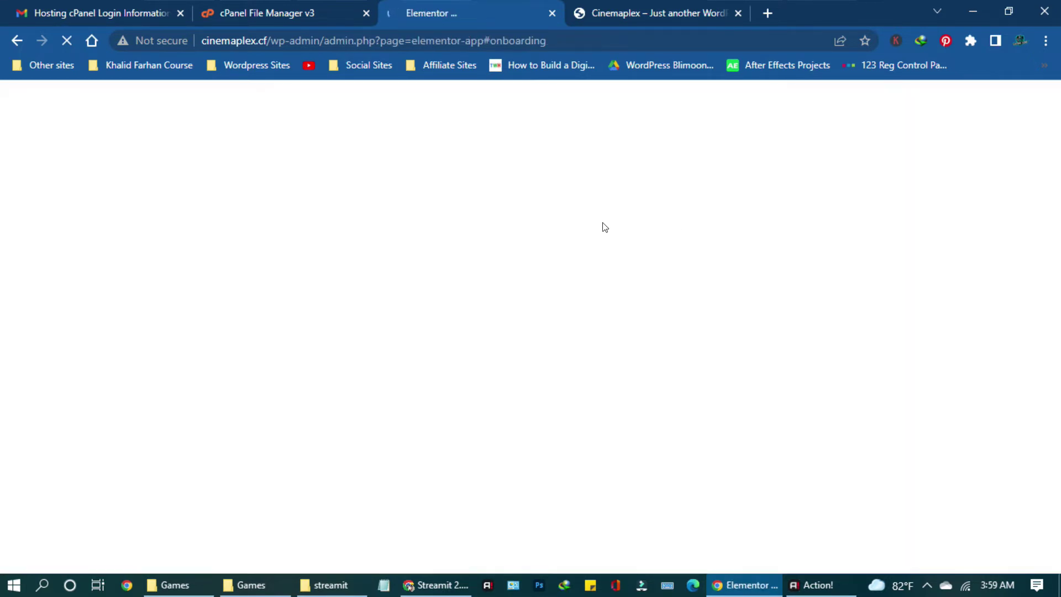
scroll(376, 310, down, 2)
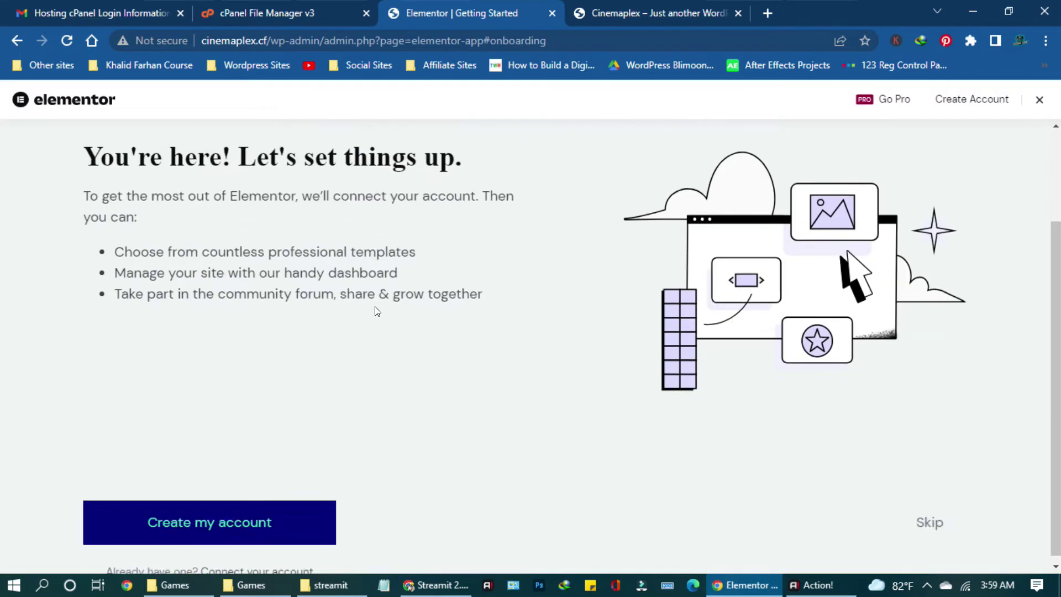
scroll(375, 312, up, 1)
scroll(375, 312, down, 1)
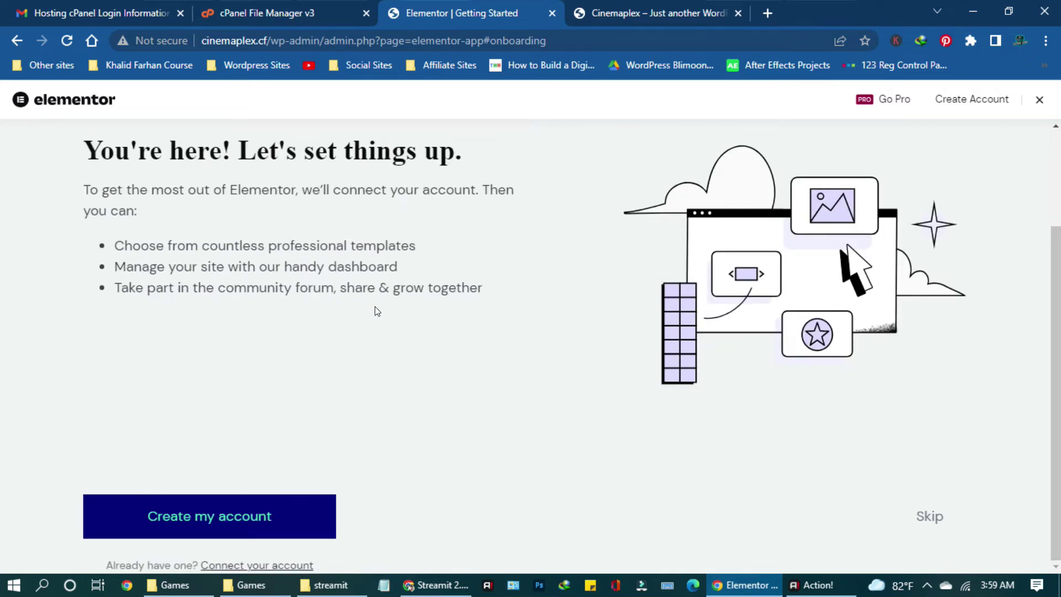
scroll(375, 307, up, 2)
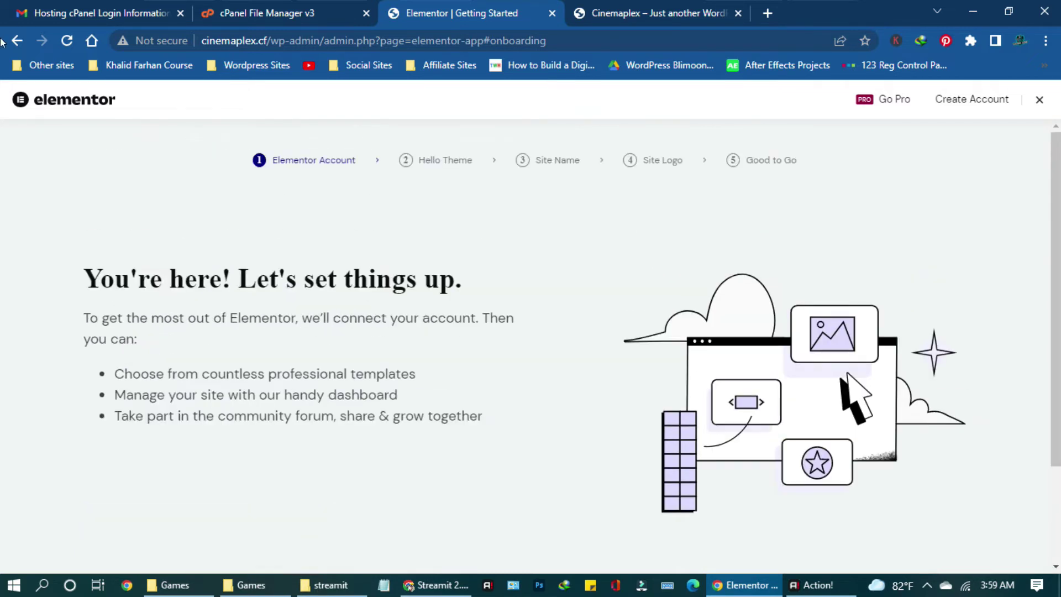
click(16, 39)
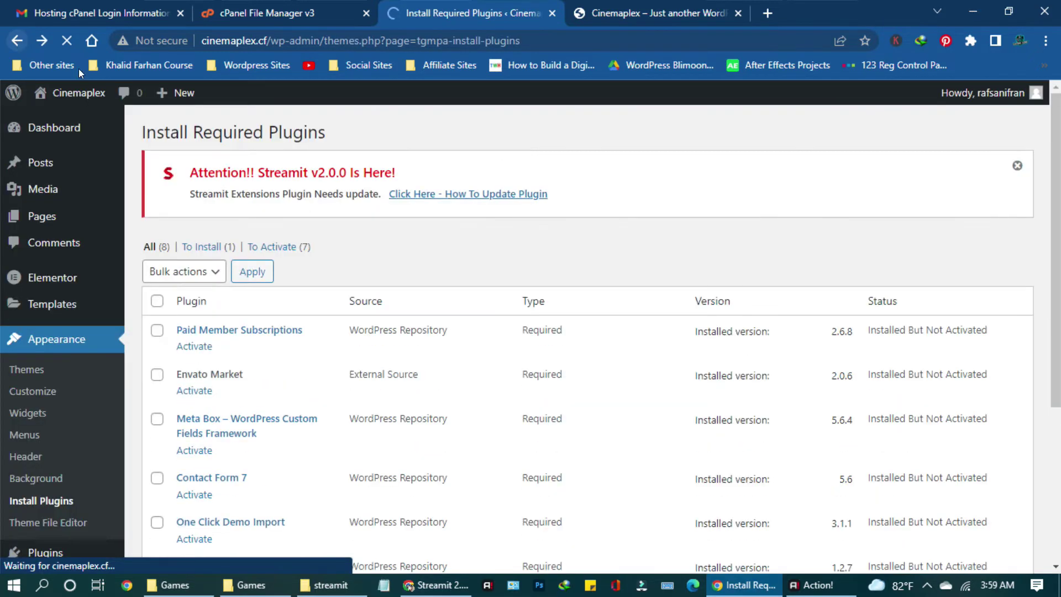
- Activate the Streamit Extensions plugin from the required plugins list
scroll(343, 316, down, 5)
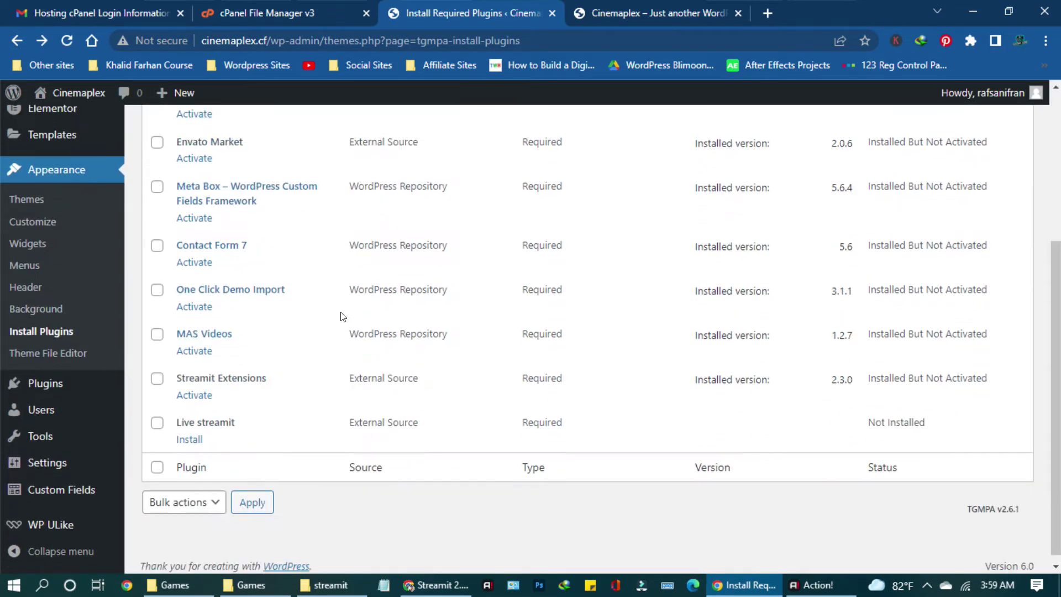
click(157, 378)
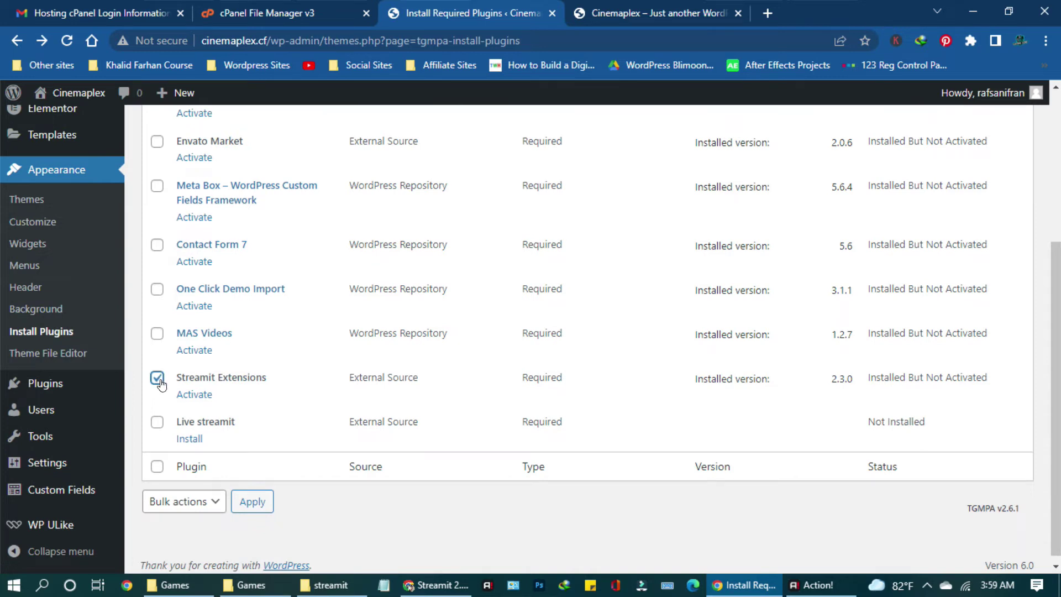
click(186, 396)
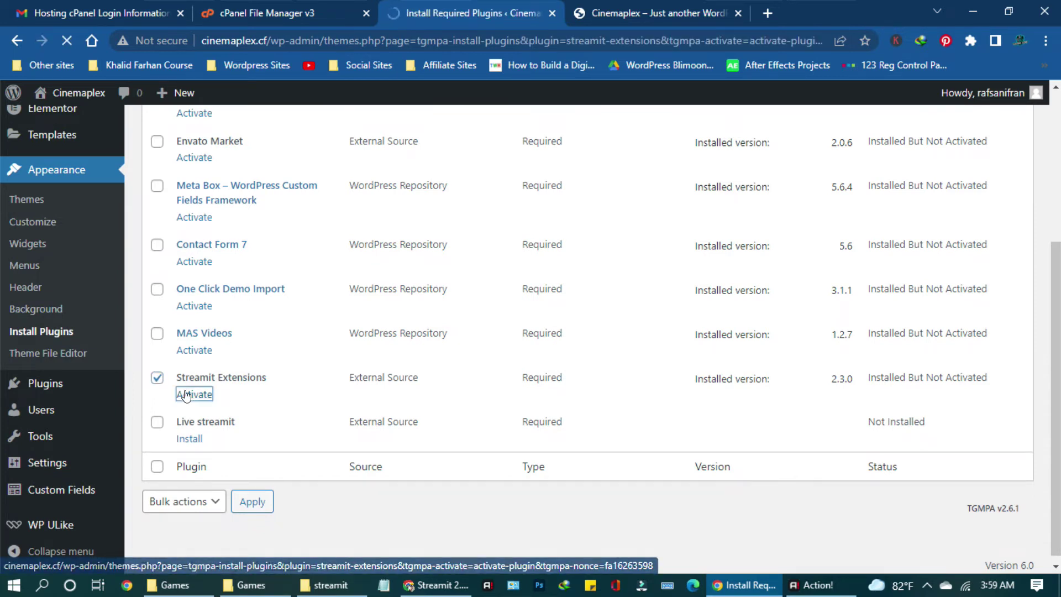
- Try to install the Live streamit plugin and return to the required plugins installer
scroll(188, 390, down, 4)
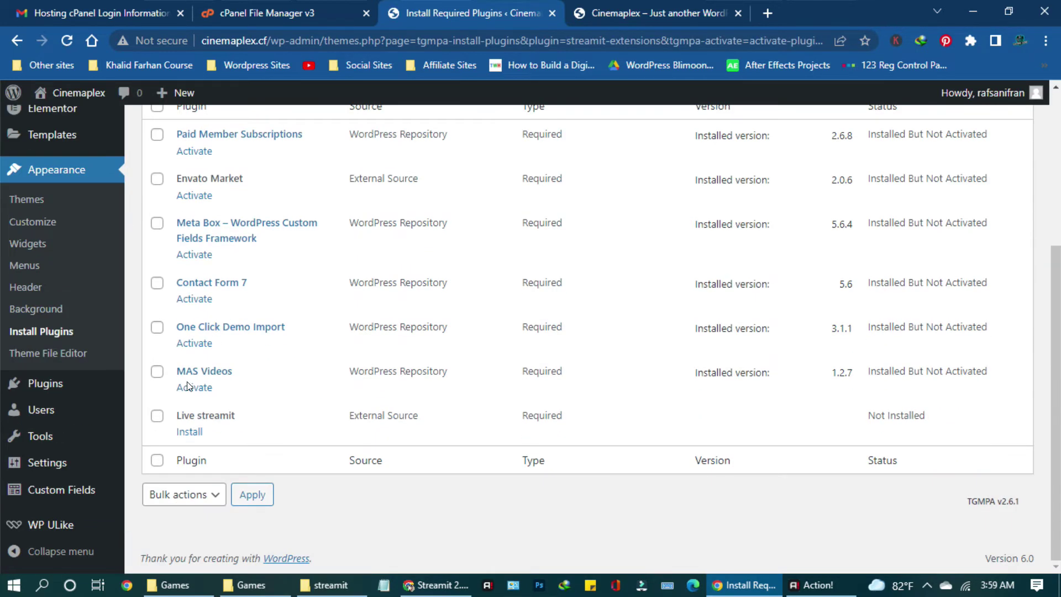
click(157, 417)
click(190, 432)
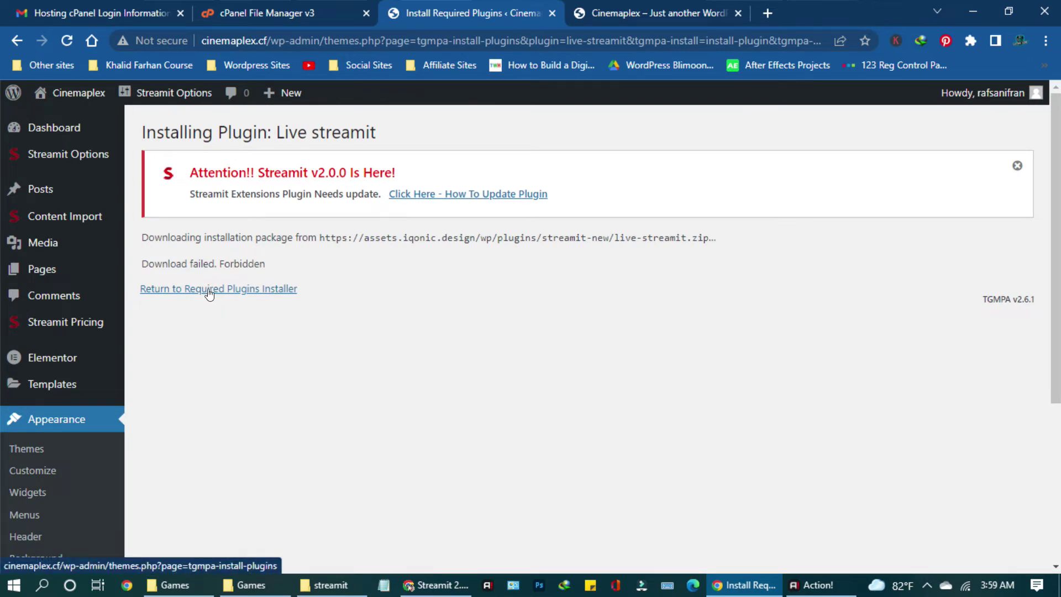
click(209, 290)
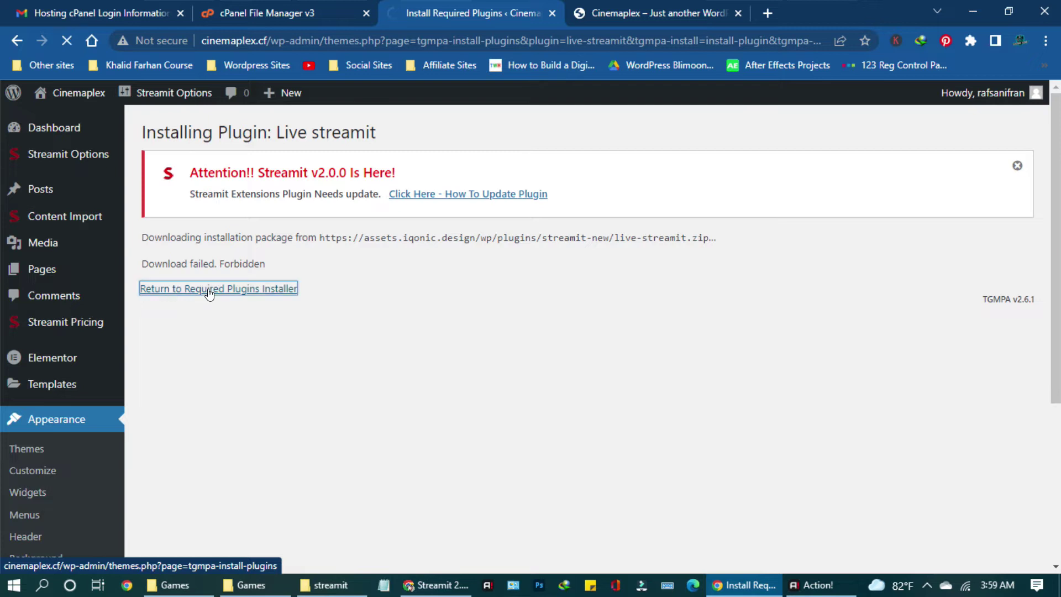
- Activate the One Click Demo Import plugin from the required plugins list
scroll(210, 294, down, 3)
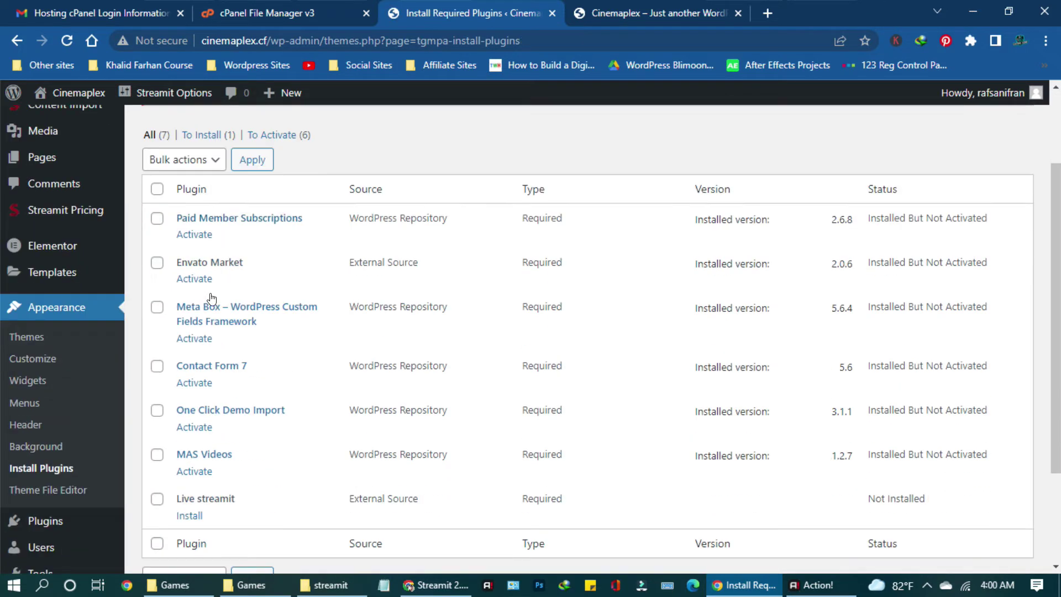
click(157, 368)
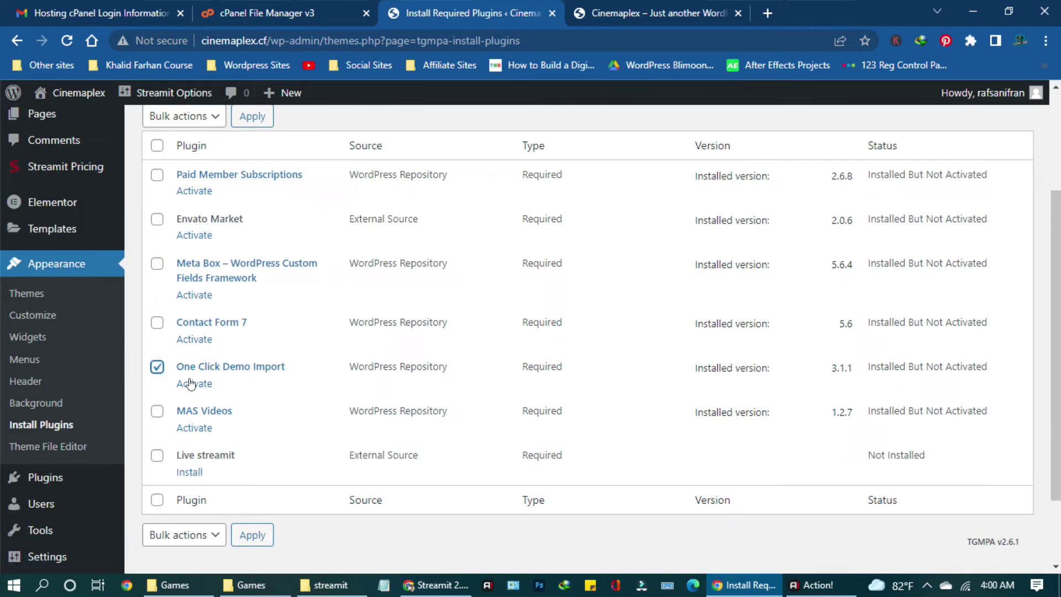
click(190, 383)
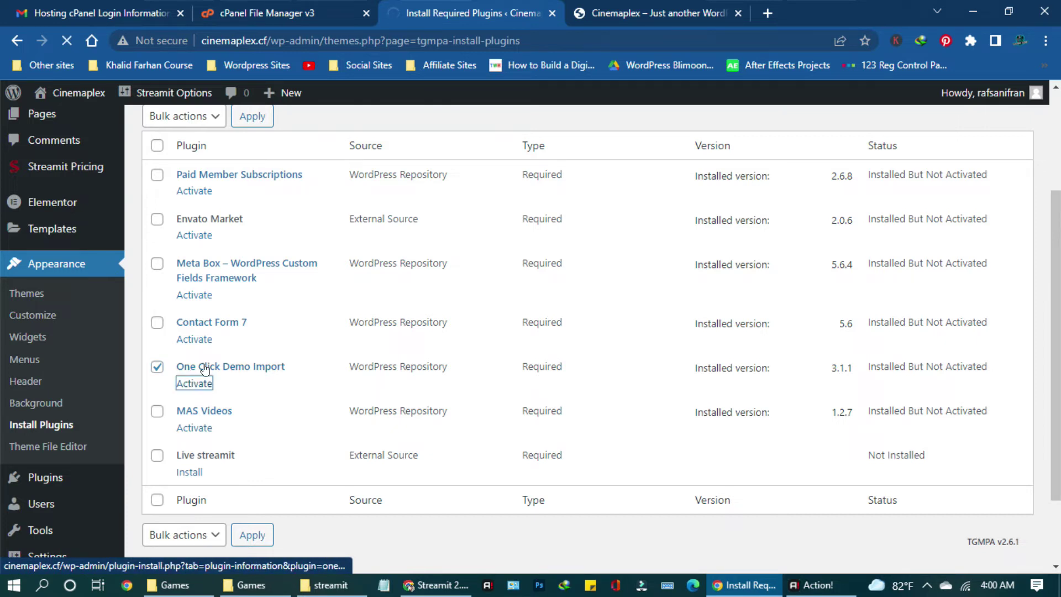
- Activate the MAS Videos and Paid Member Subscriptions plugins one after the other
scroll(191, 423, down, 4)
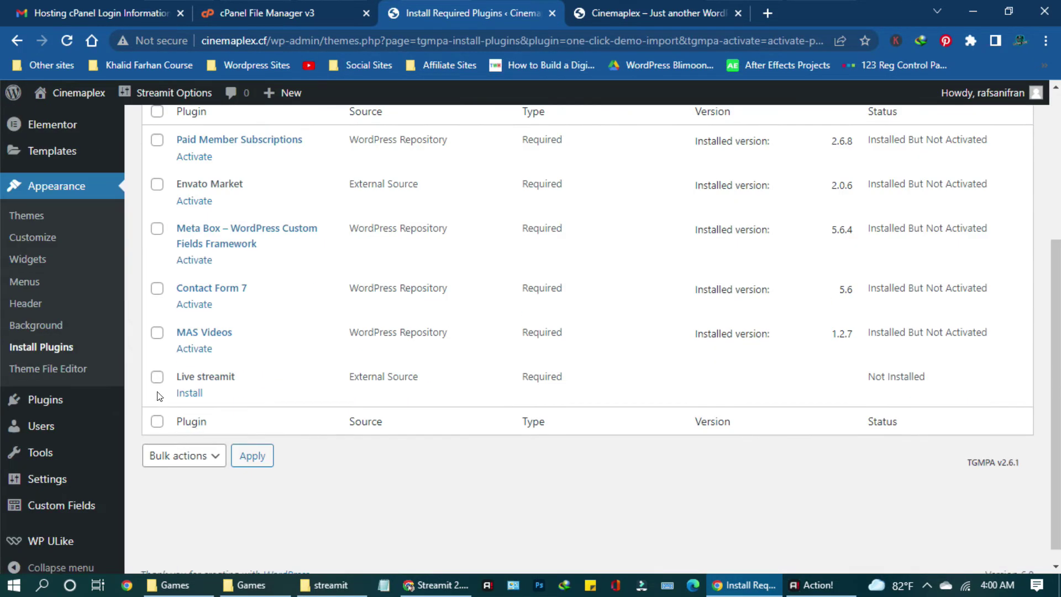
click(157, 333)
click(191, 348)
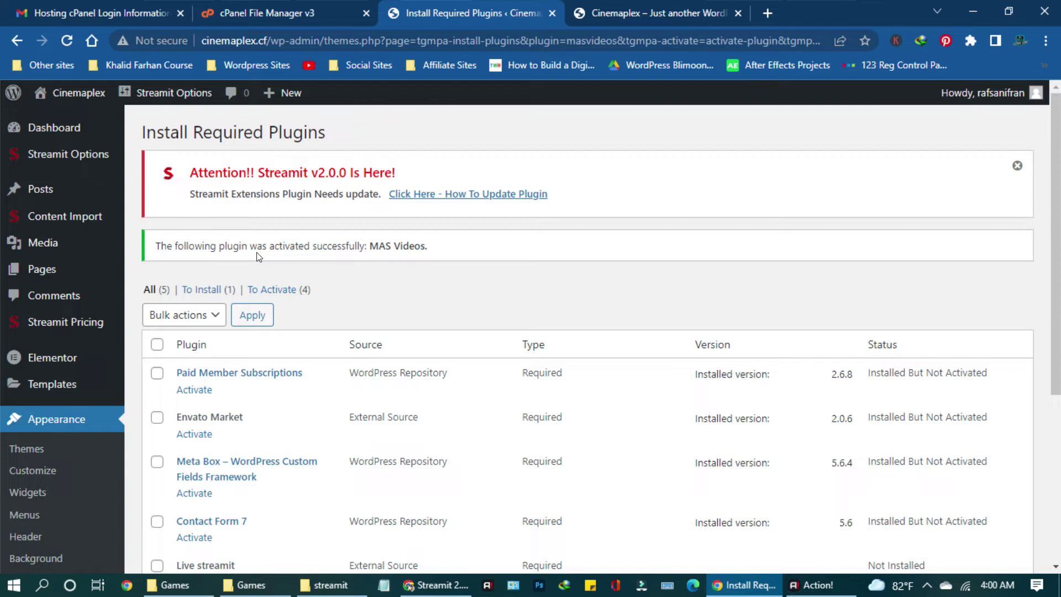
click(157, 373)
click(191, 390)
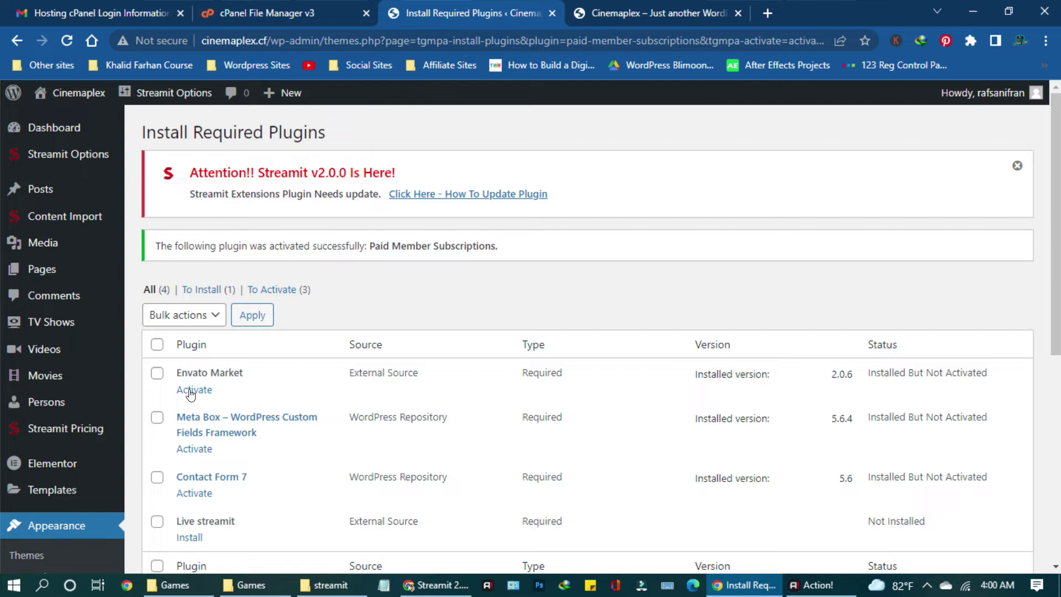
- Try to activate the Meta Box plugin and go back from the Paid Member Subscriptions setup wizard to the required plugins list
click(157, 418)
click(188, 450)
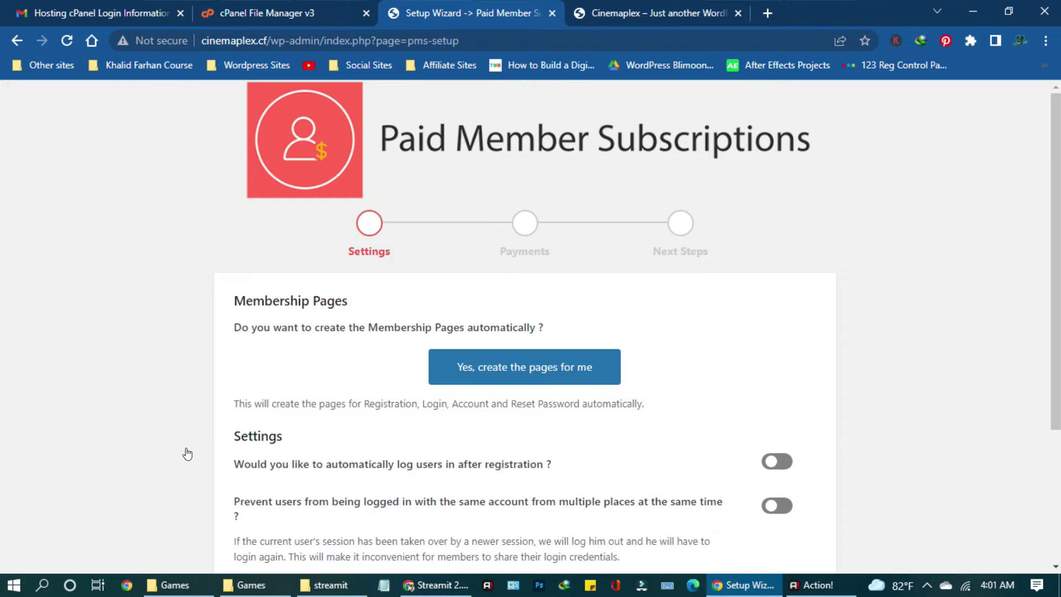
click(17, 40)
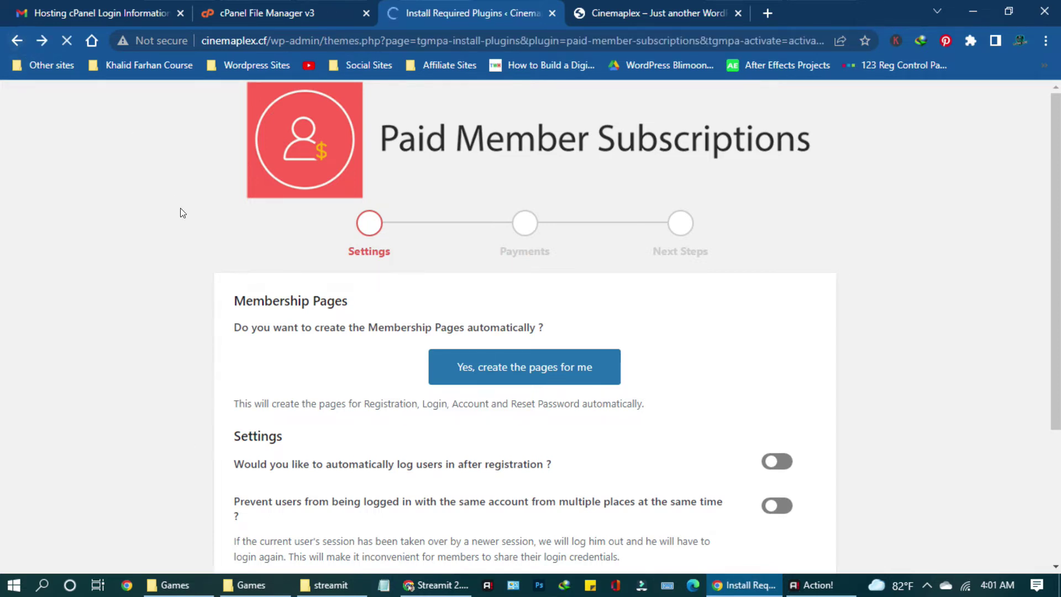
- Activate the Meta Box plugin from the required plugins list and decline Paid Member Subscriptions usage tracking
scroll(249, 348, down, 3)
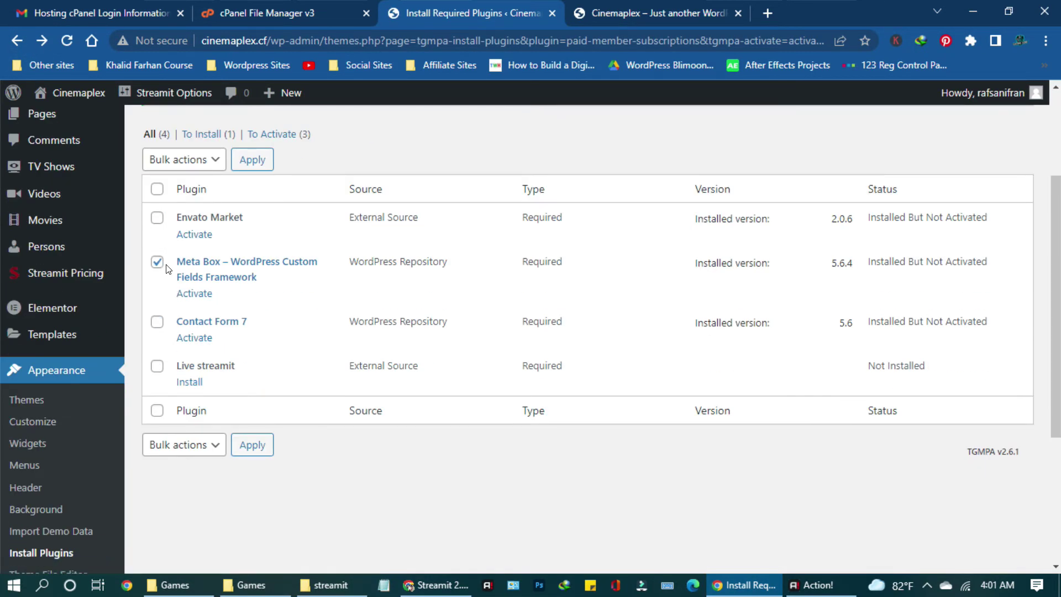
click(191, 294)
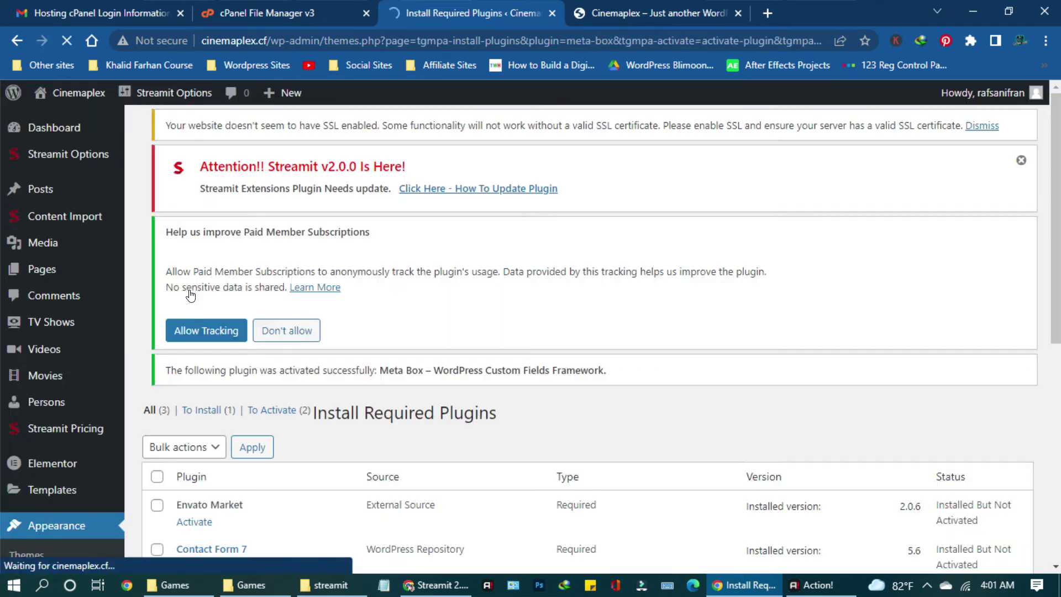
scroll(190, 294, down, 2)
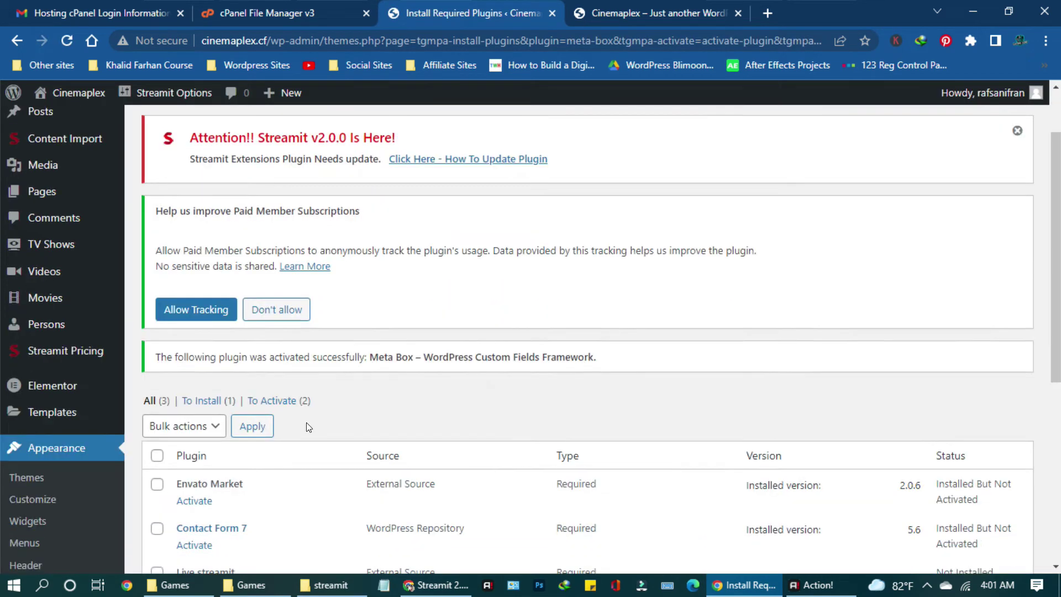
click(278, 308)
scroll(299, 341, down, 3)
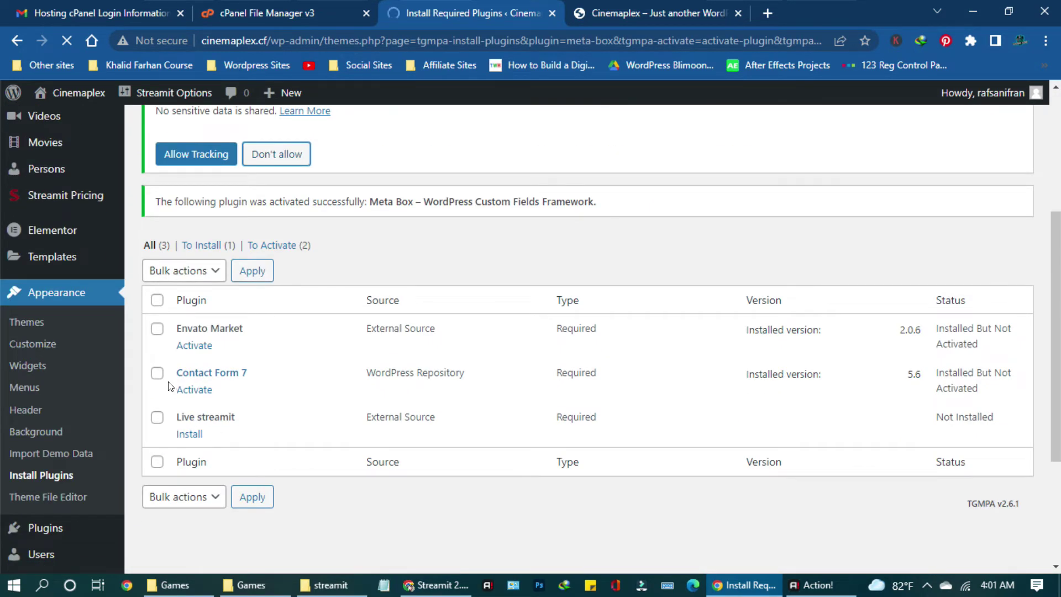
scroll(167, 452, down, 2)
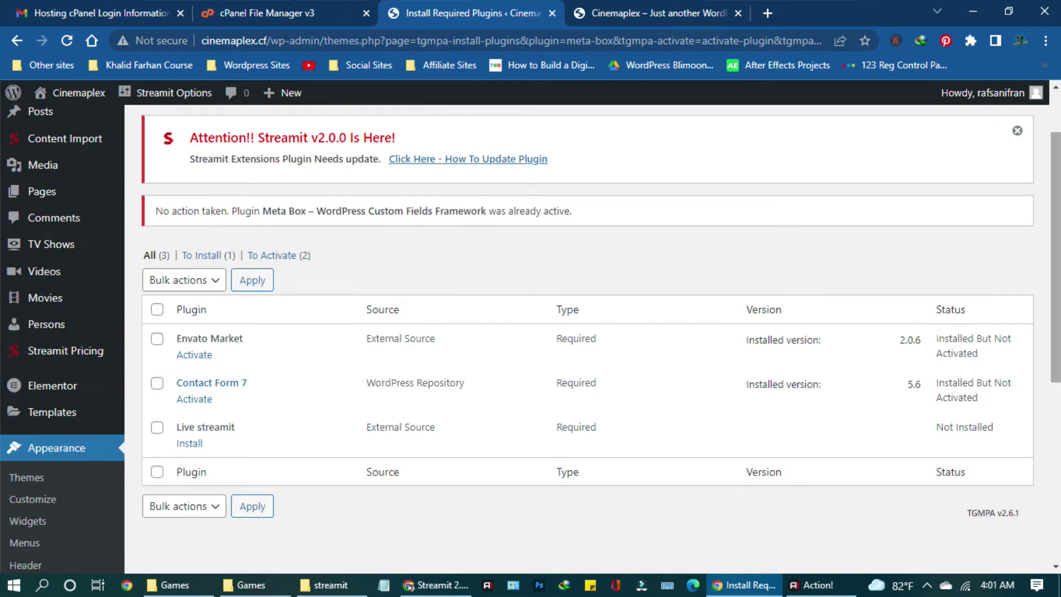
- Dismiss the Streamit v2.0.0 notice and activate the Contact Form 7 plugin
click(1018, 130)
scroll(210, 334, up, 1)
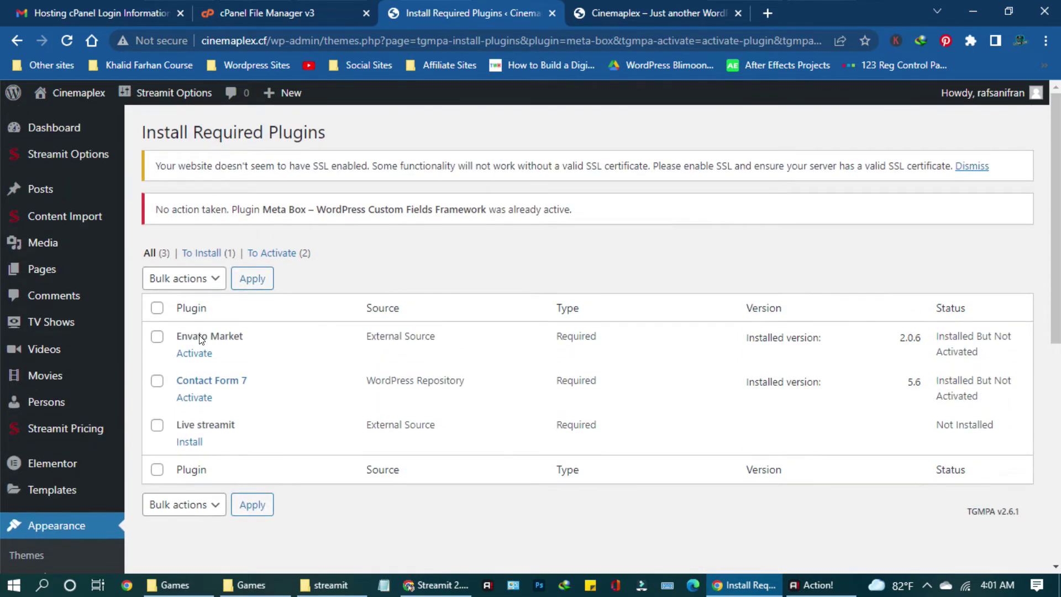
click(157, 381)
click(185, 398)
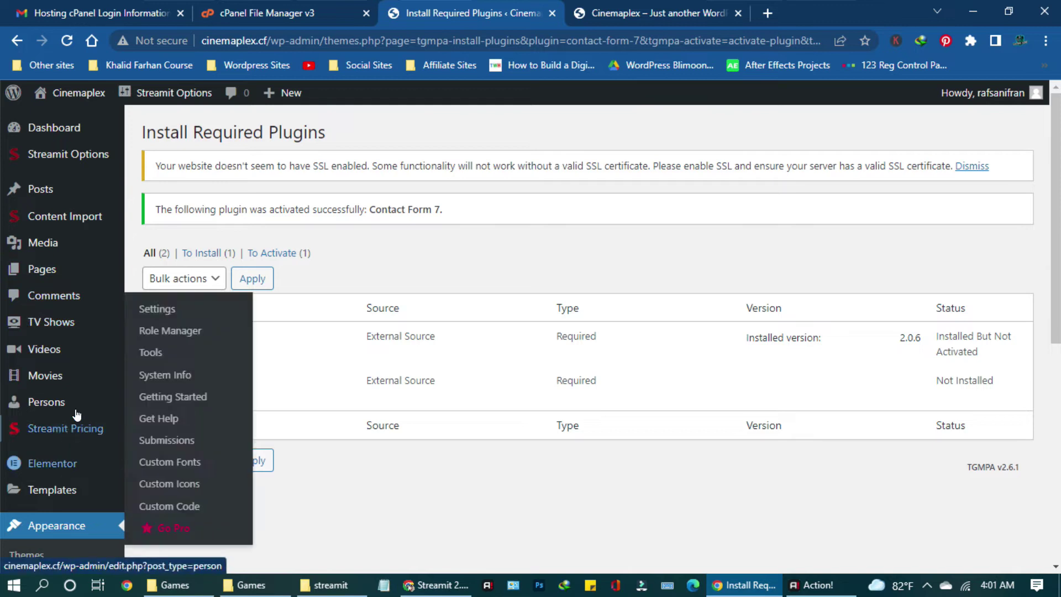
- Open the theme's One Click Demo Import page and start importing the Streamit demo data
mouse_move(73, 97)
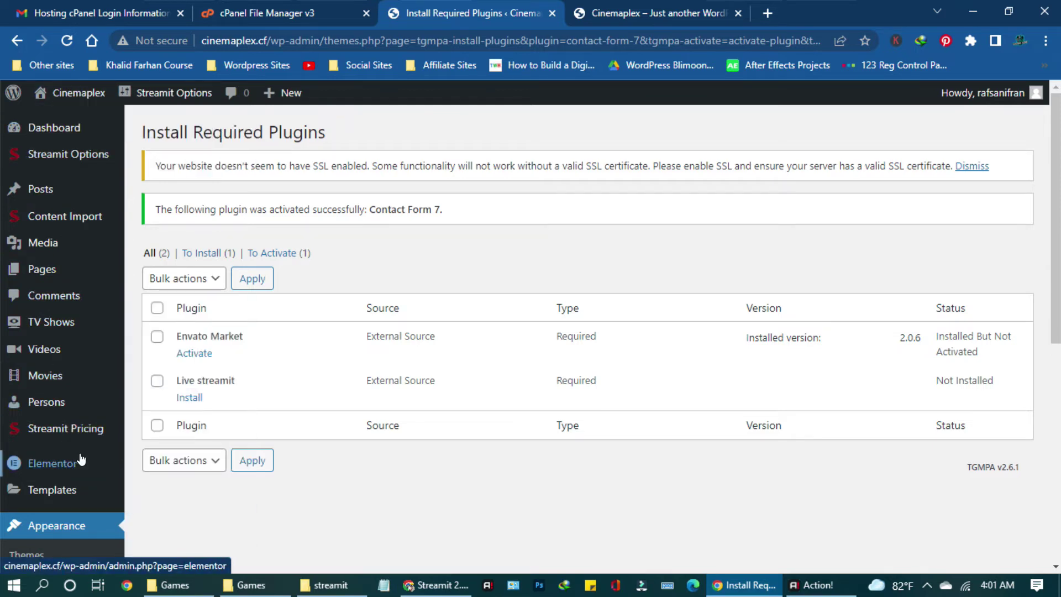
scroll(80, 476, down, 5)
click(55, 378)
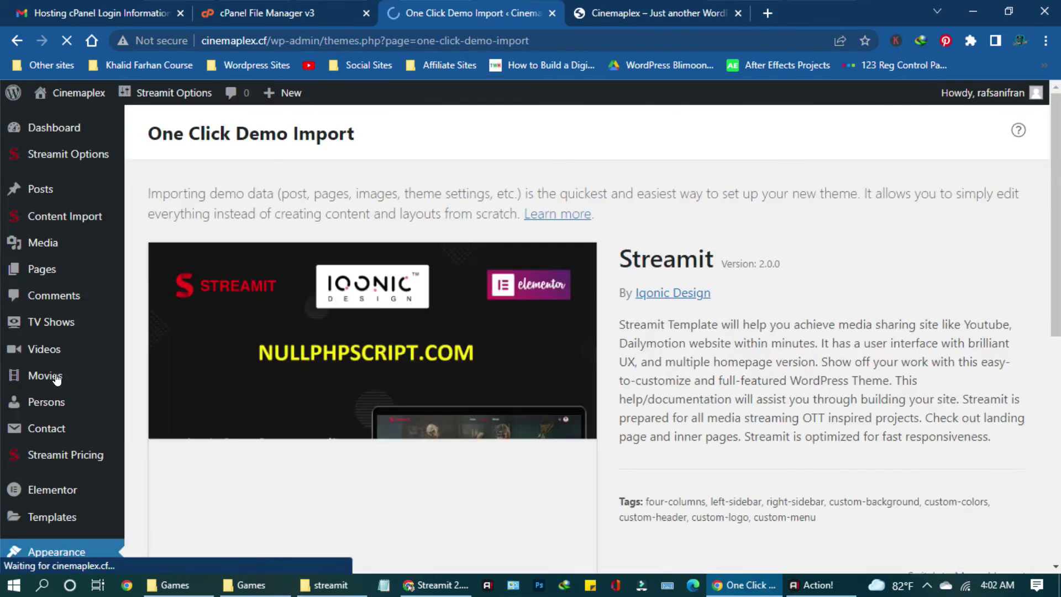
scroll(387, 489, down, 5)
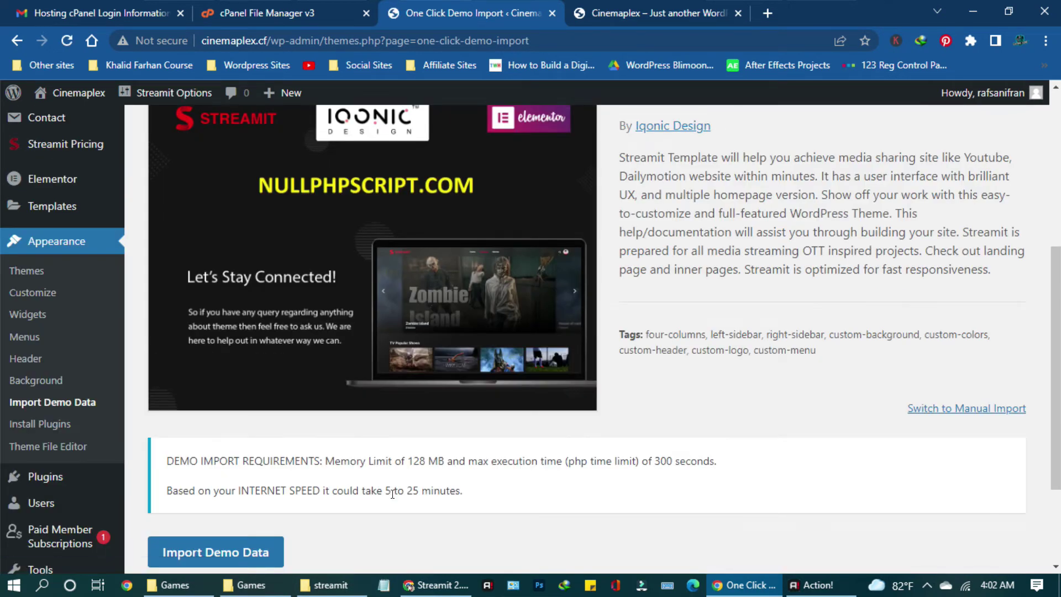
scroll(325, 473, down, 3)
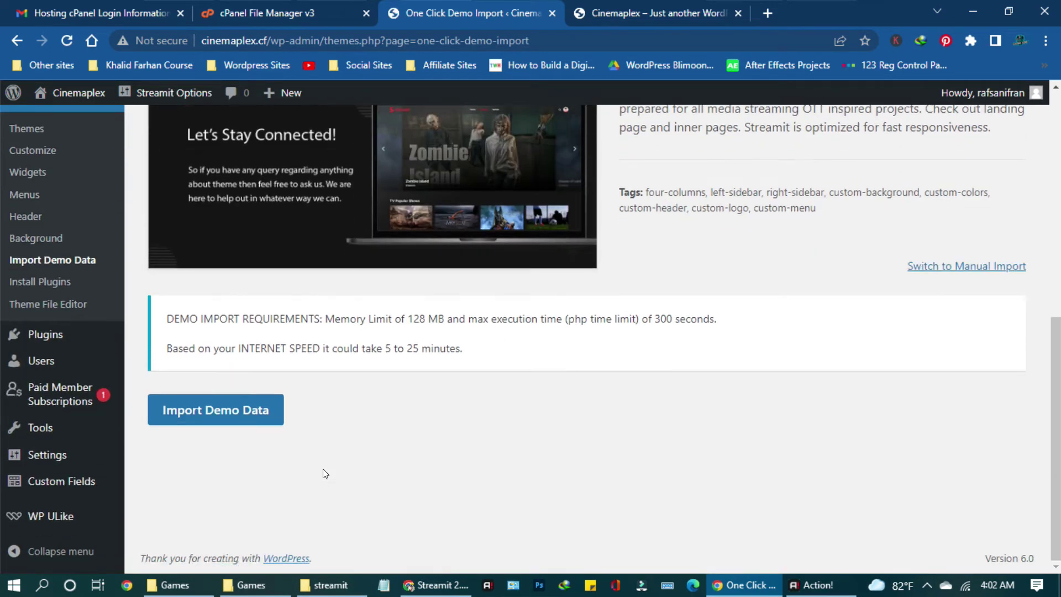
click(217, 416)
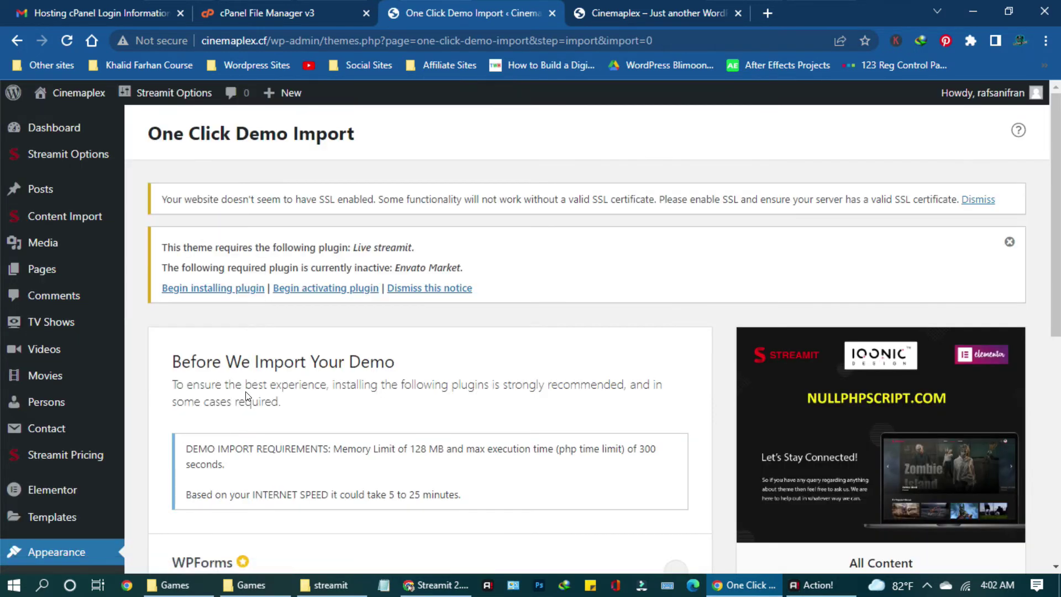
- Review the recommended plugins and continue the demo import without selecting WPForms, All in One SEO or MonsterInsights
scroll(249, 404, down, 3)
scroll(260, 426, down, 3)
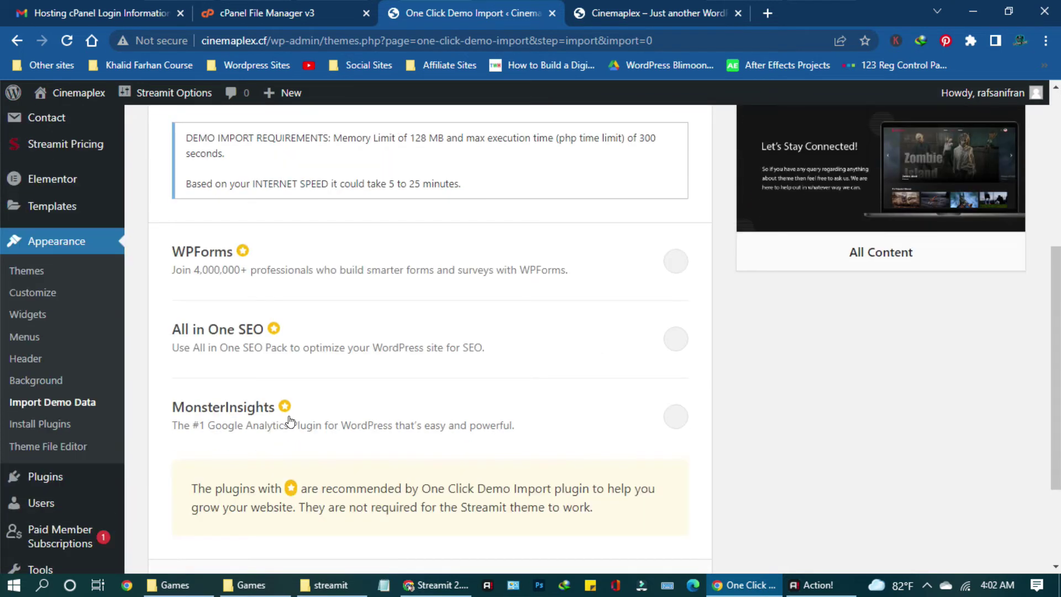
scroll(291, 421, down, 3)
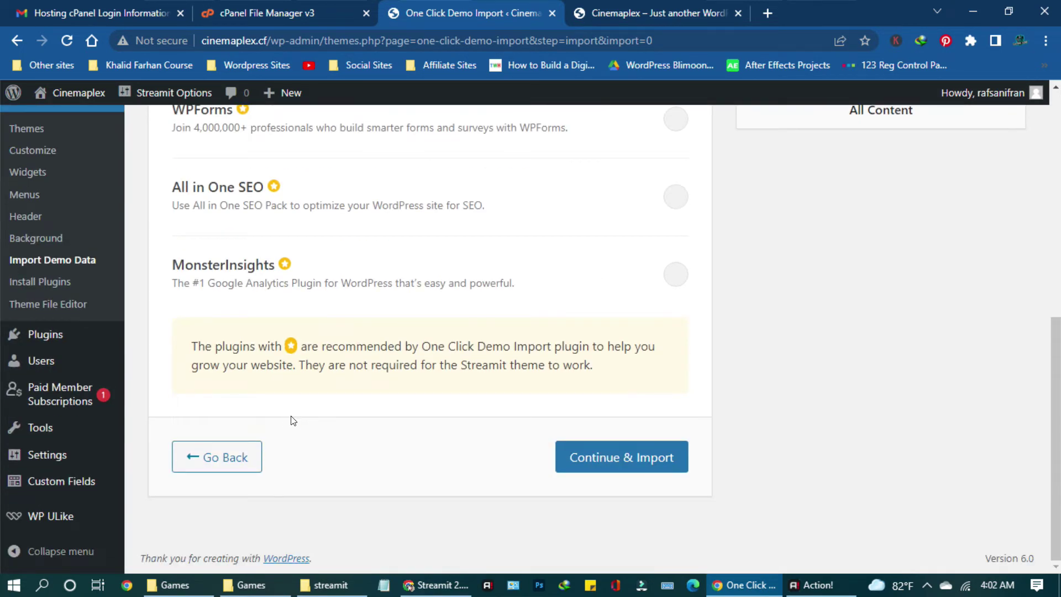
scroll(293, 421, up, 3)
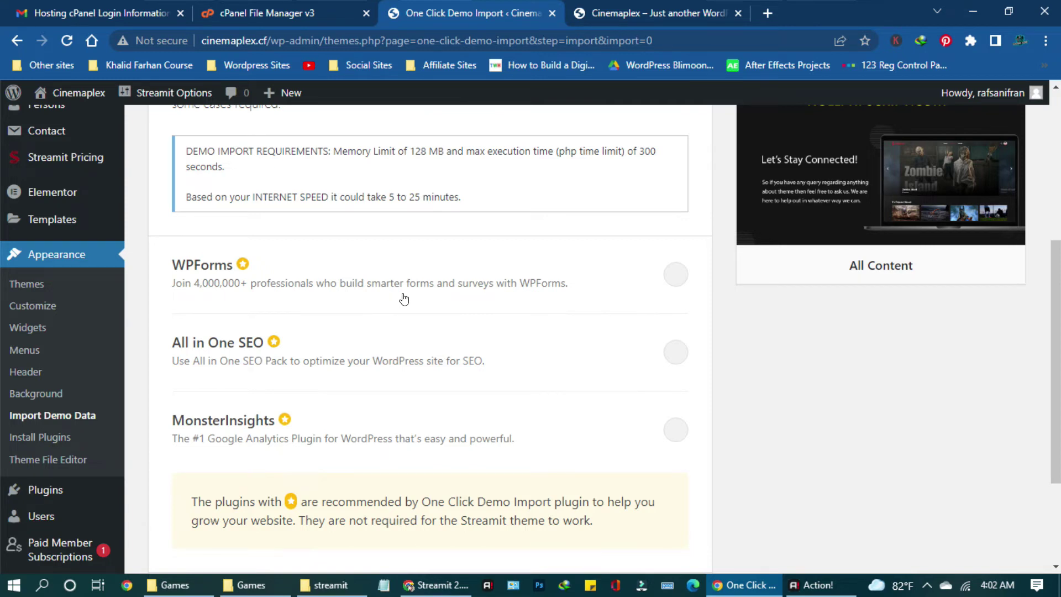
scroll(404, 299, up, 1)
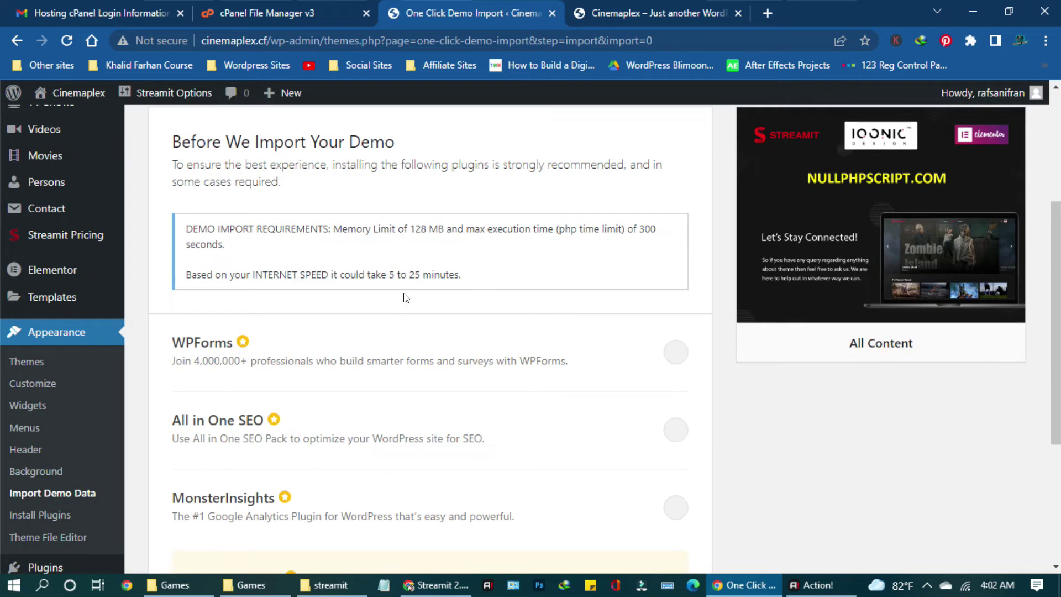
scroll(406, 299, down, 2)
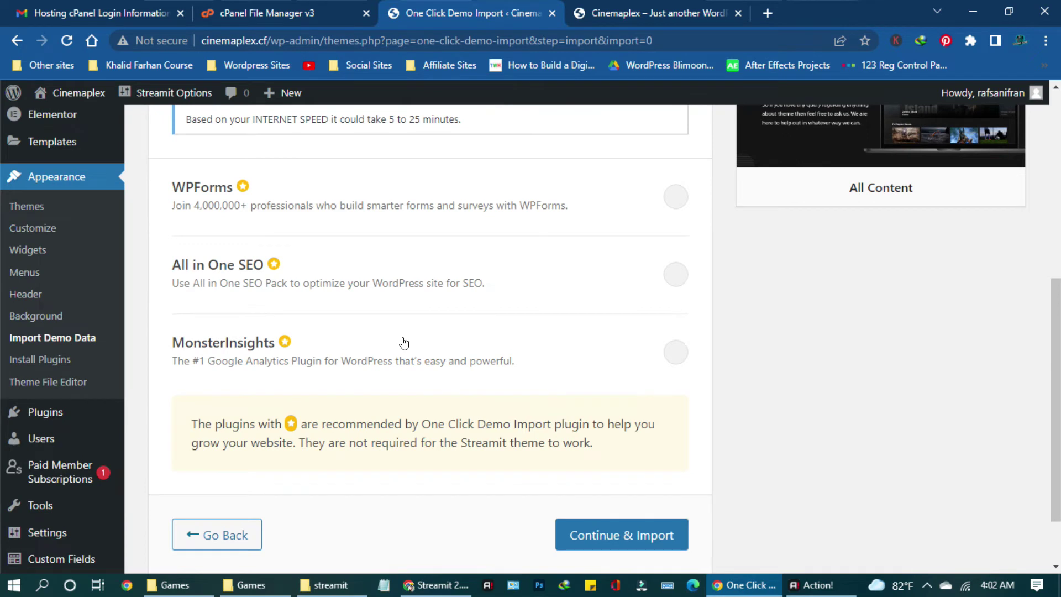
scroll(467, 330, down, 2)
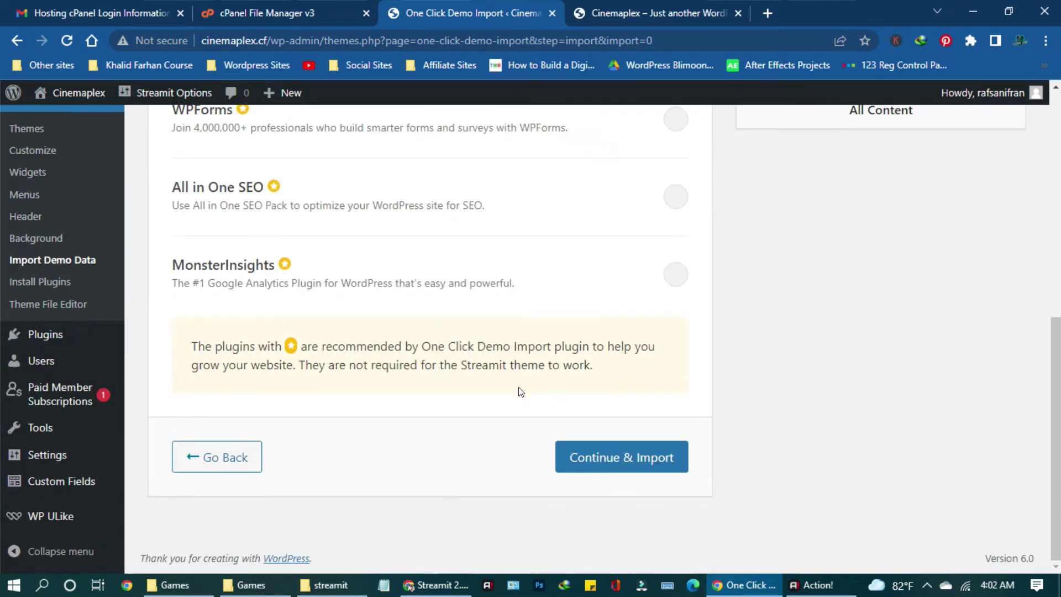
click(634, 456)
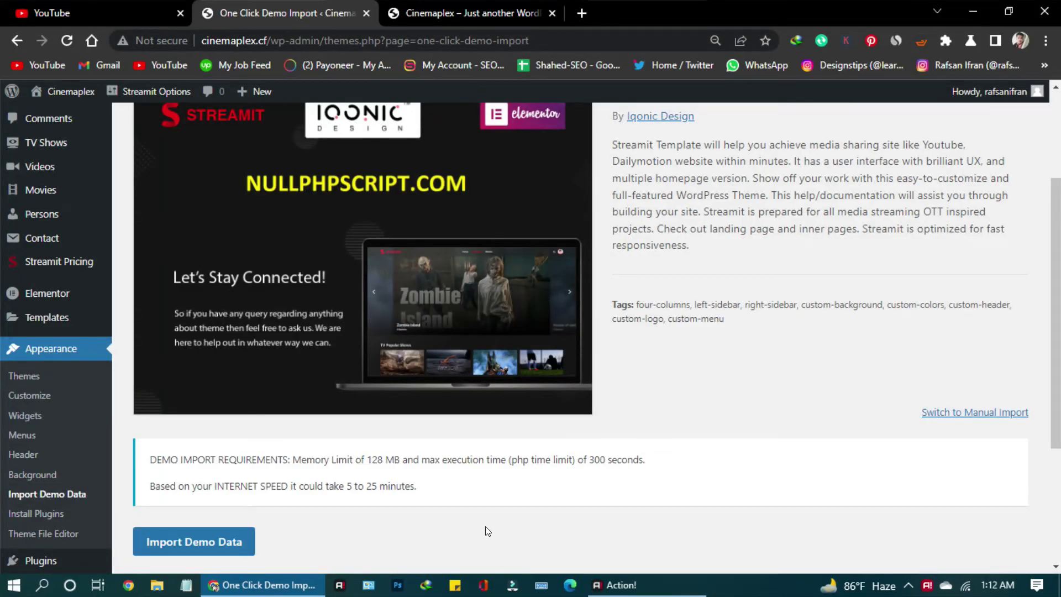
- Open the live Cinemaplex site in a new browser tab, closing the old site tab, and switch to it
scroll(485, 526, up, 3)
mouse_move(79, 95)
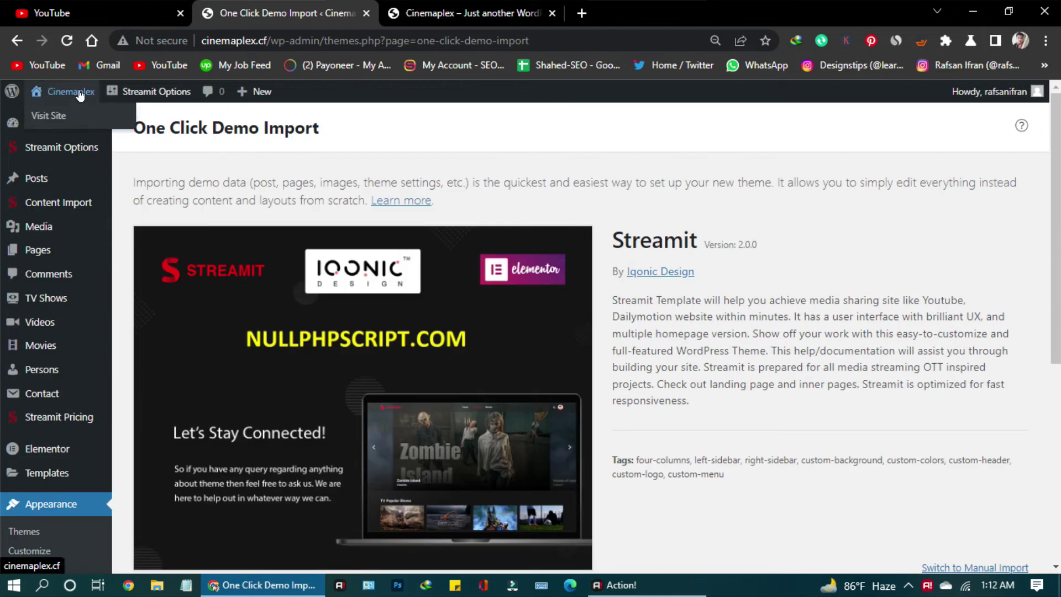
right_click(50, 114)
click(83, 127)
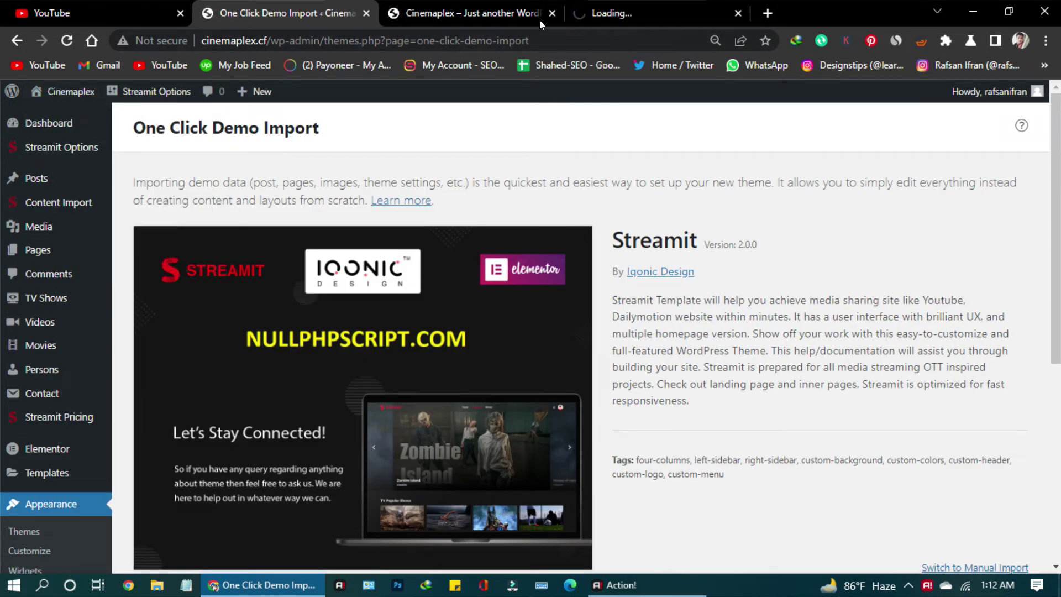
click(552, 13)
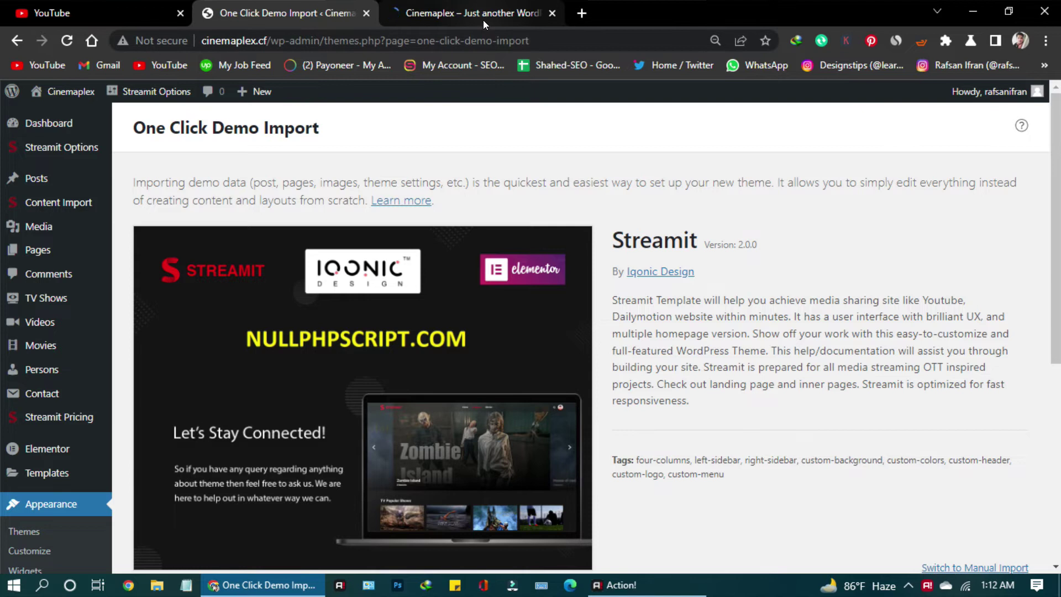
click(479, 16)
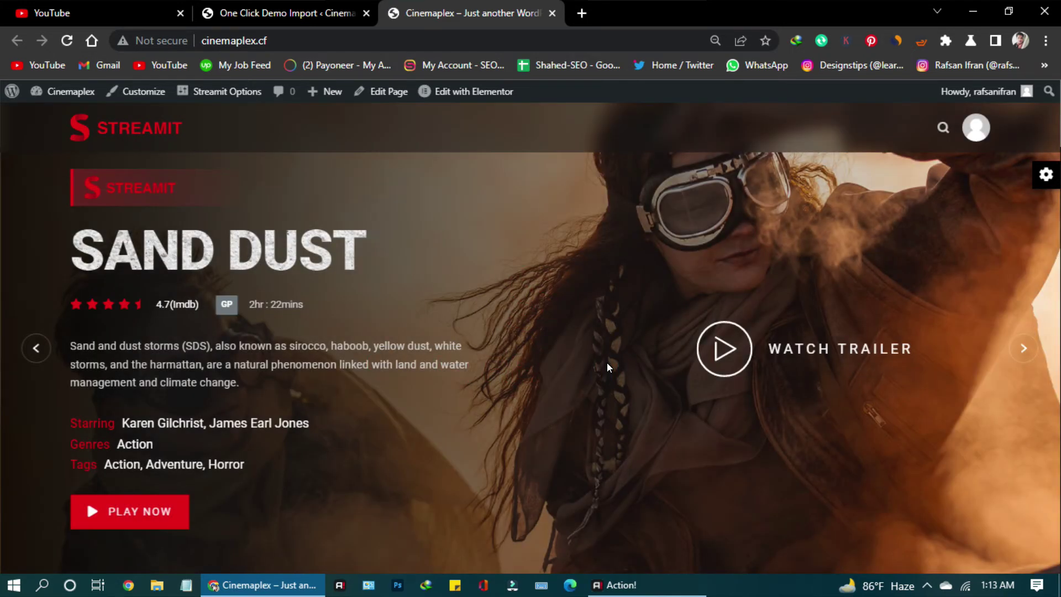
- Examine the imported homepage from the hero banner through the movie and show sections to the footer
scroll(476, 449, down, 15)
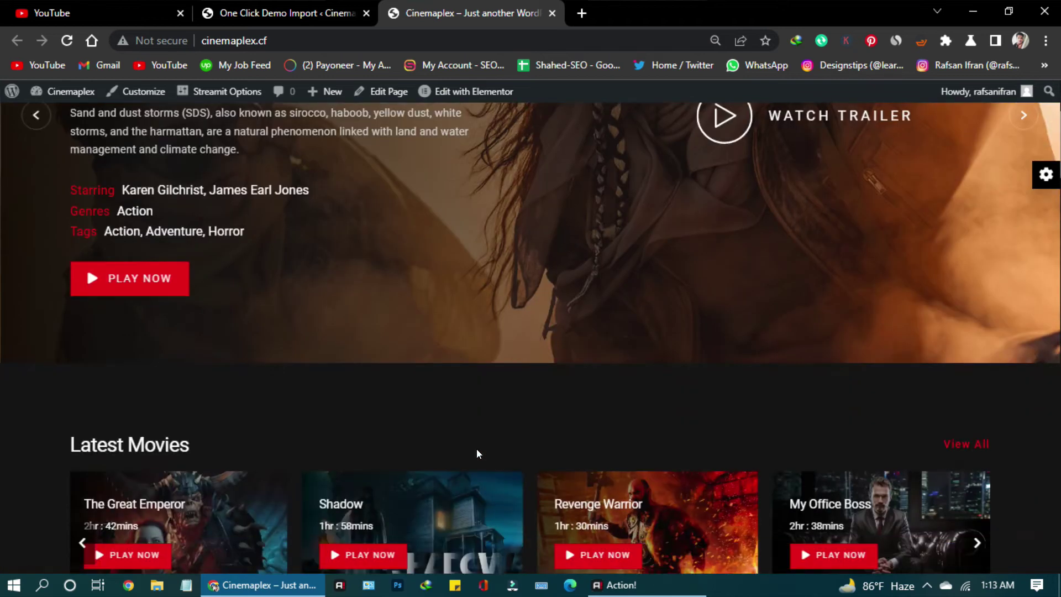
scroll(499, 437, down, 15)
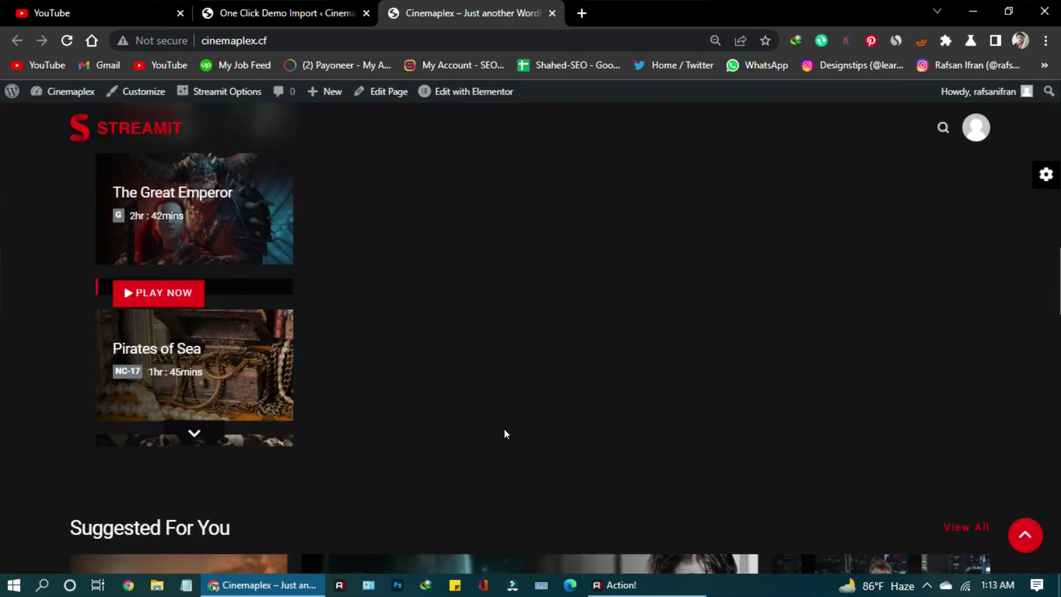
scroll(520, 429, down, 7)
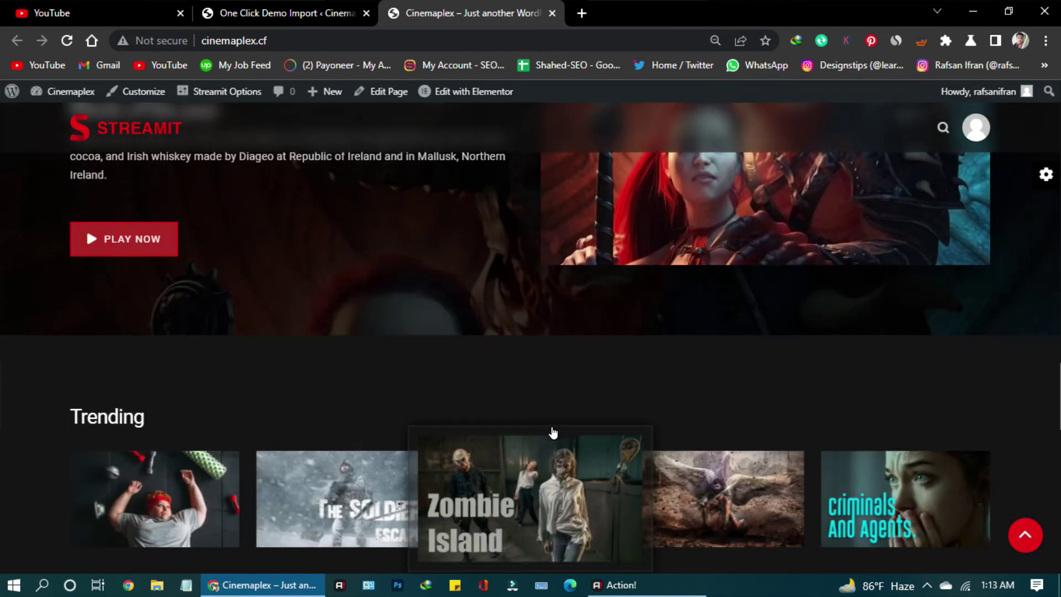
scroll(632, 412, up, 3)
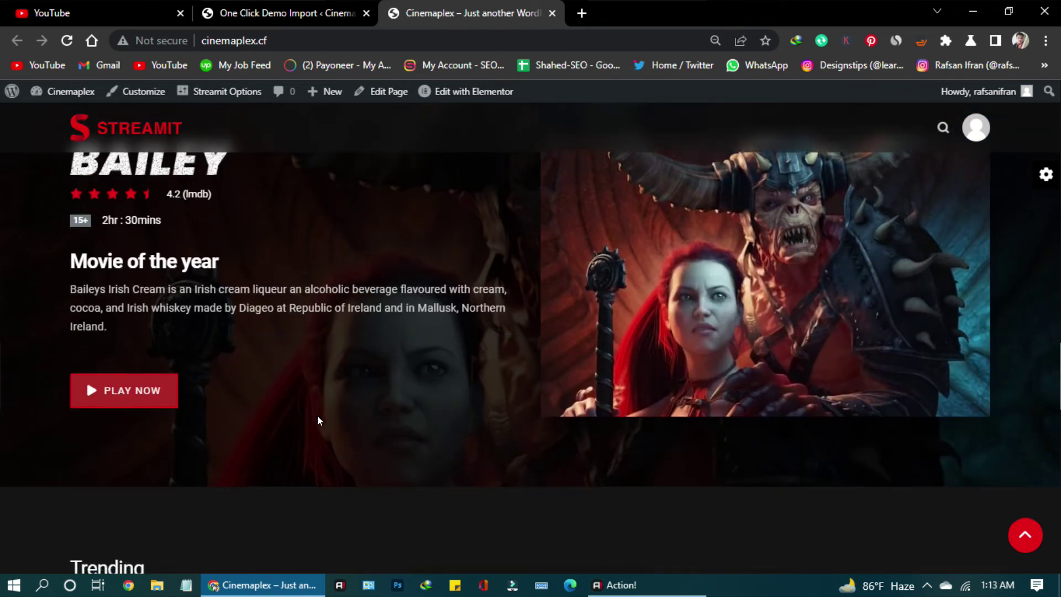
scroll(404, 390, down, 12)
scroll(611, 377, down, 7)
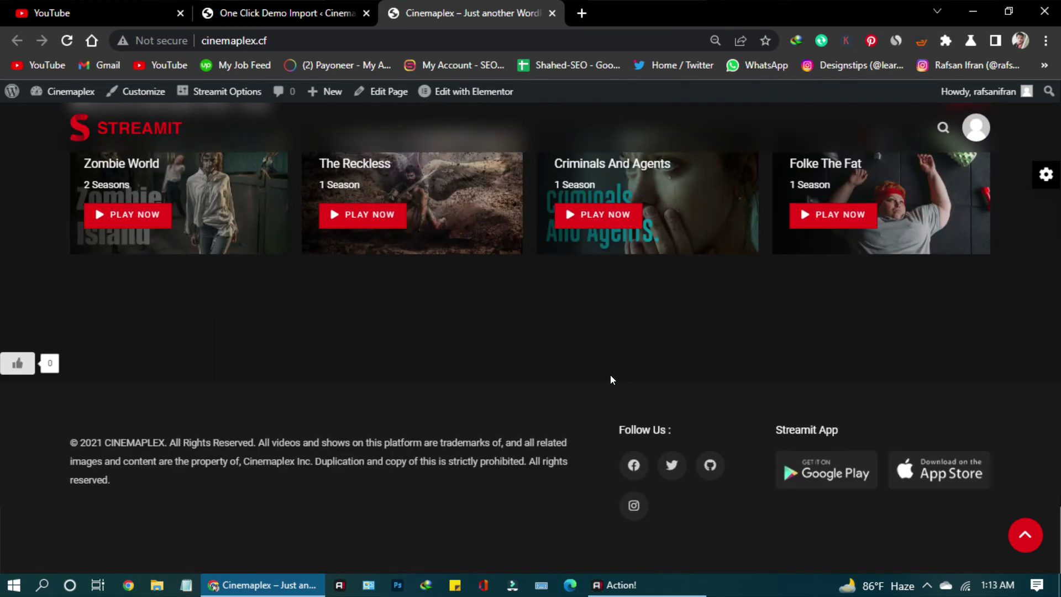
scroll(555, 399, up, 15)
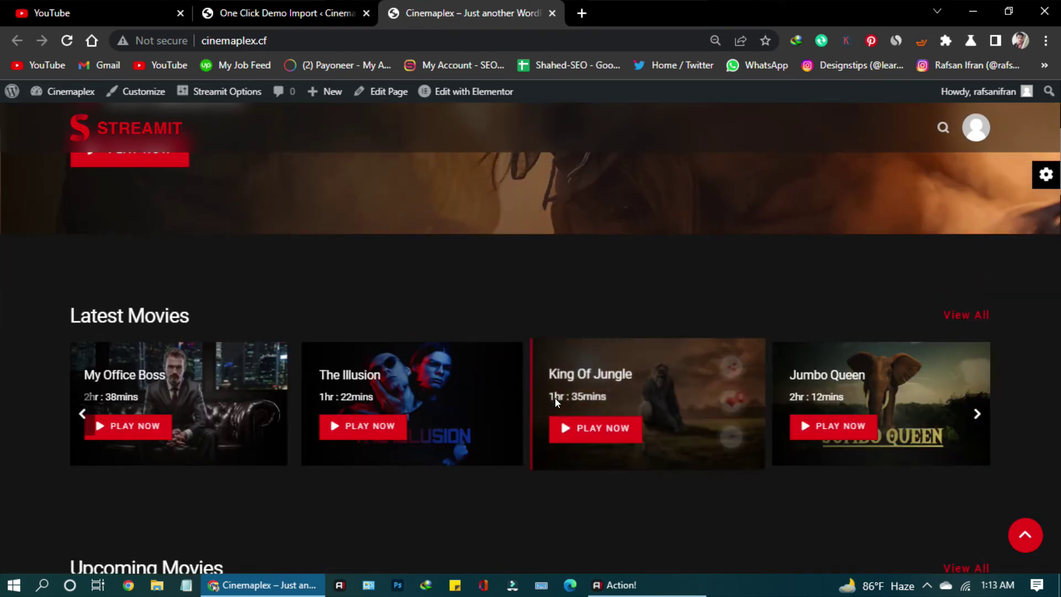
scroll(555, 401, up, 6)
scroll(512, 398, down, 3)
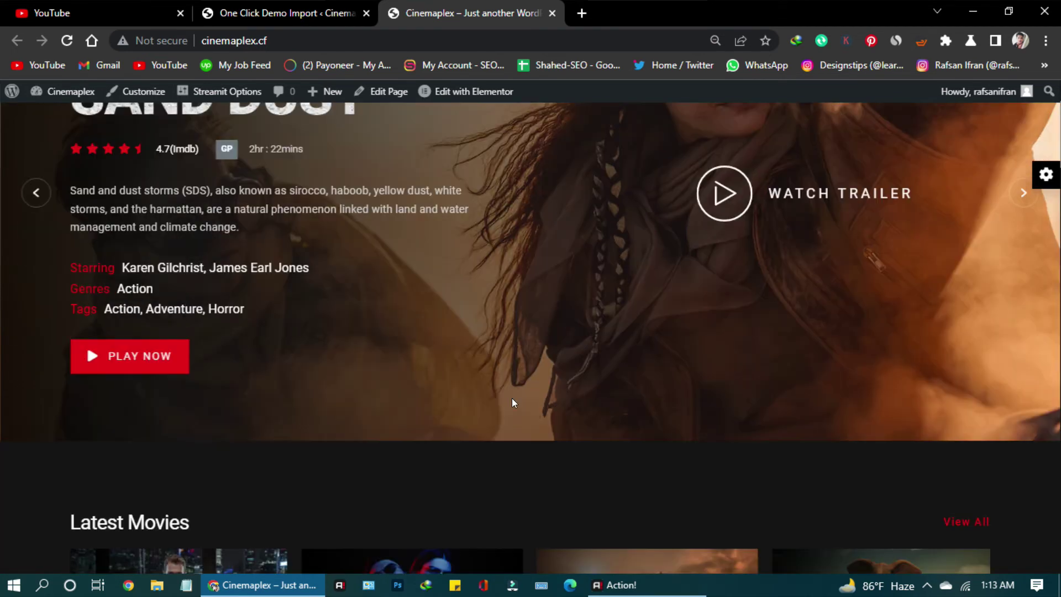
- Open the Sand Dust movie page, play and pause its video, and return to the homepage
click(92, 357)
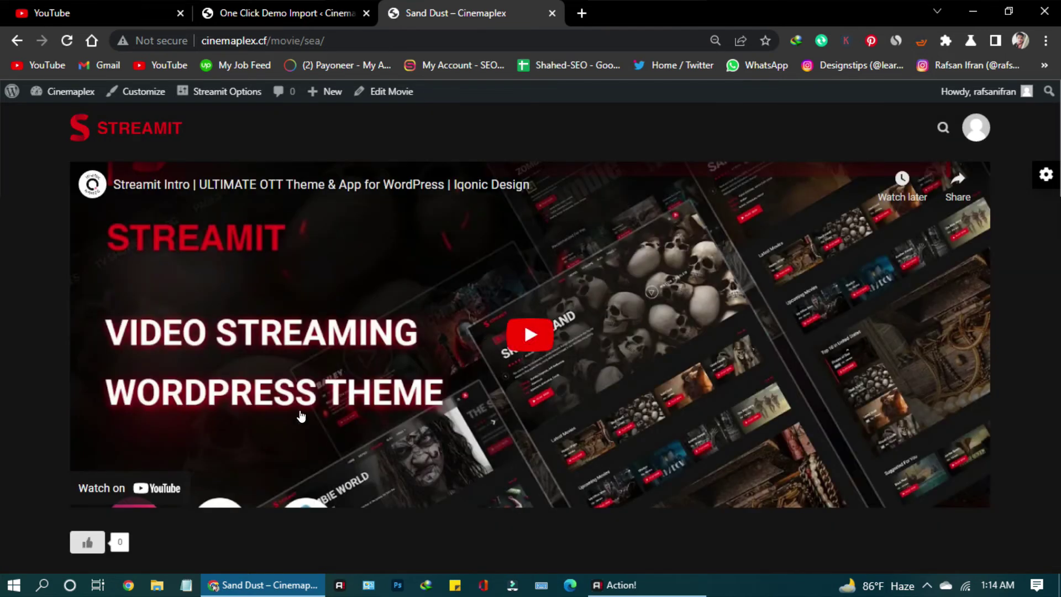
scroll(301, 412, down, 3)
scroll(301, 412, up, 3)
click(515, 334)
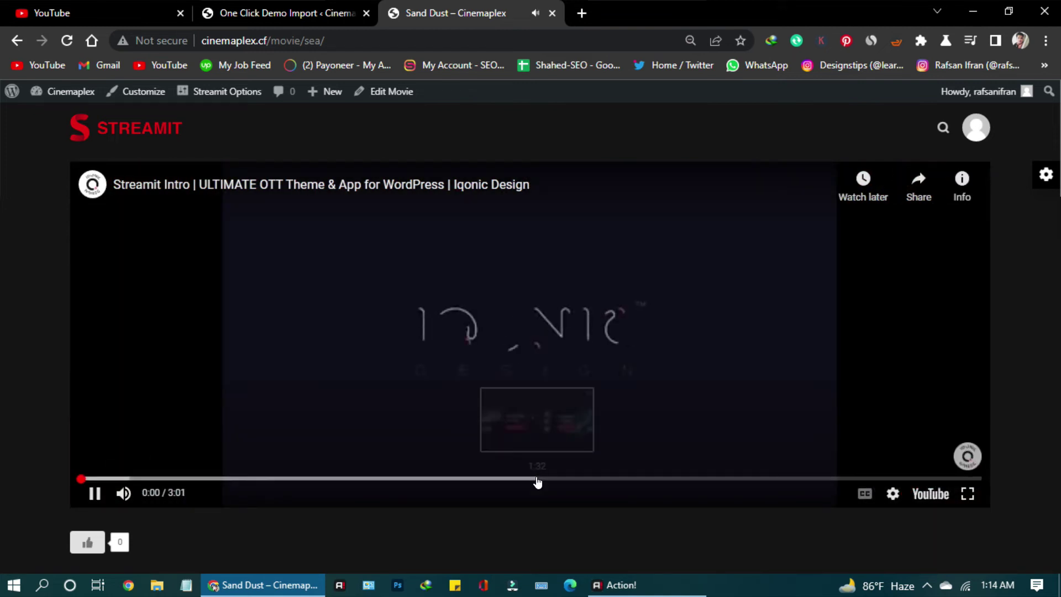
click(149, 494)
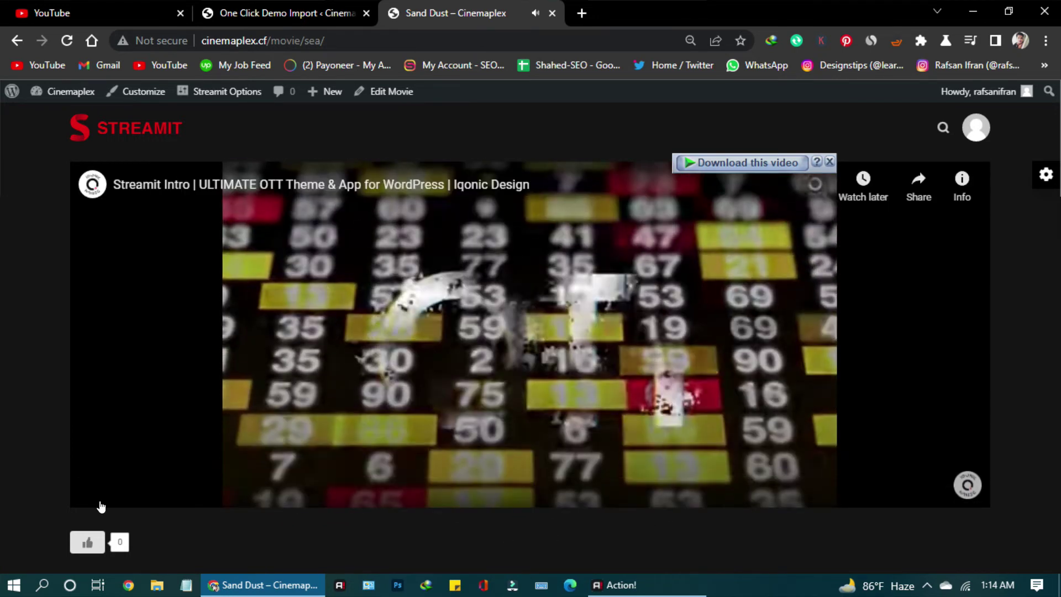
click(94, 493)
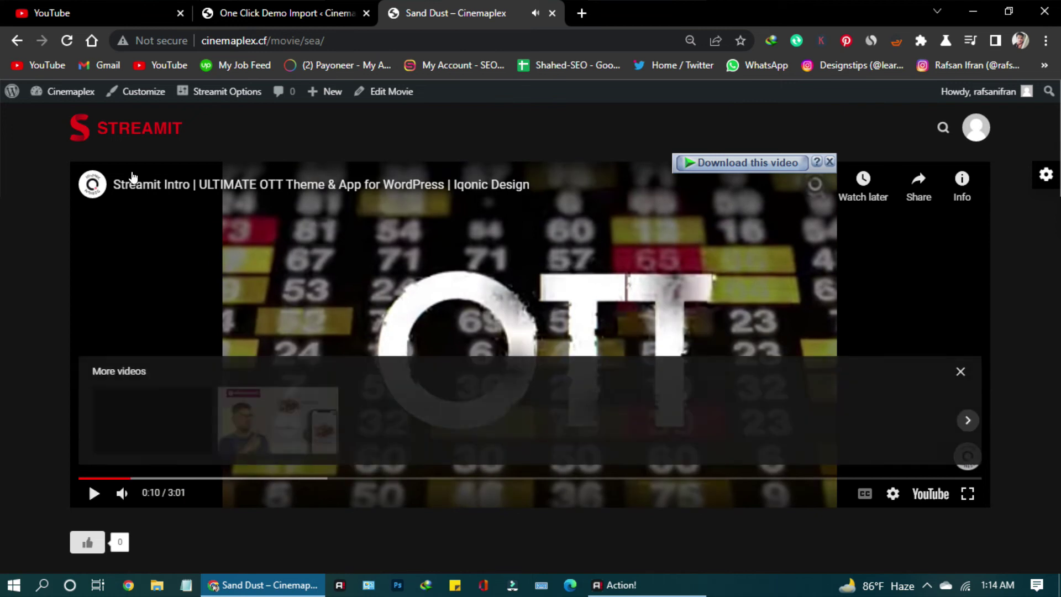
click(138, 135)
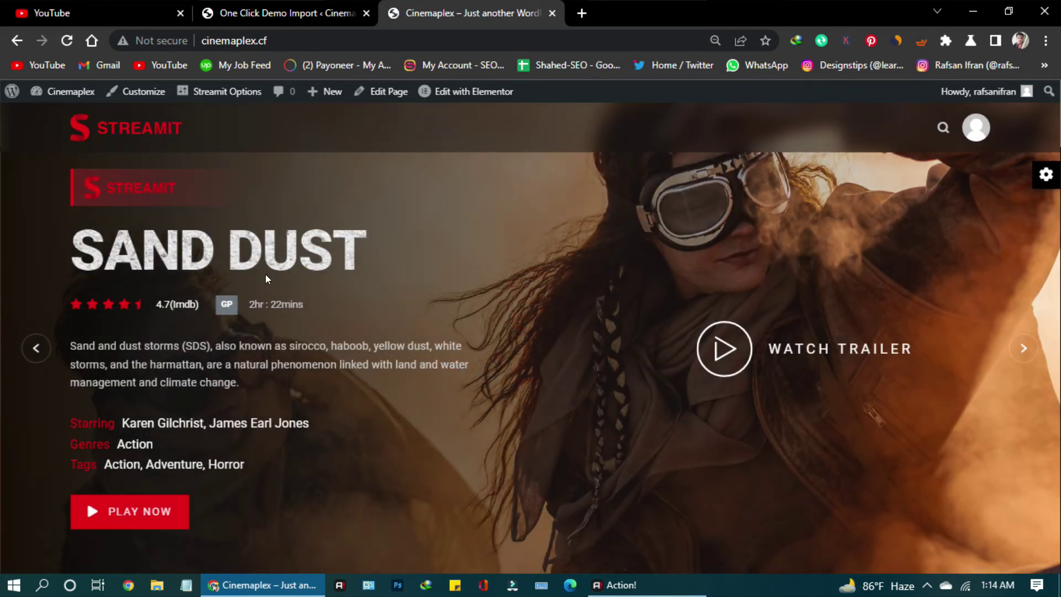
- Open the theme customizer for the homepage, view the General section's Body Layout options, and return to the main section list
click(131, 100)
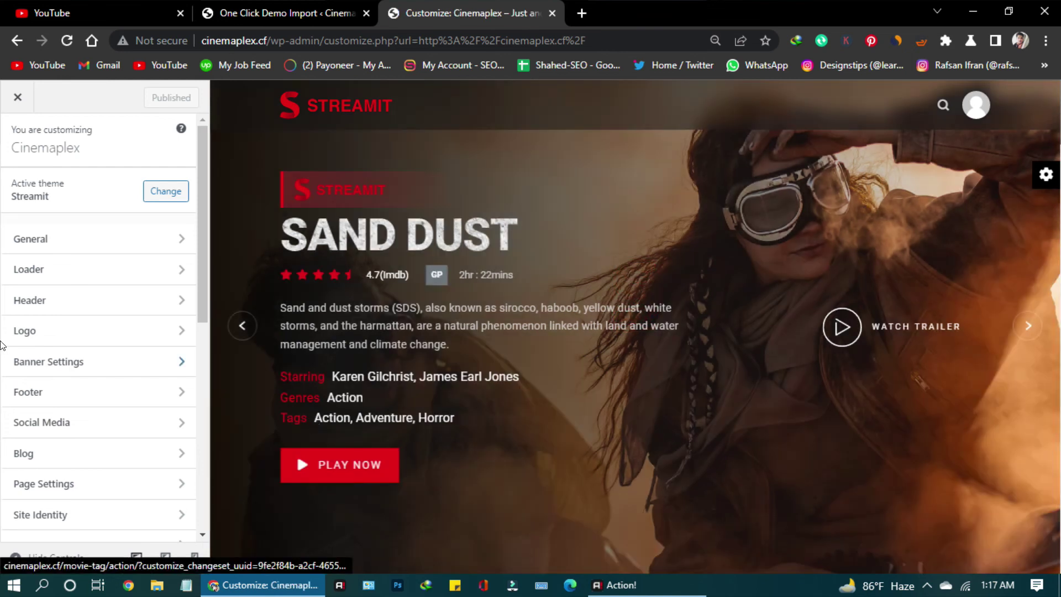
click(93, 247)
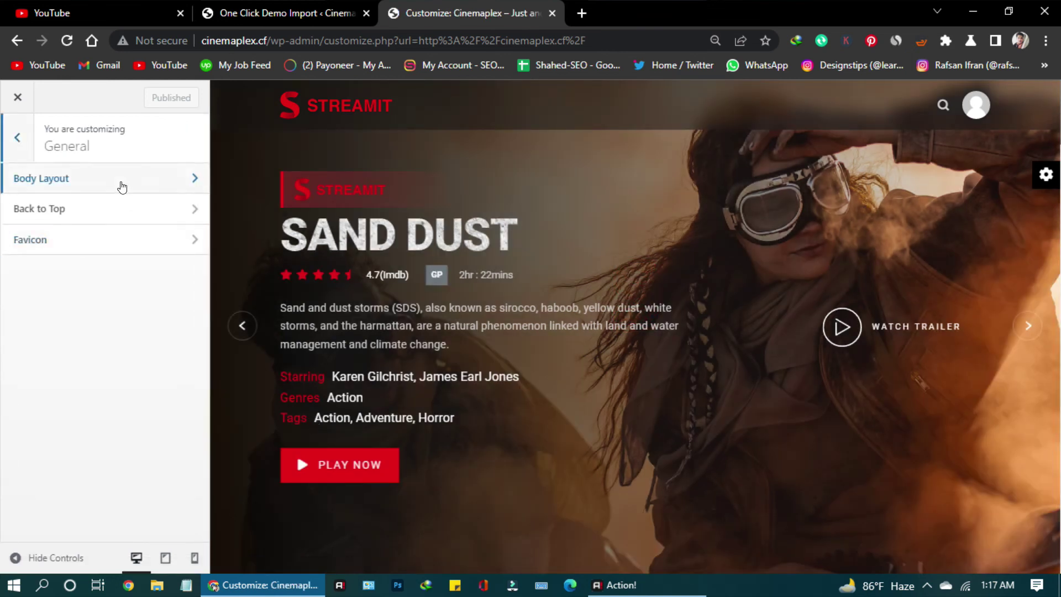
key(Return)
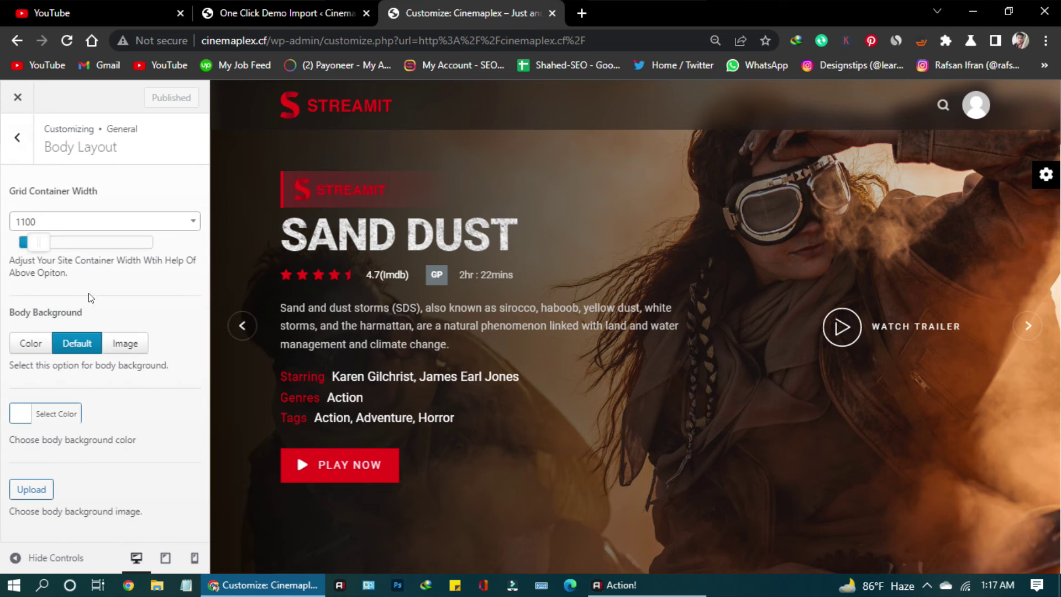
click(16, 158)
click(16, 157)
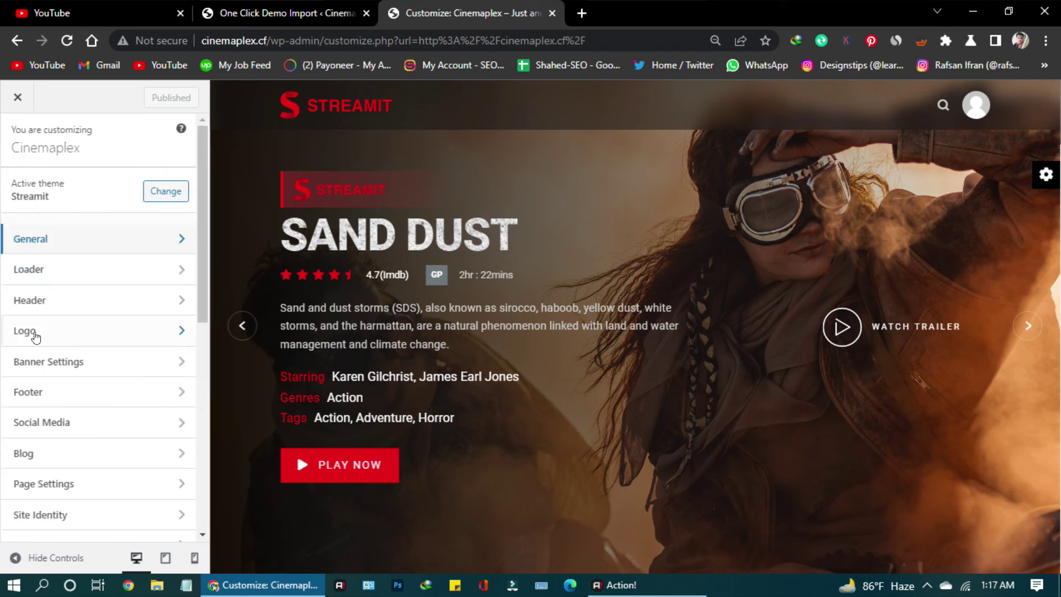
- Review the customizer's Logo options and the media library for uploading a logo image, leaving without selecting a file
click(56, 330)
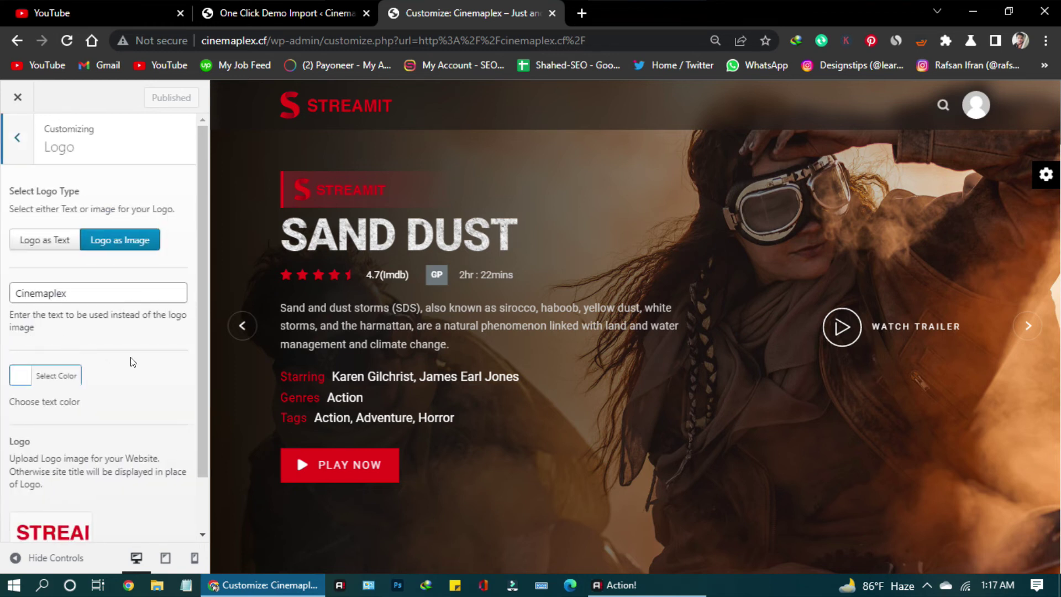
scroll(111, 387, down, 2)
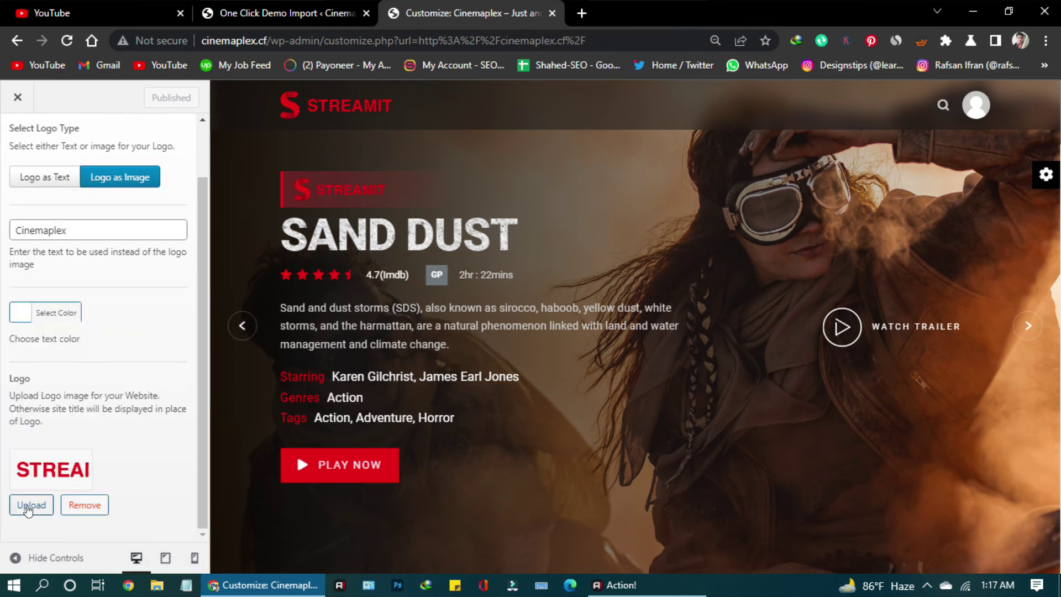
click(25, 505)
click(37, 504)
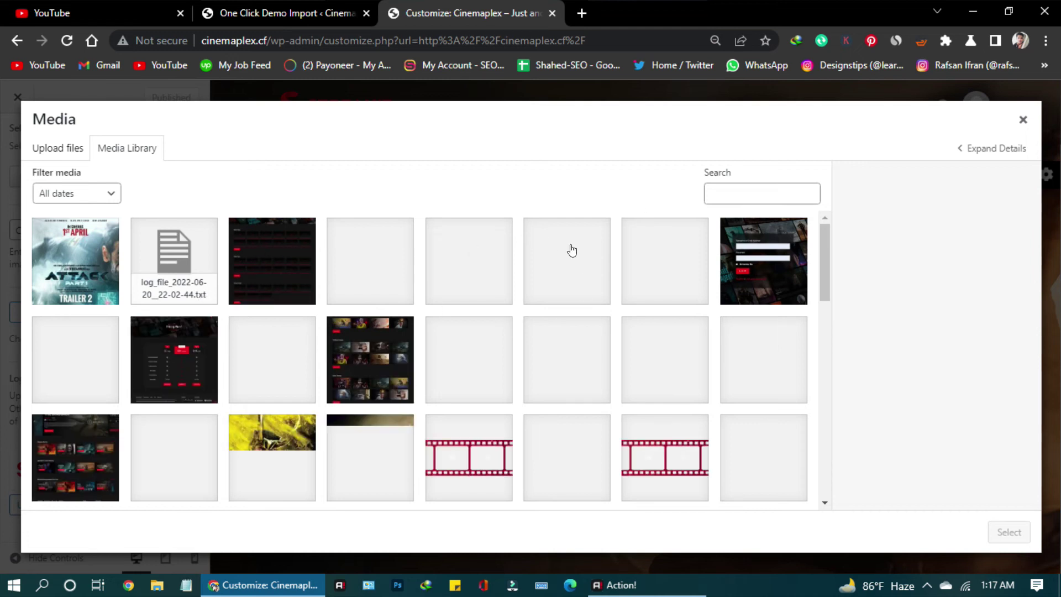
click(1023, 119)
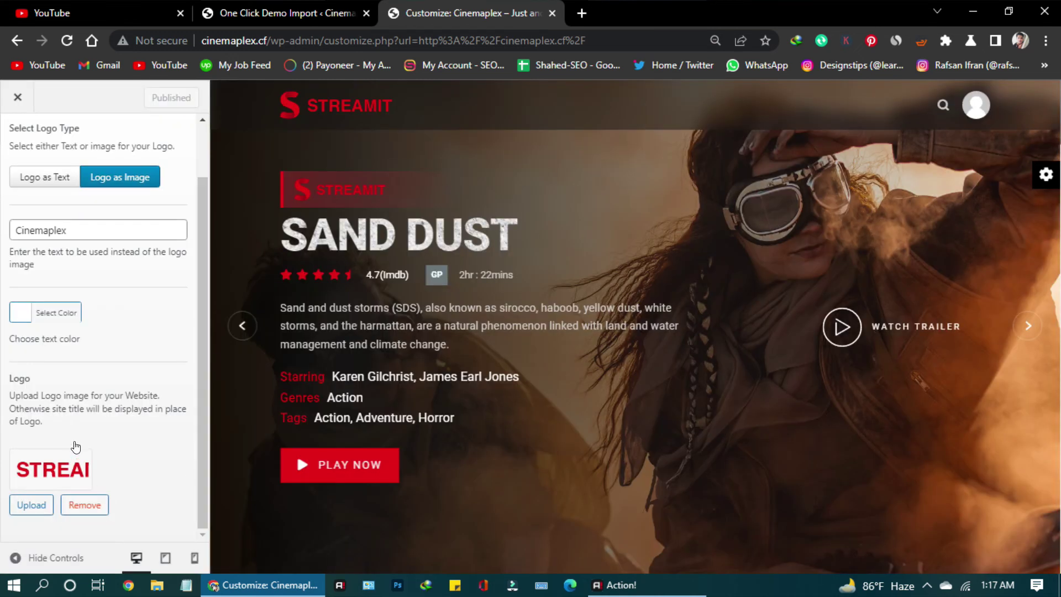
scroll(72, 445, up, 2)
click(17, 137)
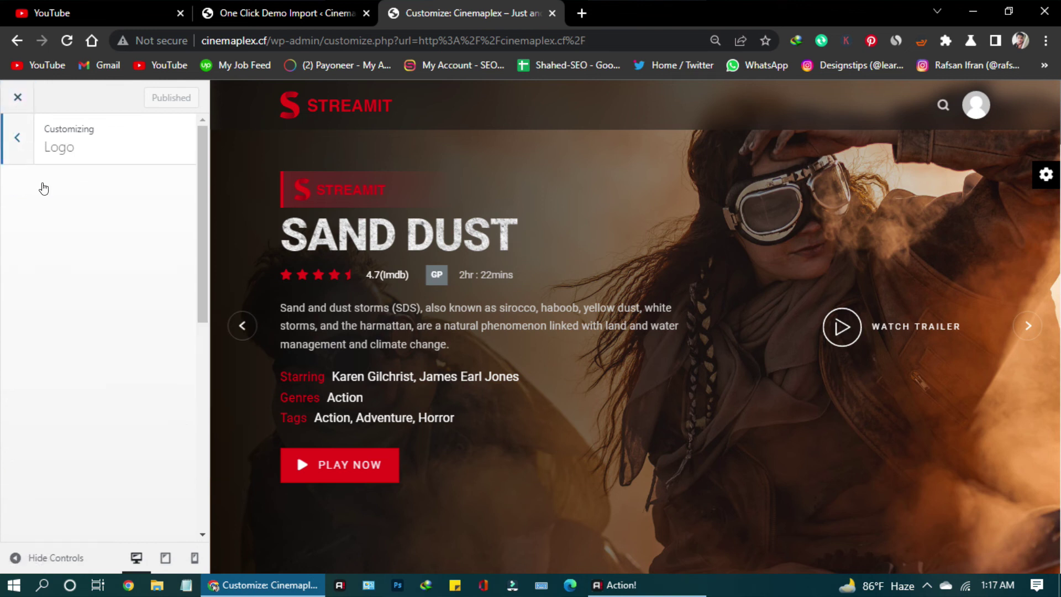
- Look over the customizer's section list and examine the default banner image and banner style options in Banner Settings
scroll(69, 434, down, 4)
scroll(70, 433, down, 4)
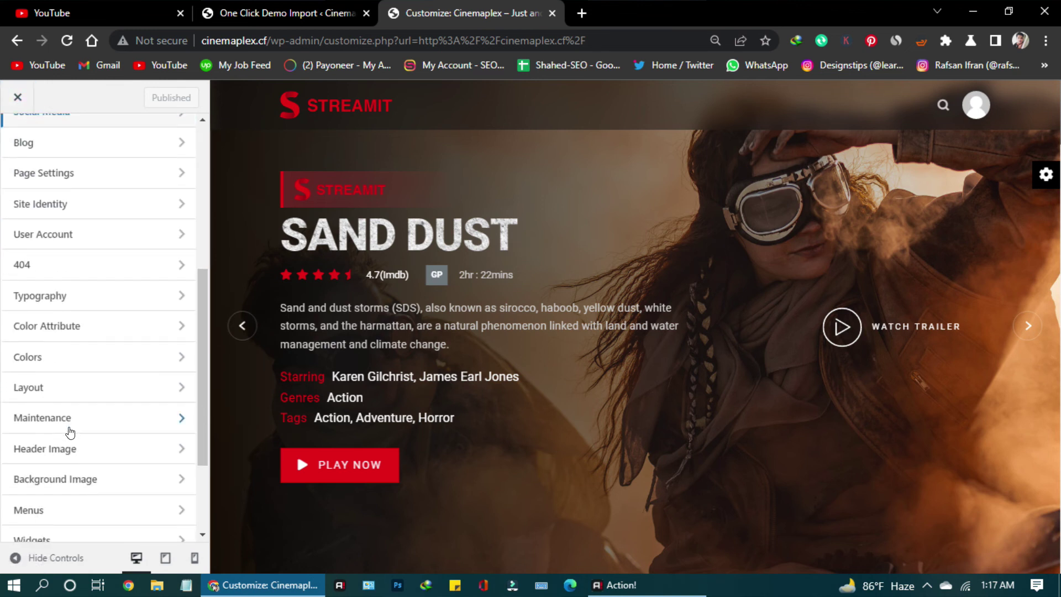
scroll(71, 434, up, 8)
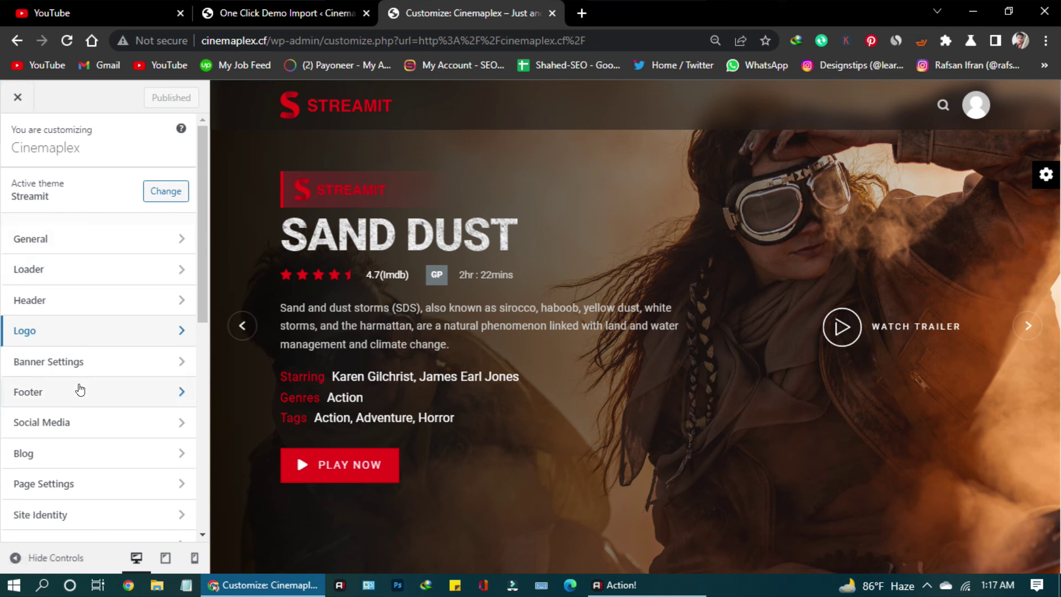
click(90, 367)
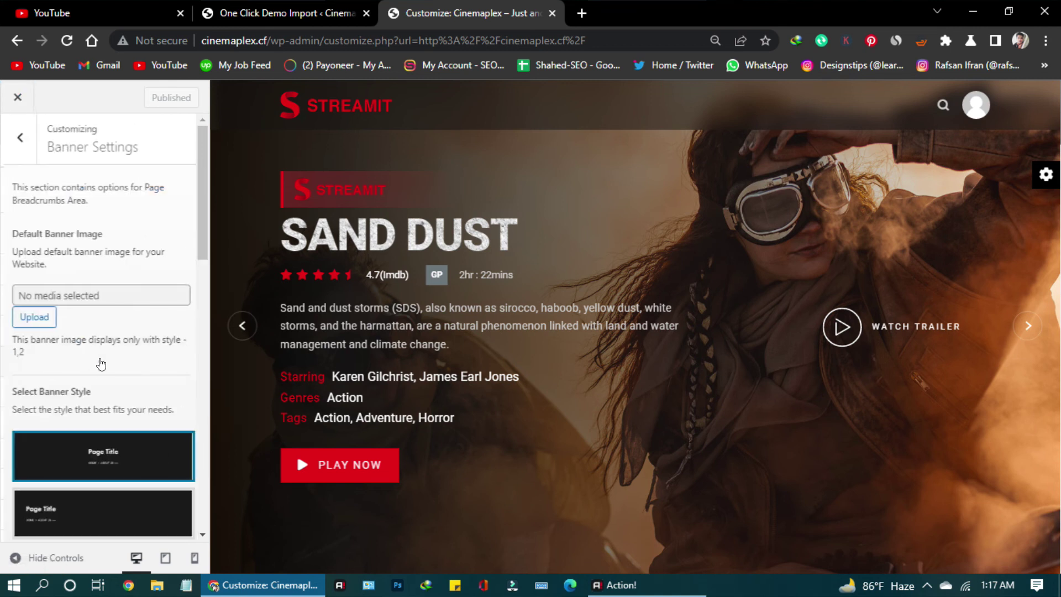
scroll(141, 487, down, 8)
scroll(143, 488, up, 8)
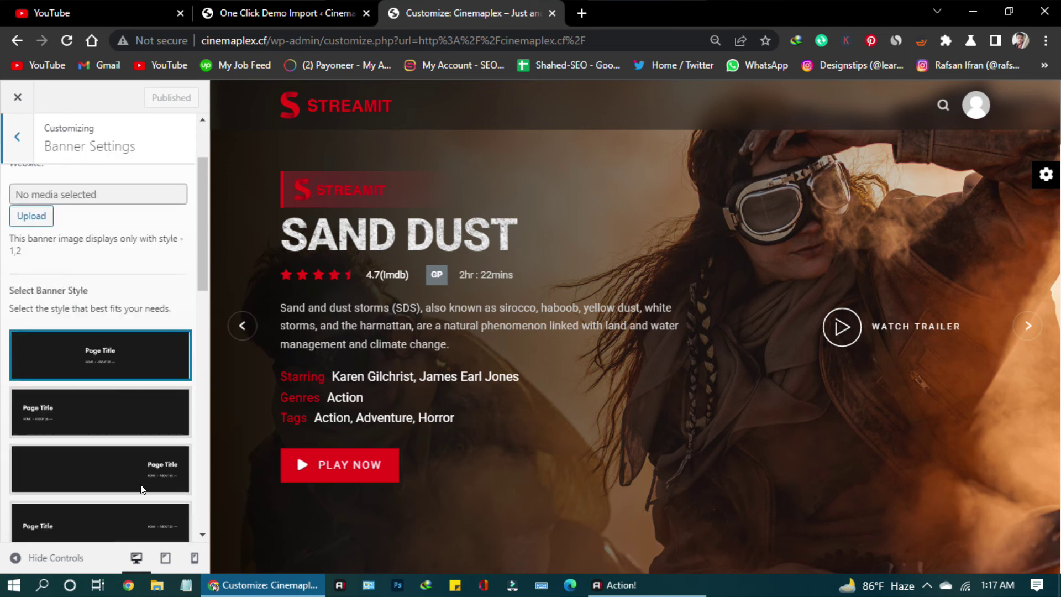
click(17, 142)
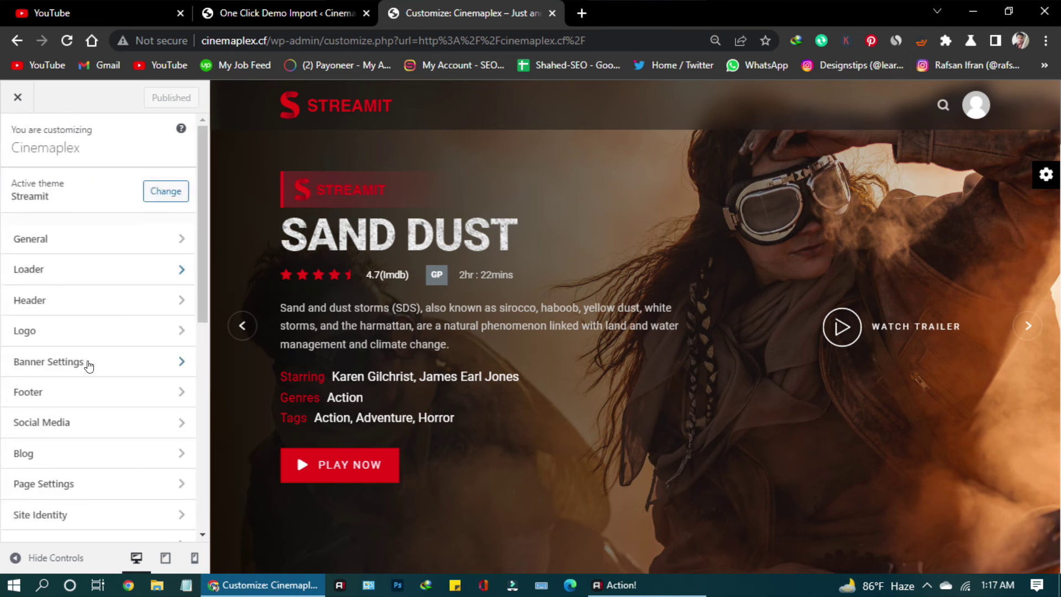
- View the subsections available under the customizer's Header and Footer sections, returning to the section list after each
scroll(88, 367, down, 4)
scroll(88, 372, down, 4)
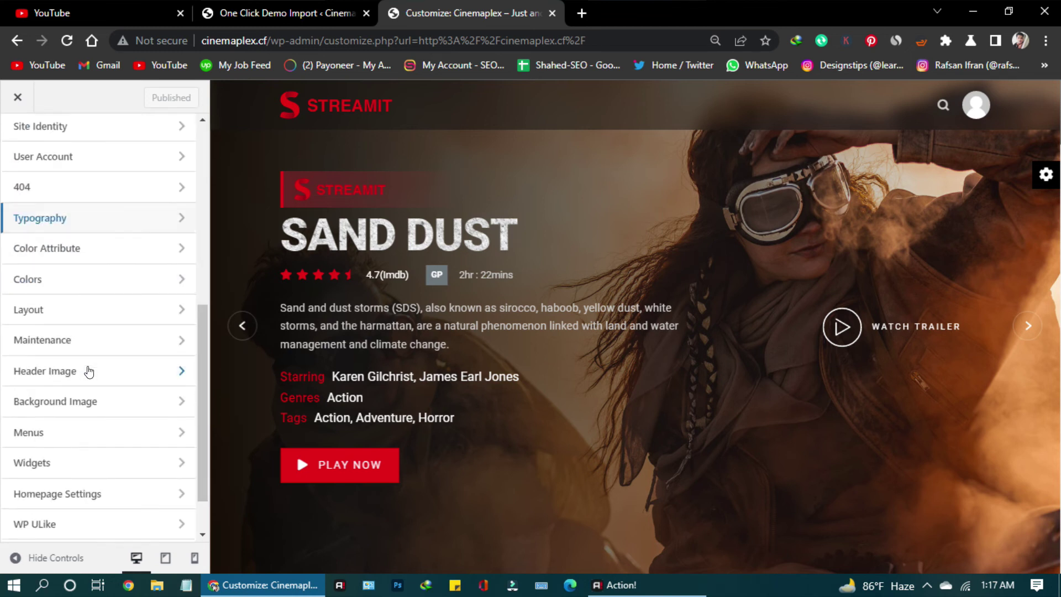
scroll(89, 373, up, 8)
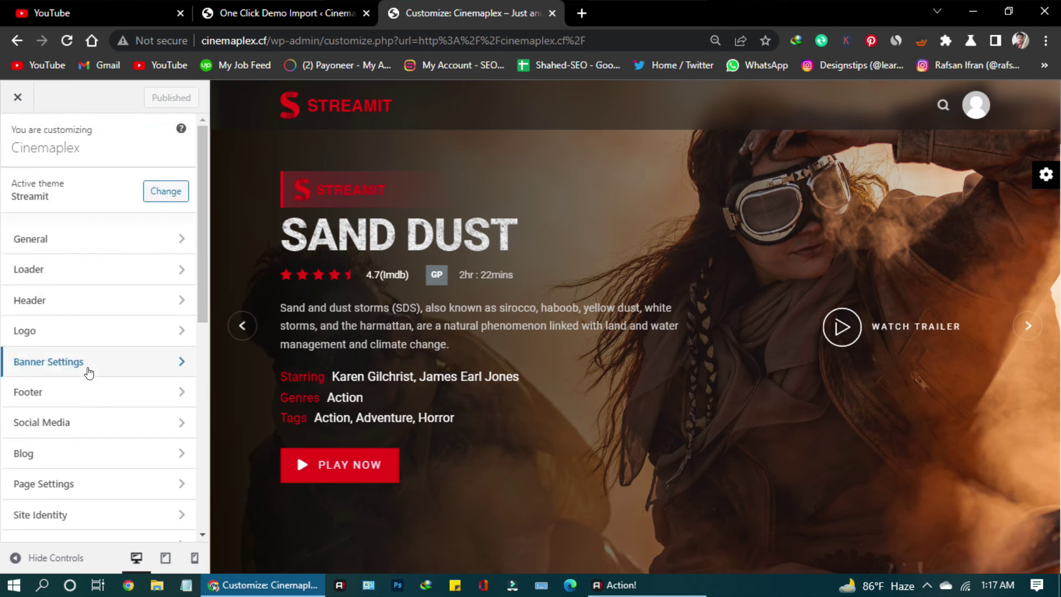
click(117, 305)
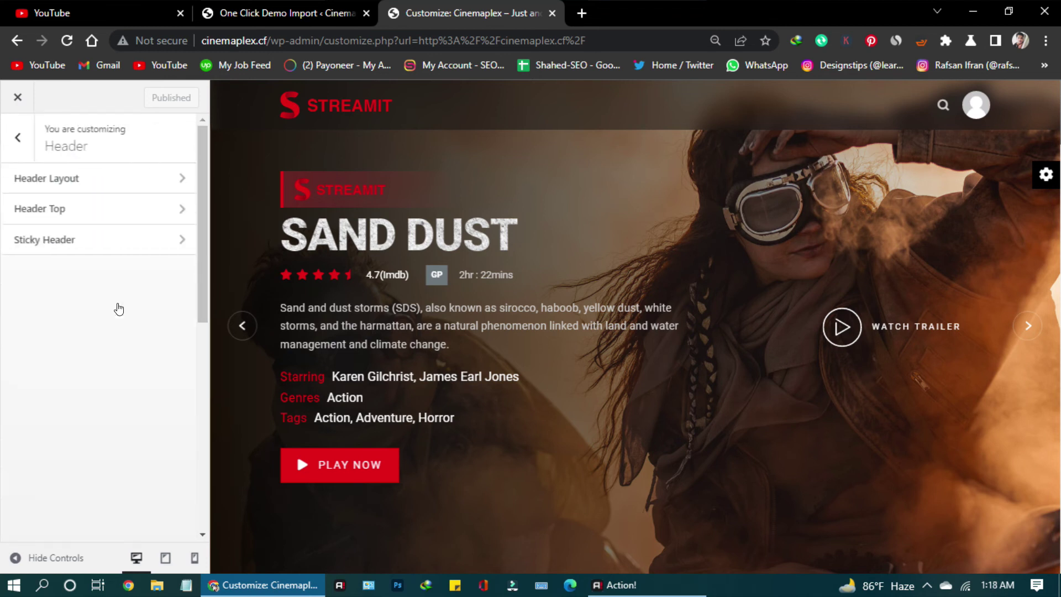
click(19, 145)
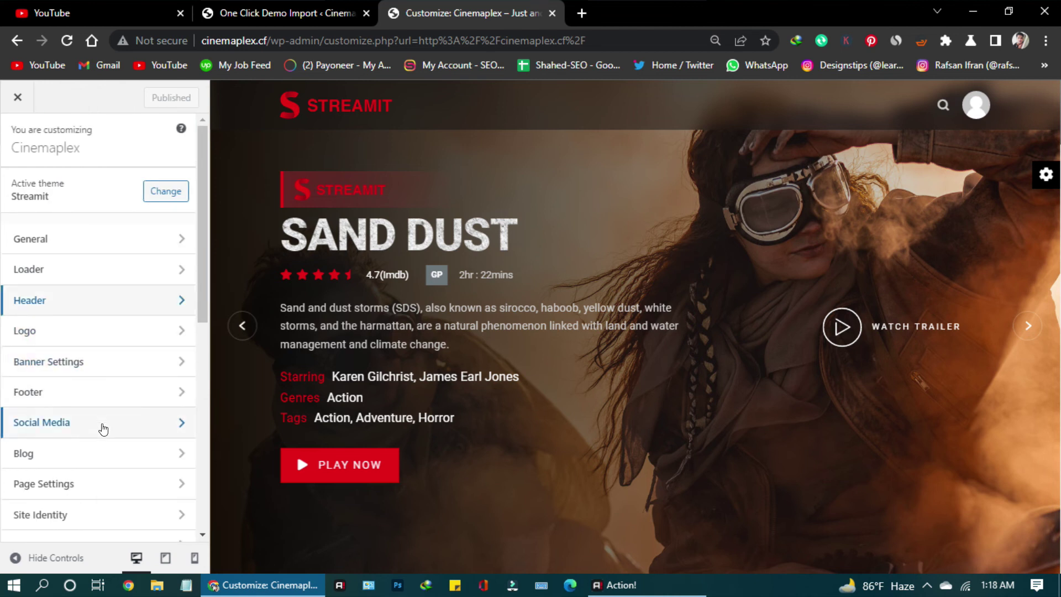
click(100, 401)
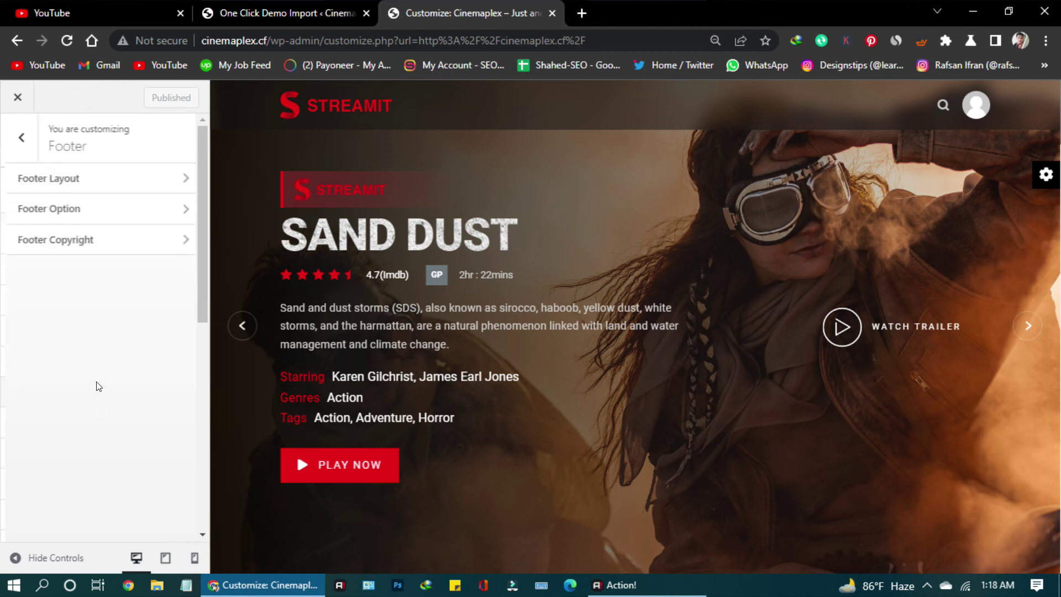
click(15, 142)
- View the Page Settings subsections and look through the remaining customizer sections down to Additional CSS
scroll(78, 384, down, 3)
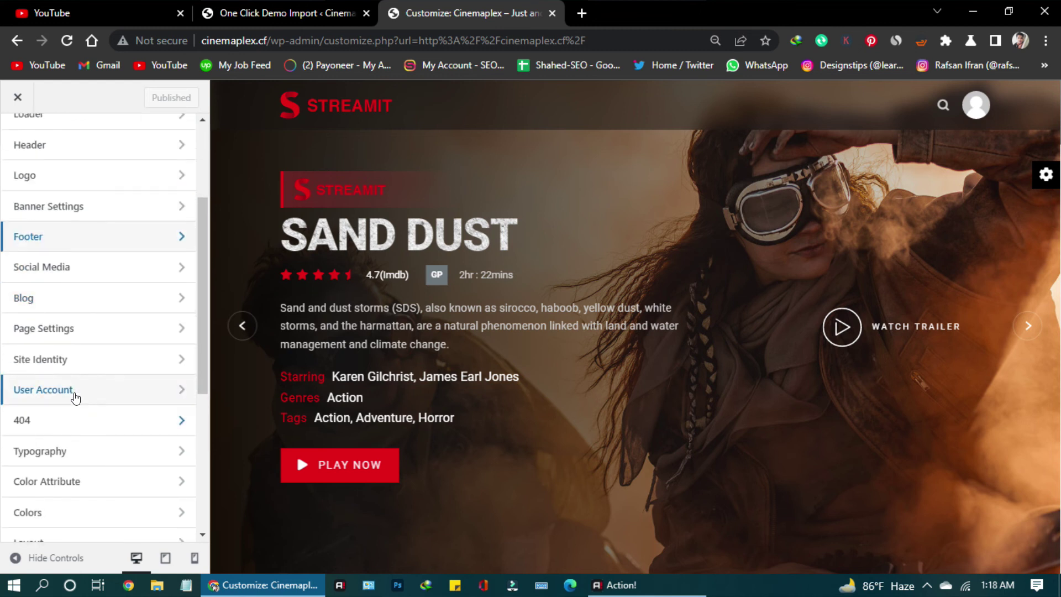
click(66, 329)
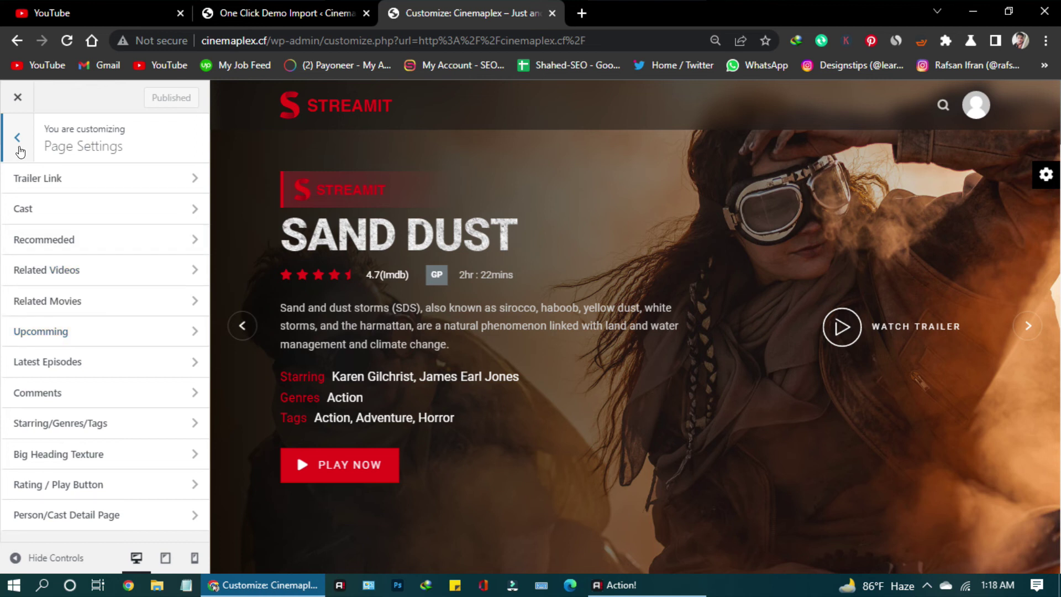
click(19, 151)
scroll(66, 396, down, 3)
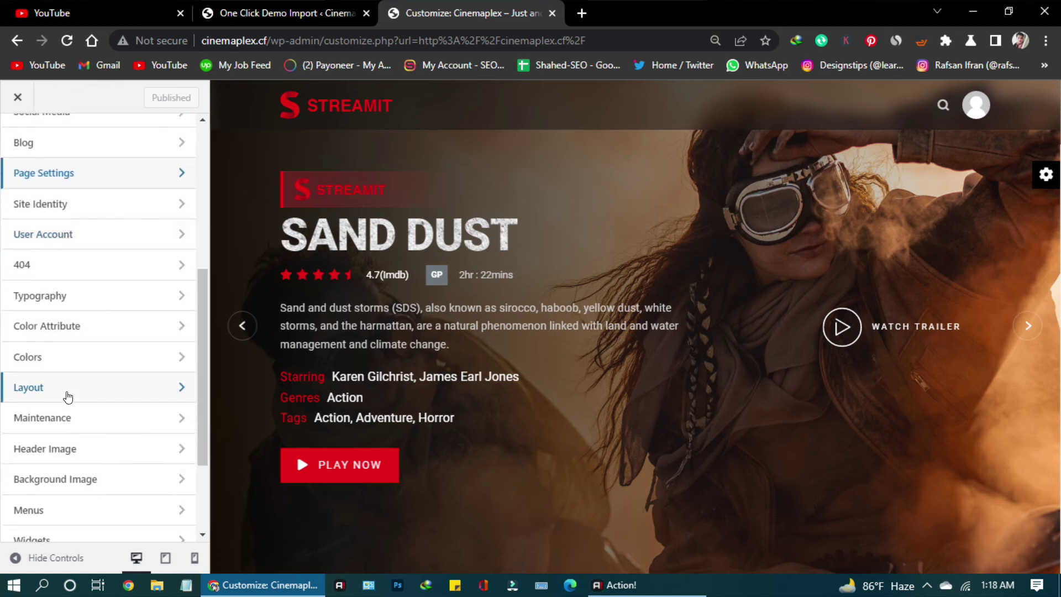
scroll(68, 396, down, 2)
scroll(73, 403, down, 1)
scroll(70, 403, up, 6)
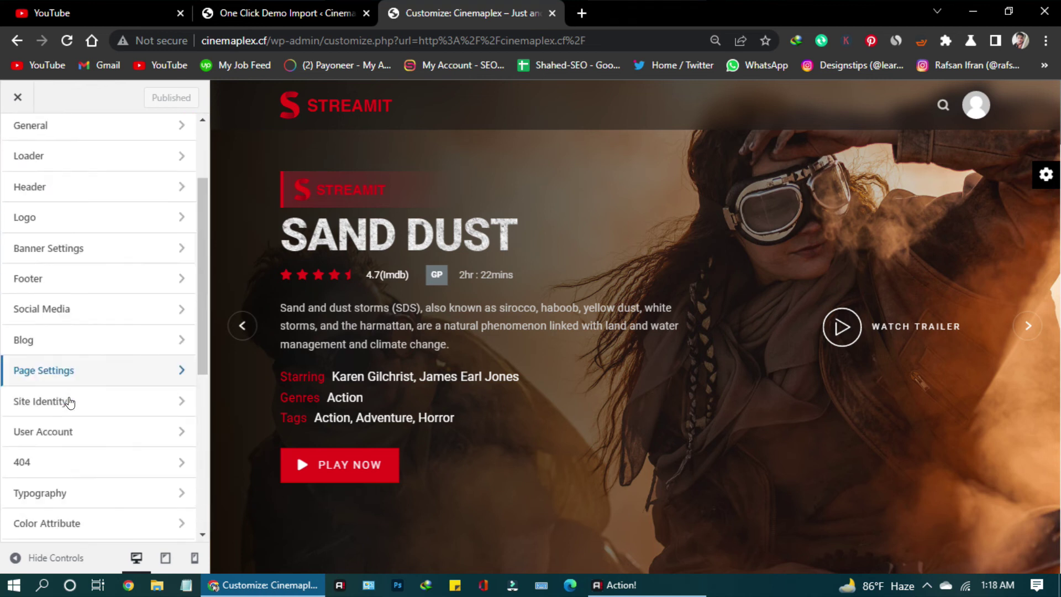
scroll(70, 402, up, 2)
scroll(74, 420, down, 4)
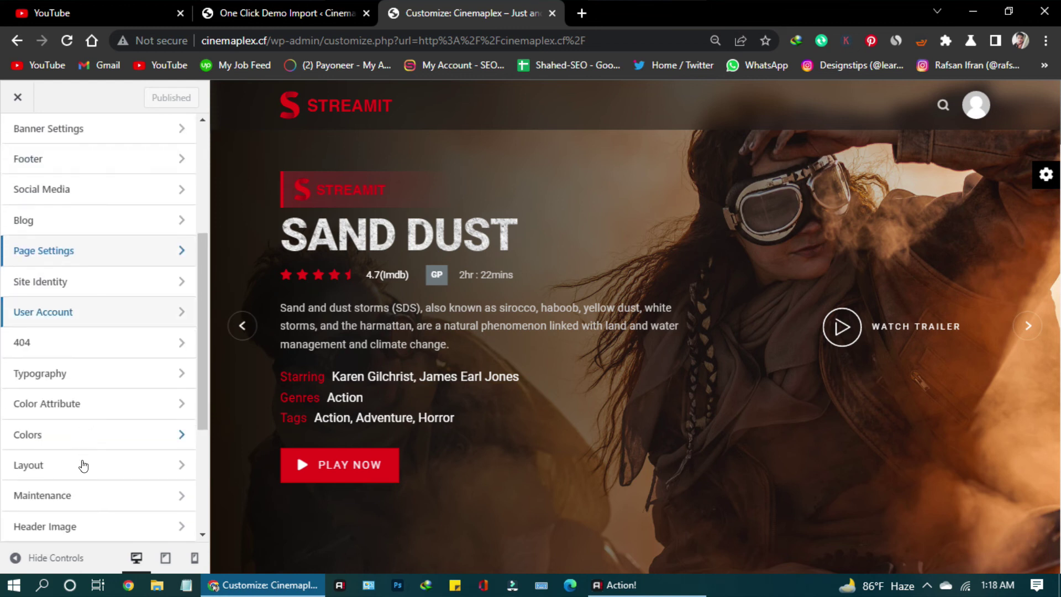
scroll(76, 507, down, 4)
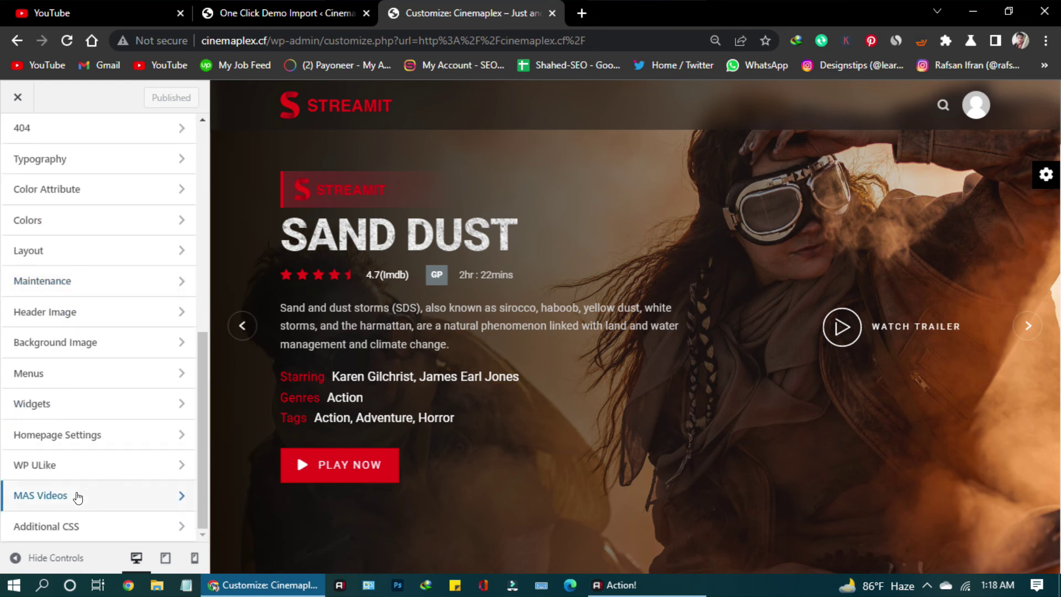
- Review the Movies options under MAS Videos and close the customizer, returning to the live homepage
click(77, 497)
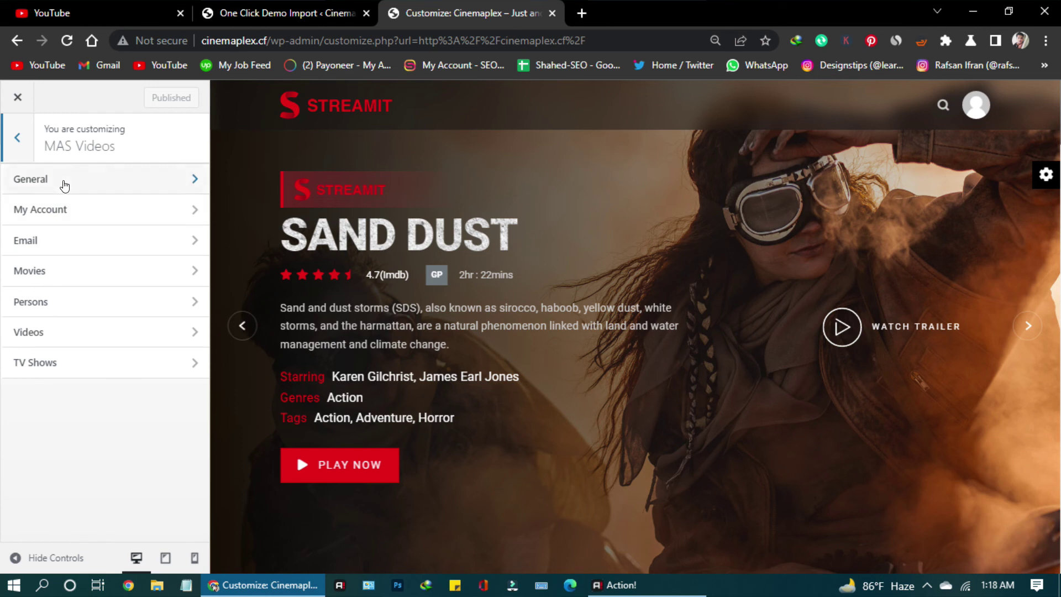
click(83, 280)
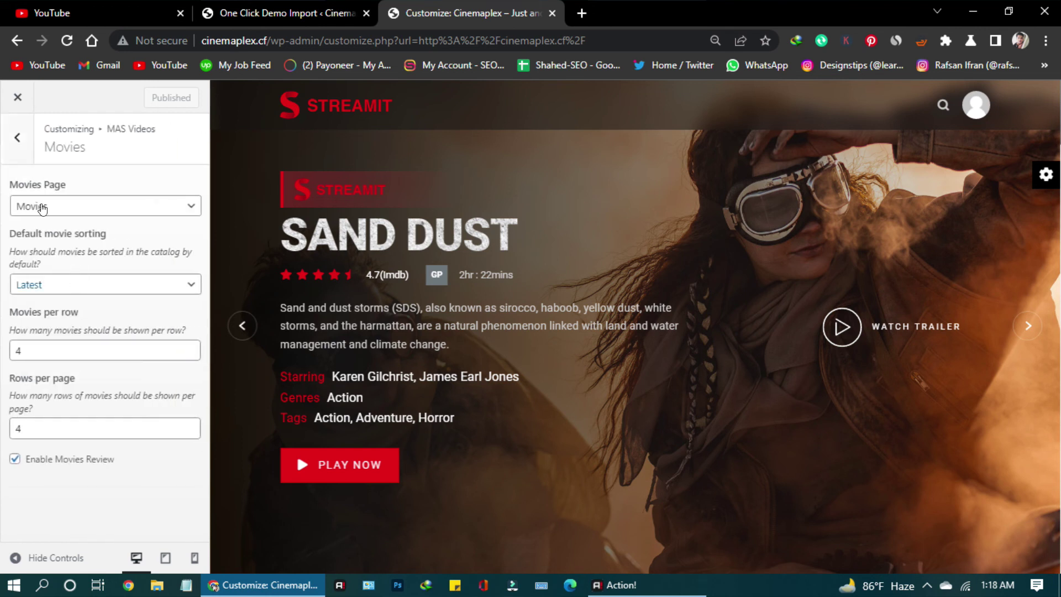
click(15, 145)
click(14, 151)
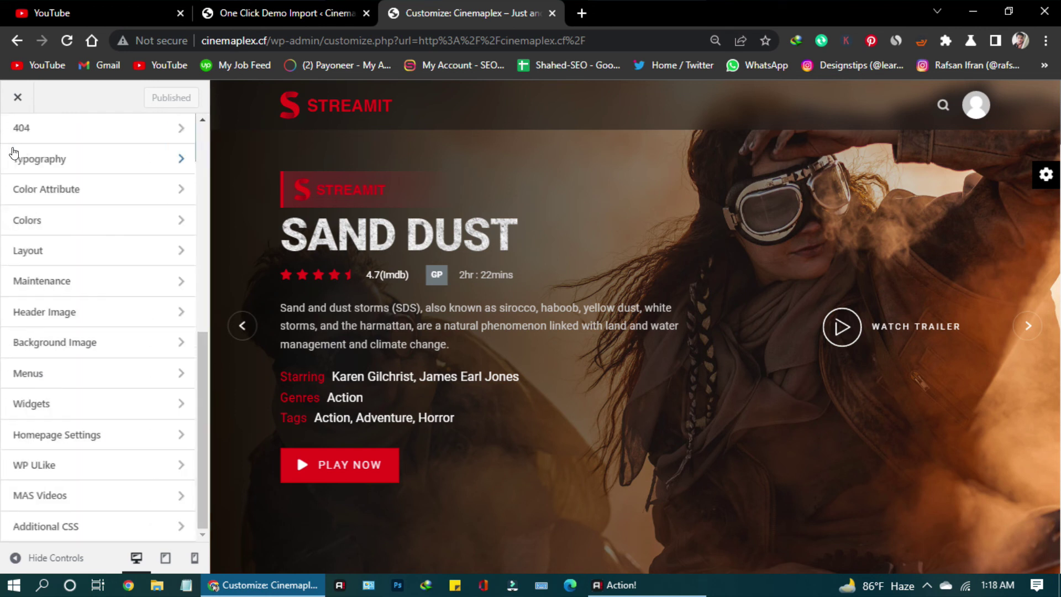
scroll(83, 188, up, 10)
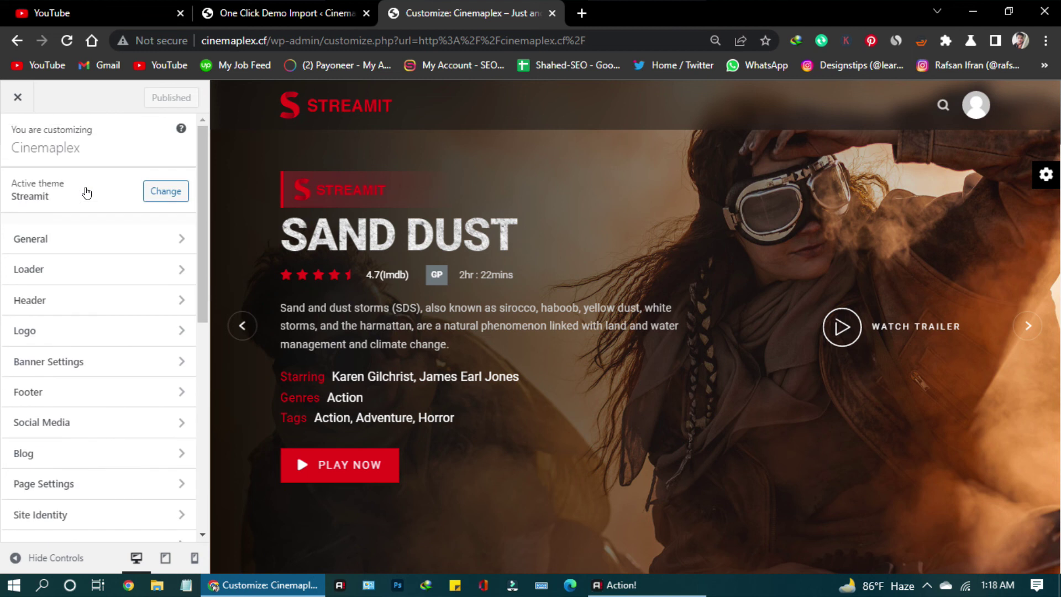
click(17, 103)
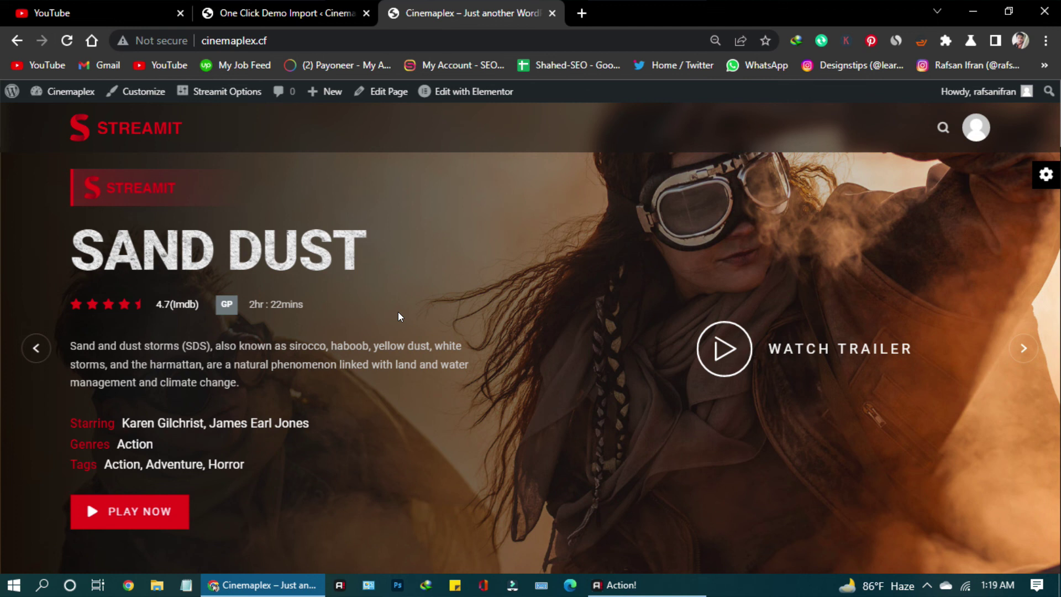
- Switch to the WordPress admin tab, open the Dashboard, and look through its content types from TV Shows and Movies to Paid Member Subscriptions
click(326, 13)
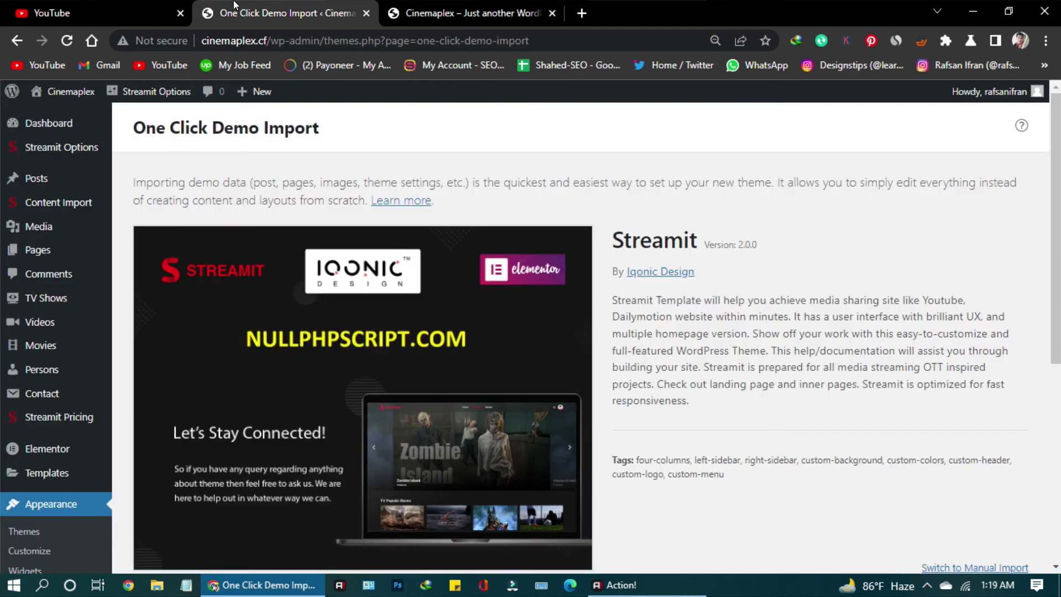
click(45, 124)
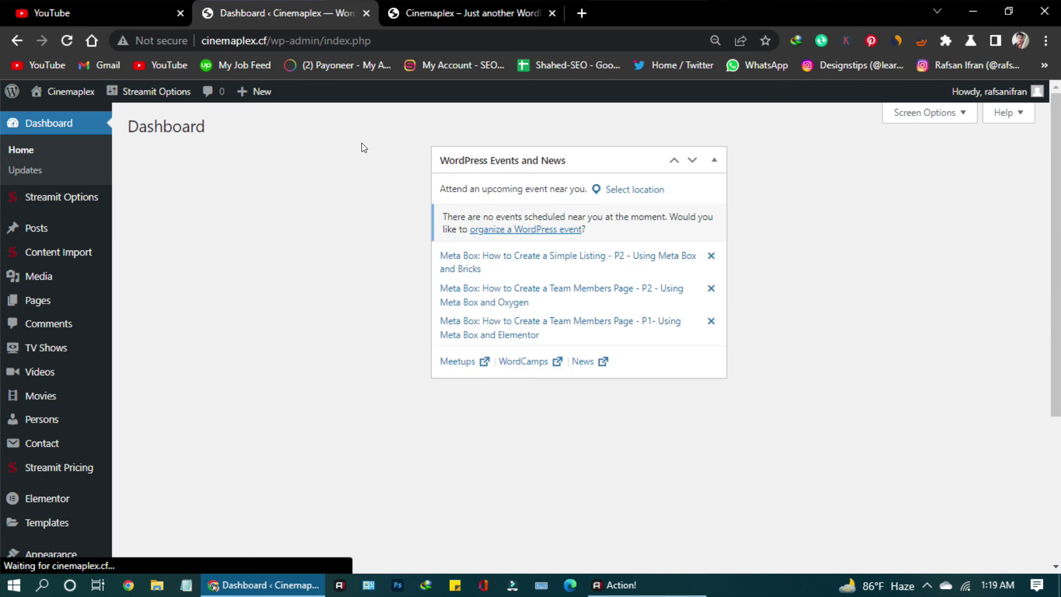
mouse_move(44, 400)
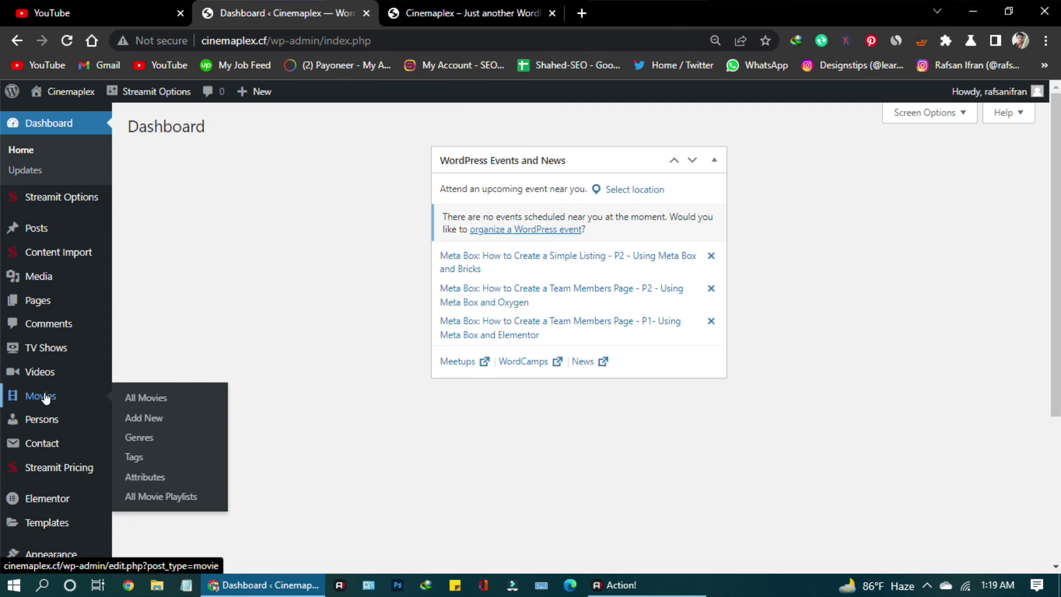
scroll(45, 398, down, 4)
mouse_move(70, 421)
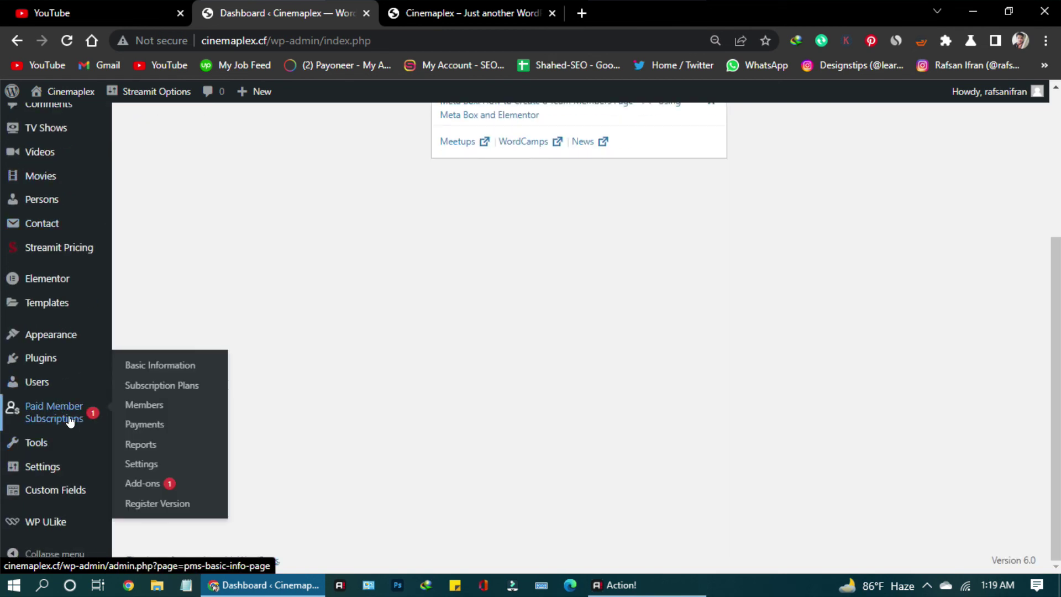
scroll(71, 348, up, 4)
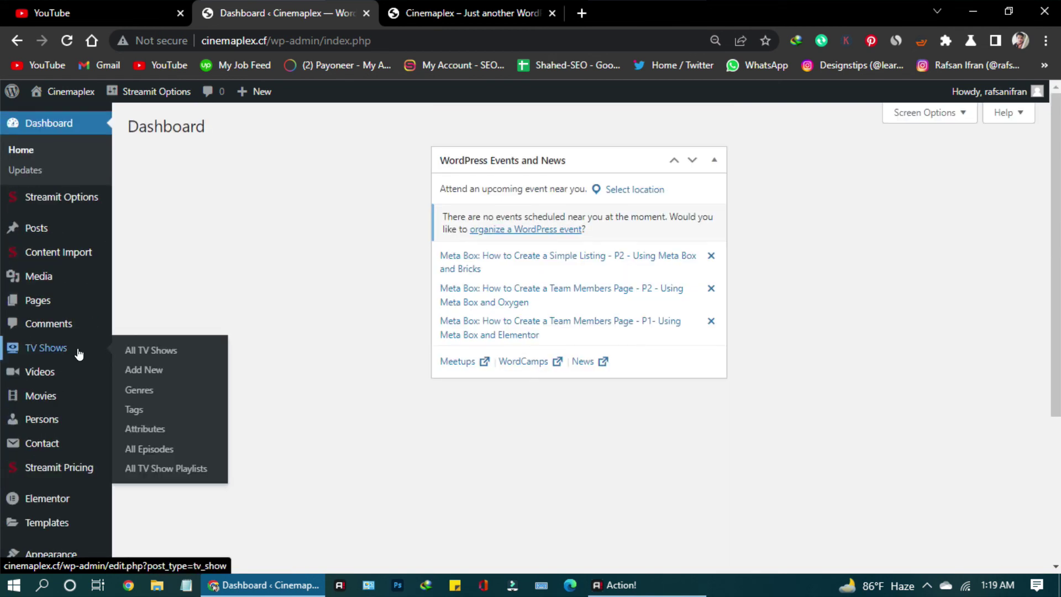
- Switch back to the live Cinemaplex homepage tab and glance over the page once more
click(476, 13)
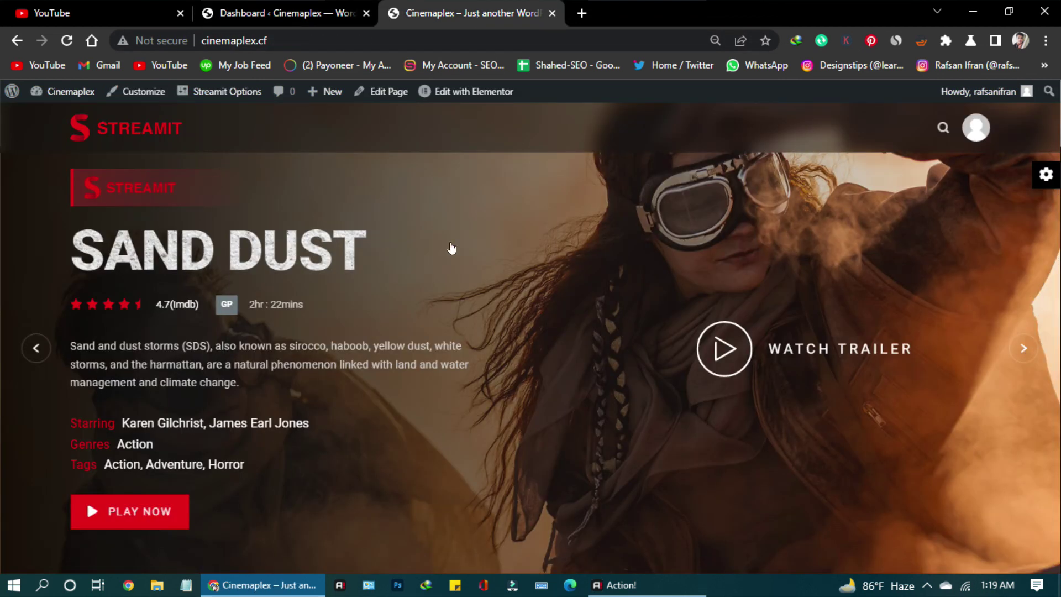
scroll(451, 251, down, 5)
scroll(452, 256, up, 5)
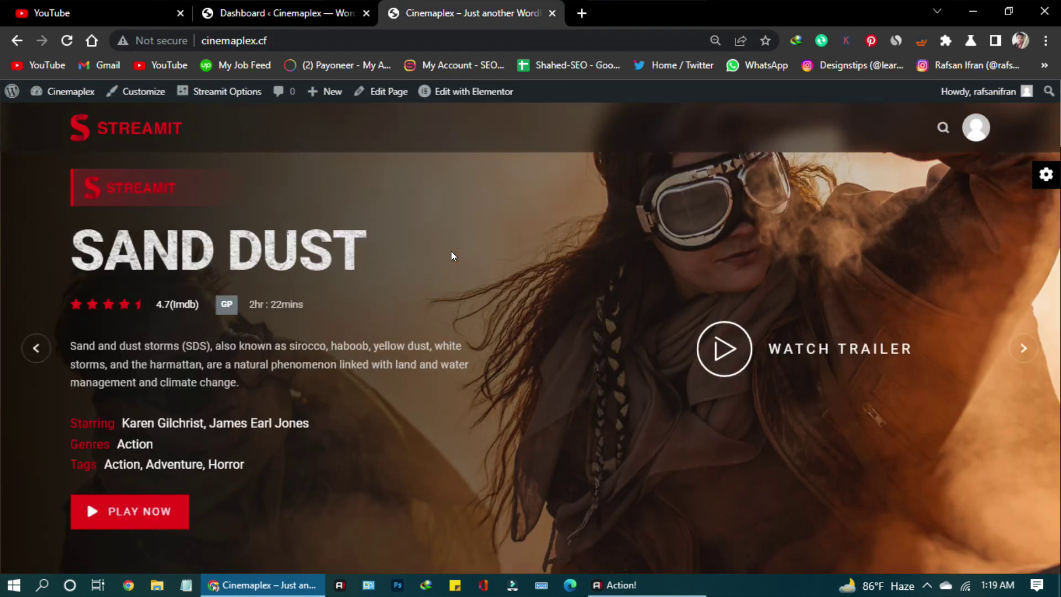